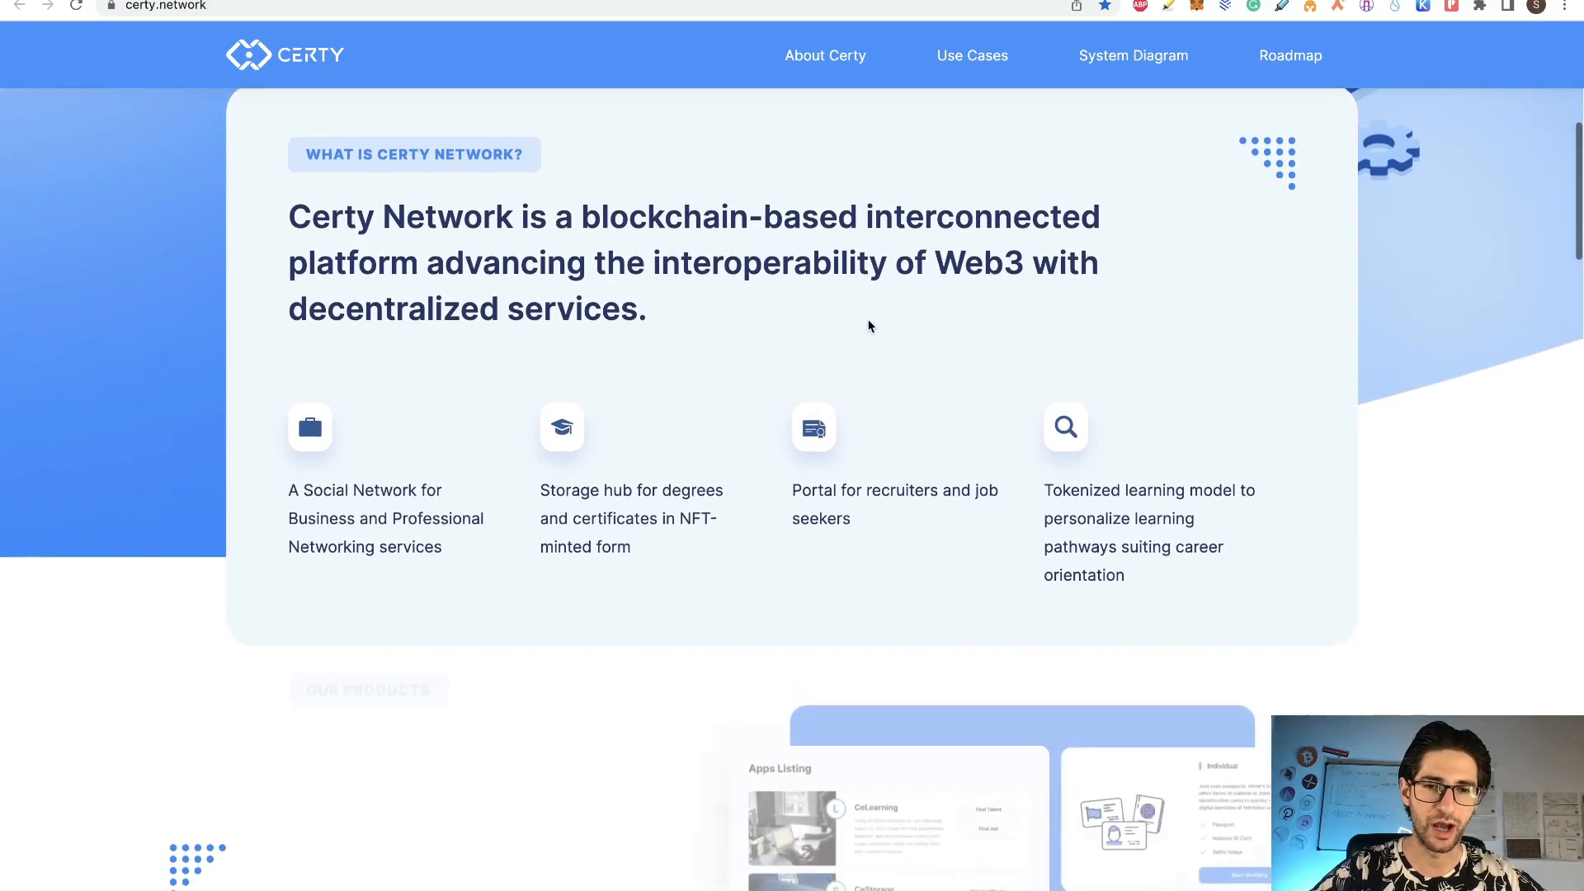
pyautogui.scroll(-2, 673, 280)
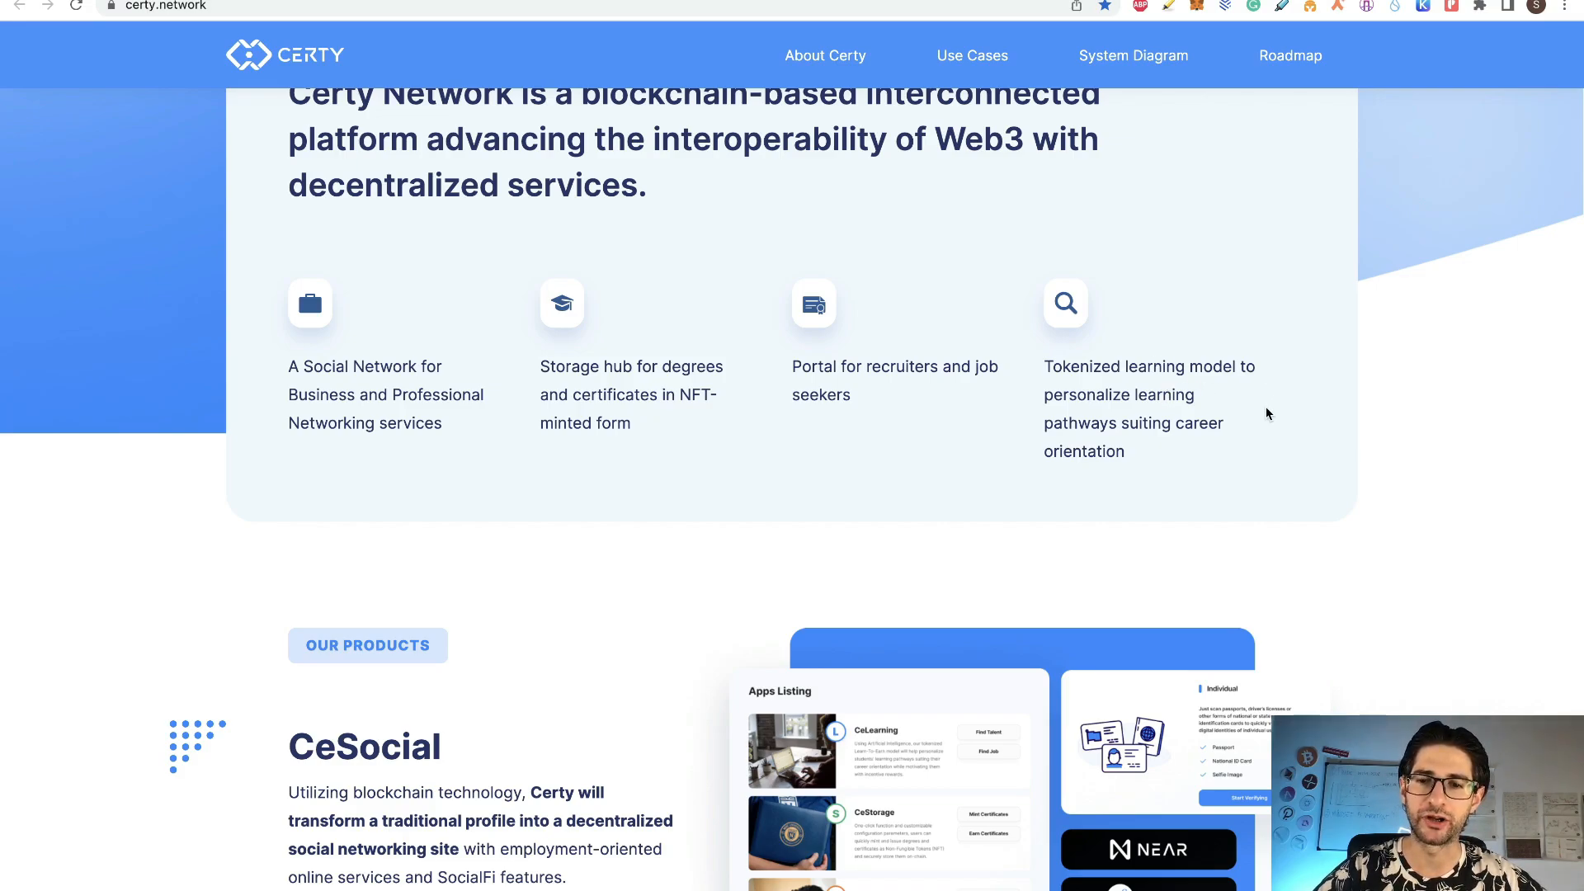
# Step: Bring up the Airdrops spreadsheet with the Certy Network social, NEAR wallet and storage steps
pyautogui.scroll(2, 1267, 413)
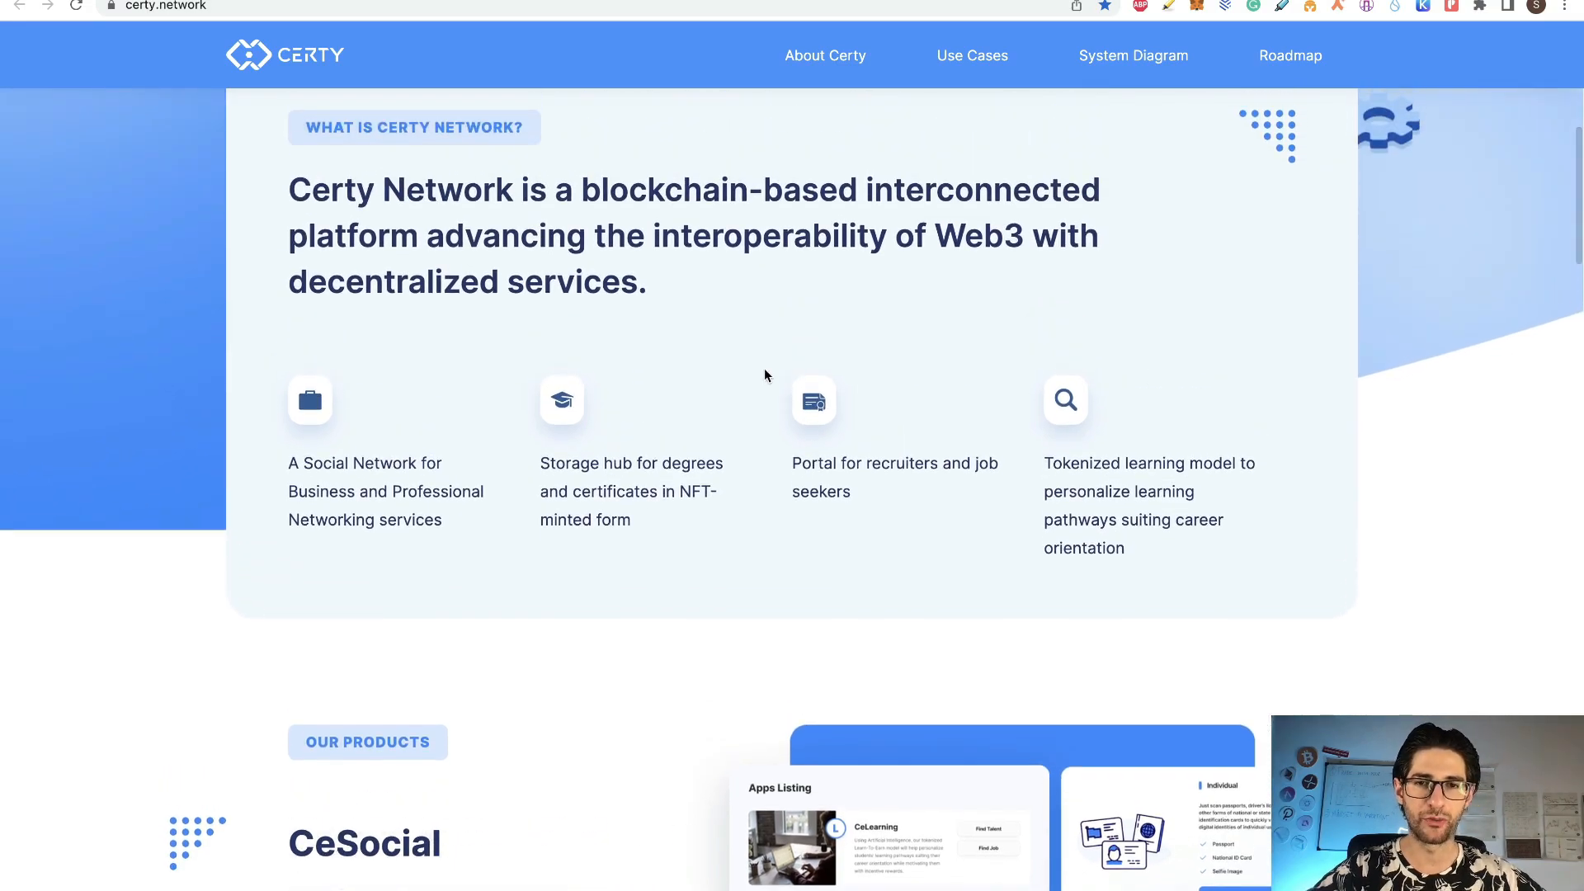
pyautogui.scroll(-10, 764, 375)
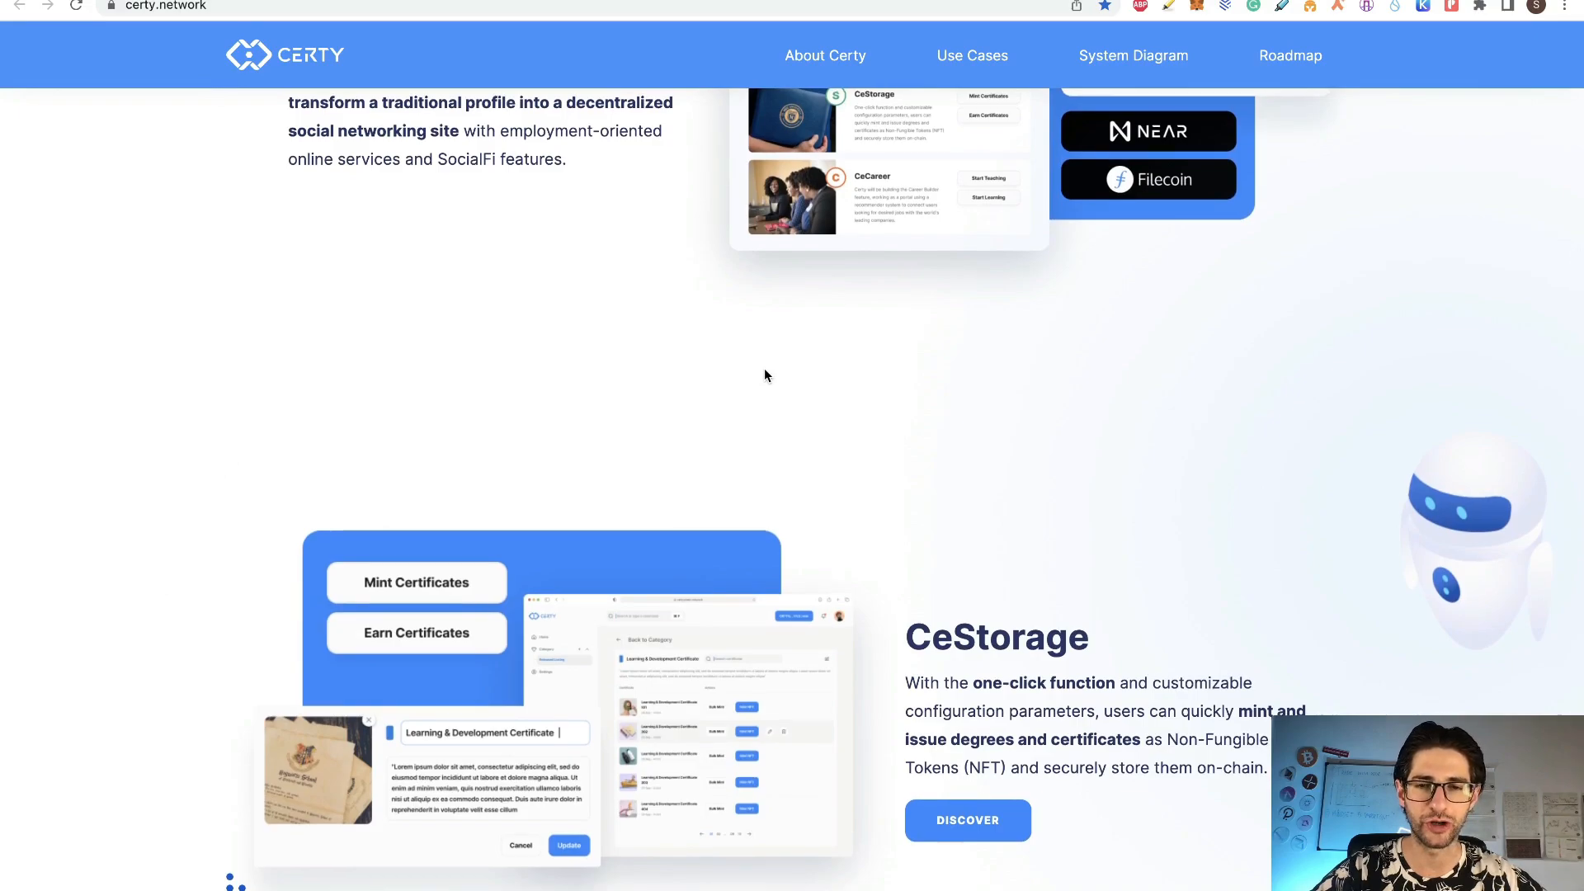
pyautogui.scroll(4, 764, 376)
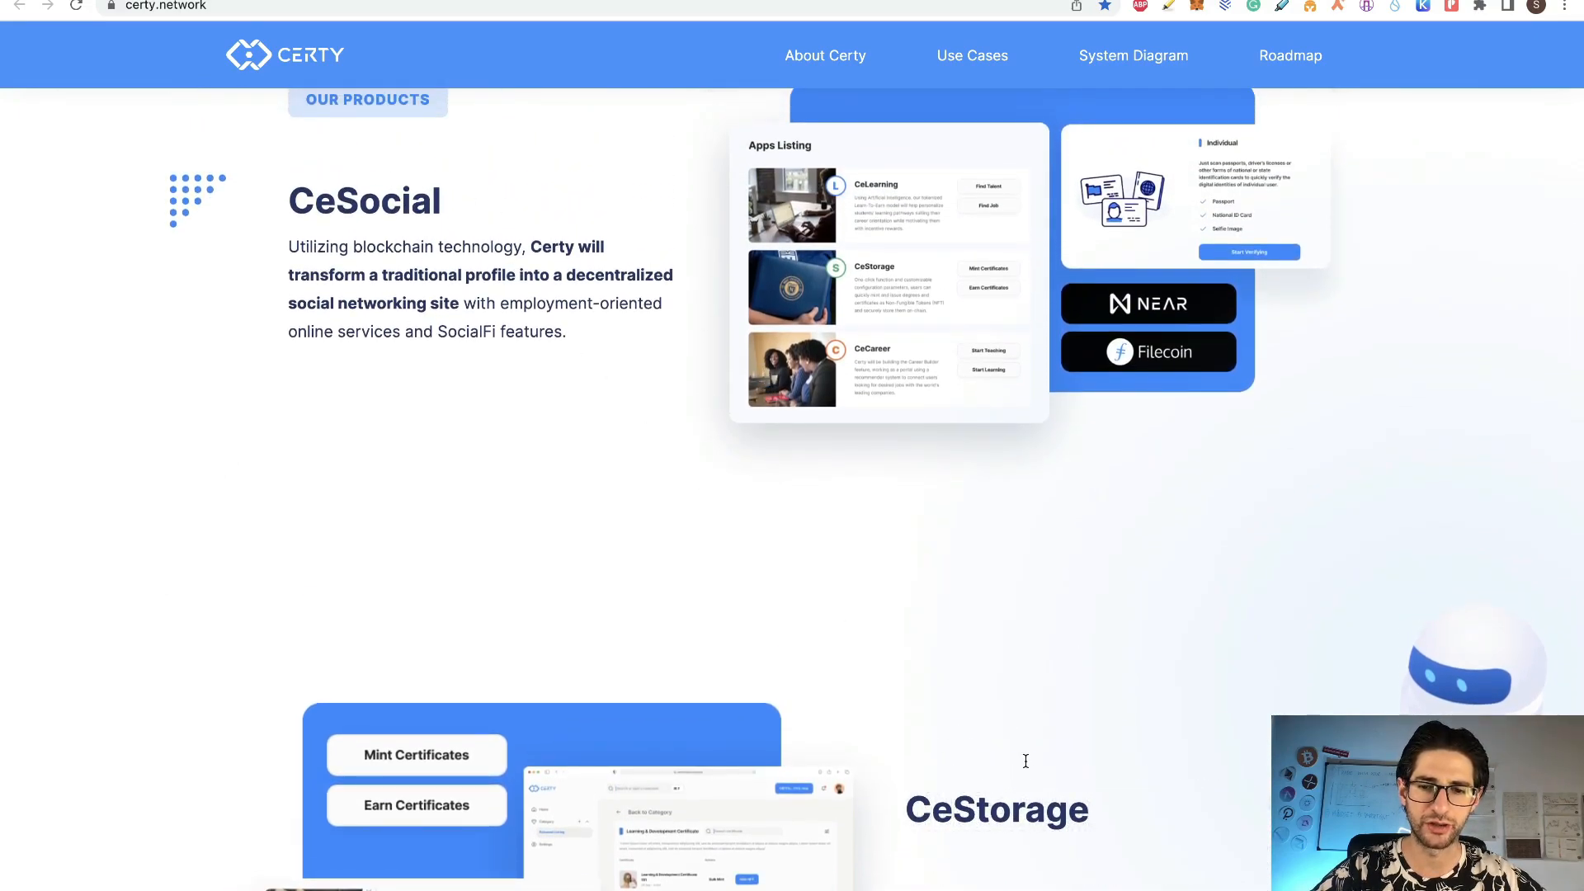
pyautogui.scroll(-10, 1025, 760)
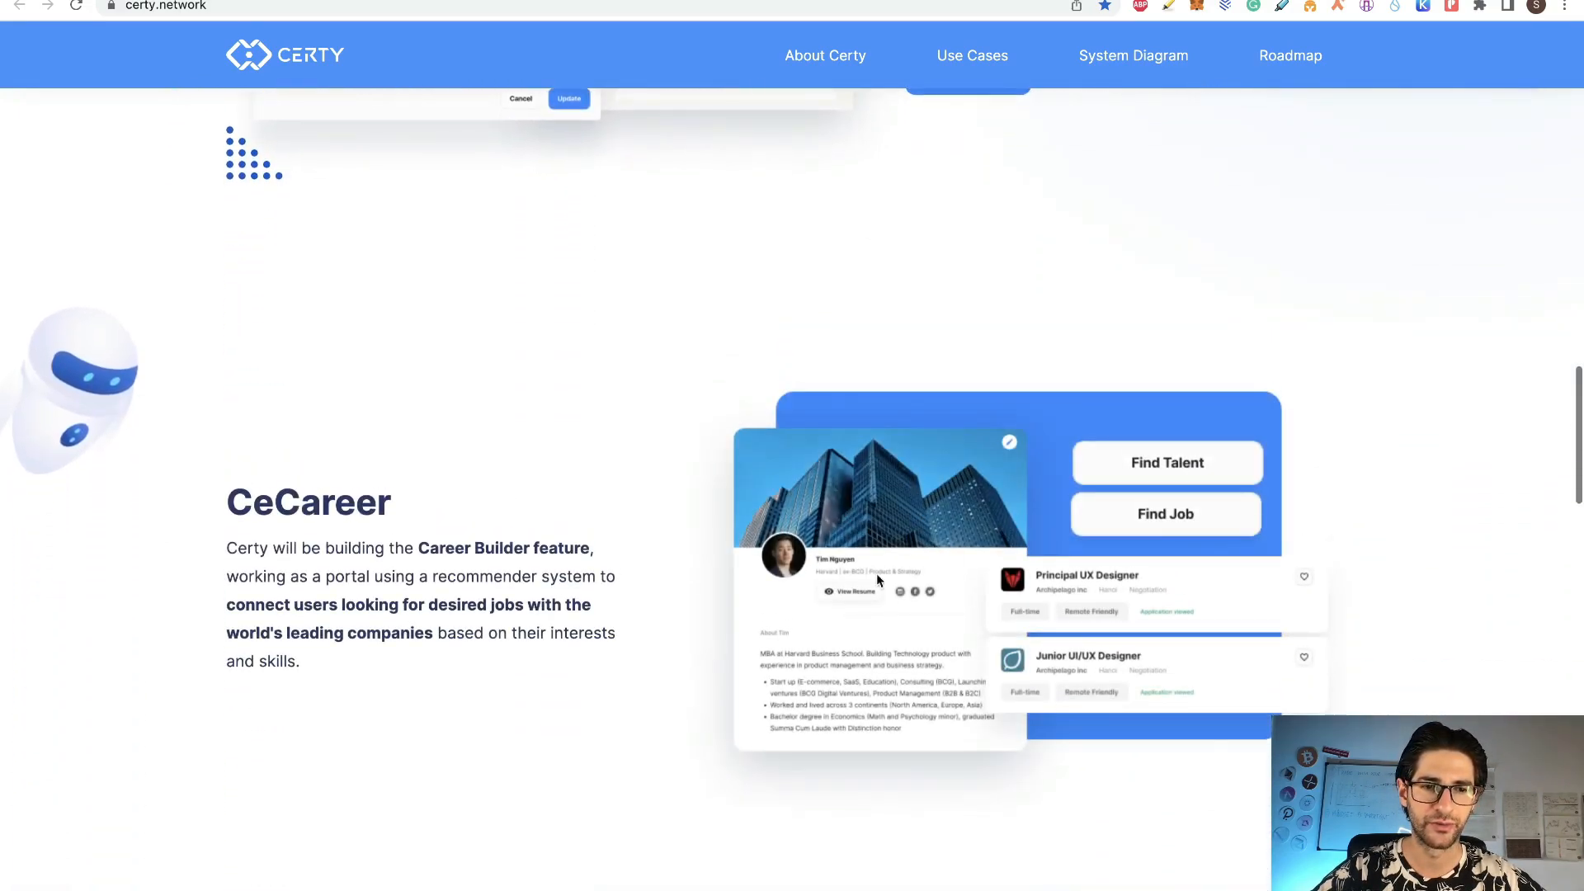
pyautogui.scroll(2, 578, 387)
pyautogui.scroll(20, 613, 382)
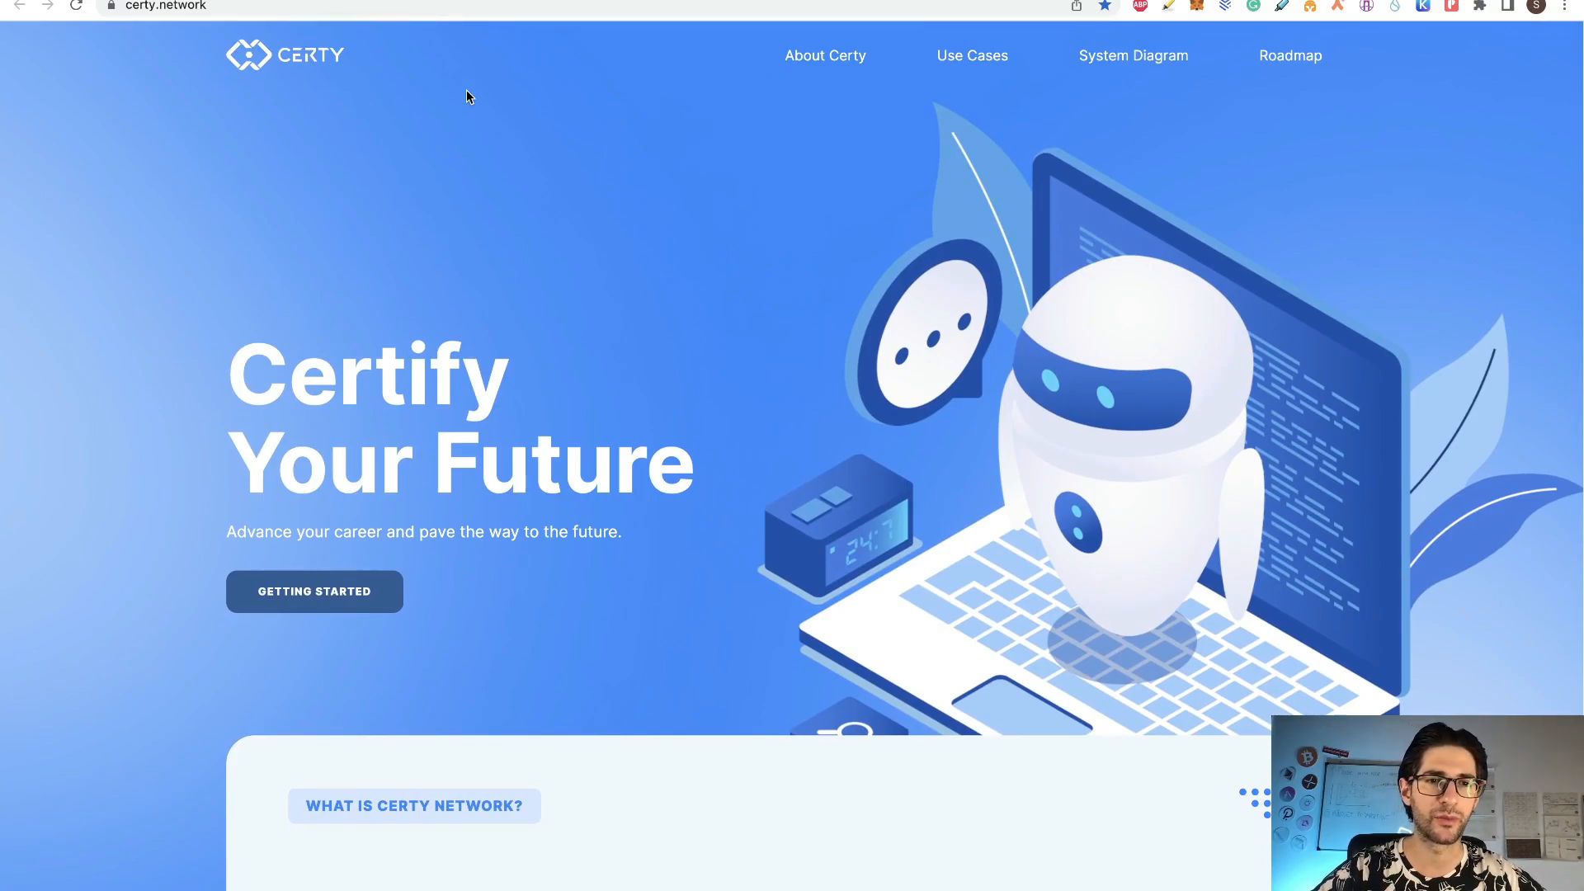
pyautogui.click(433, 1)
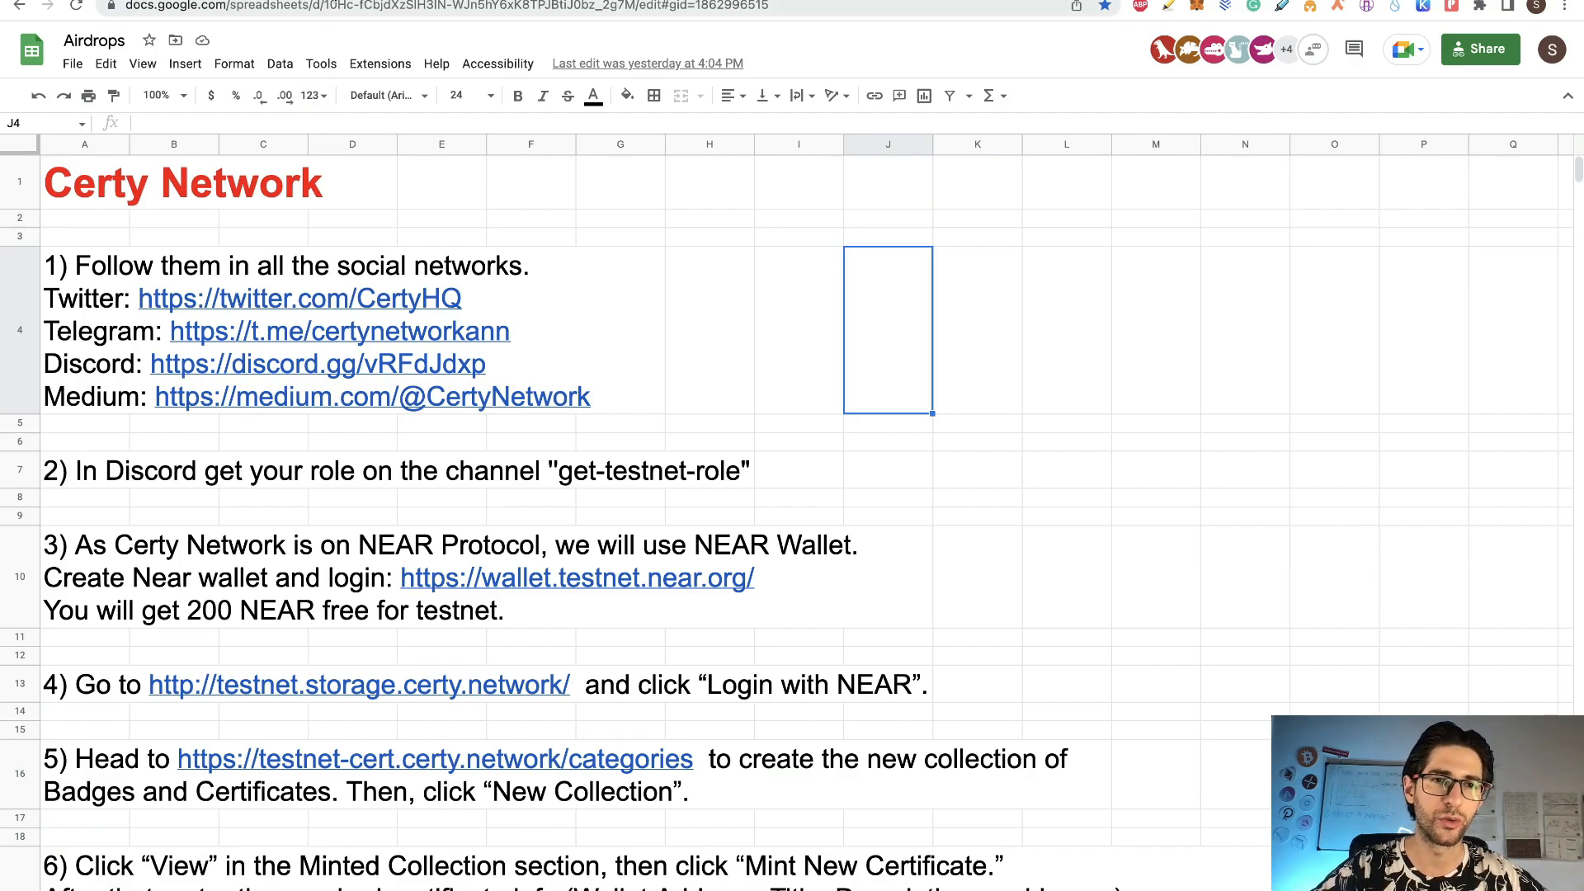
# Step: Read through the XEN airdrop article on the Crypto Currency State blog
pyautogui.click(388, 2)
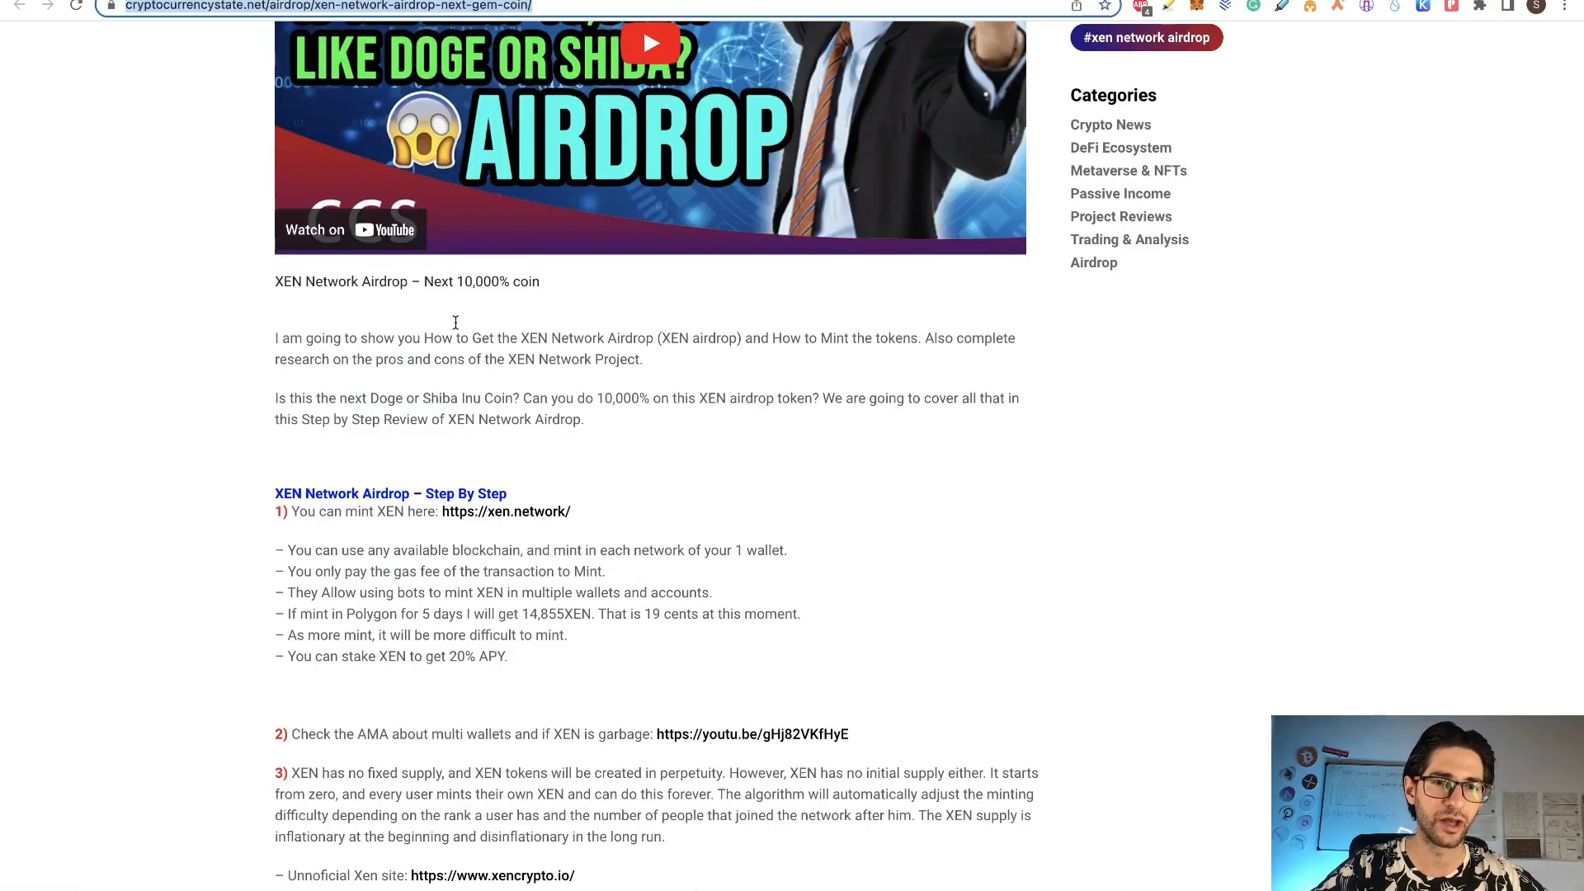
pyautogui.scroll(5, 507, 493)
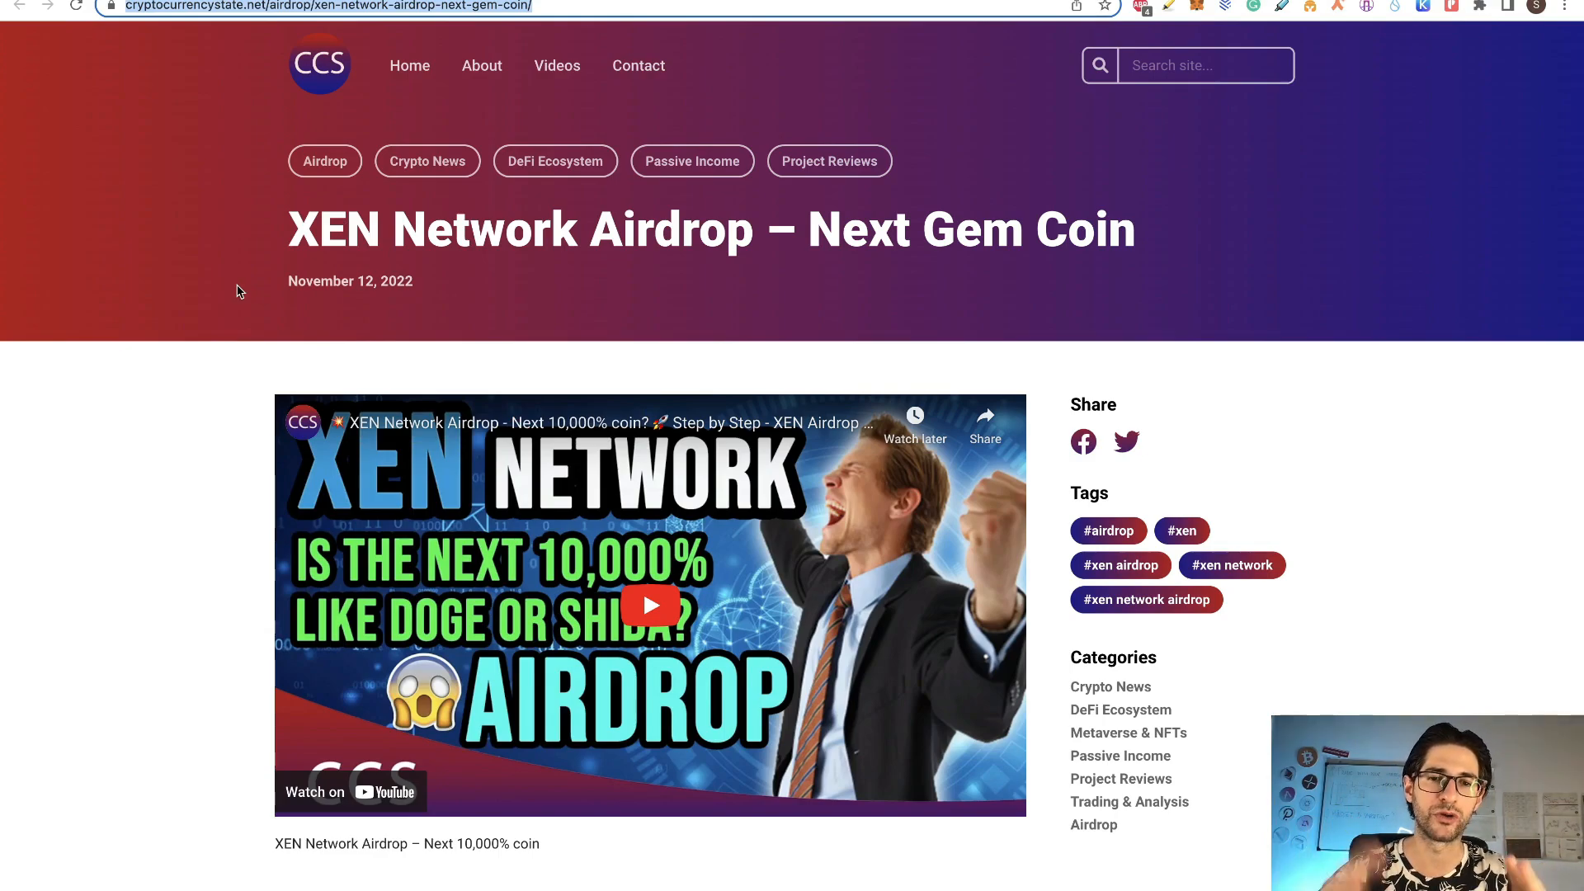
pyautogui.scroll(-10, 238, 291)
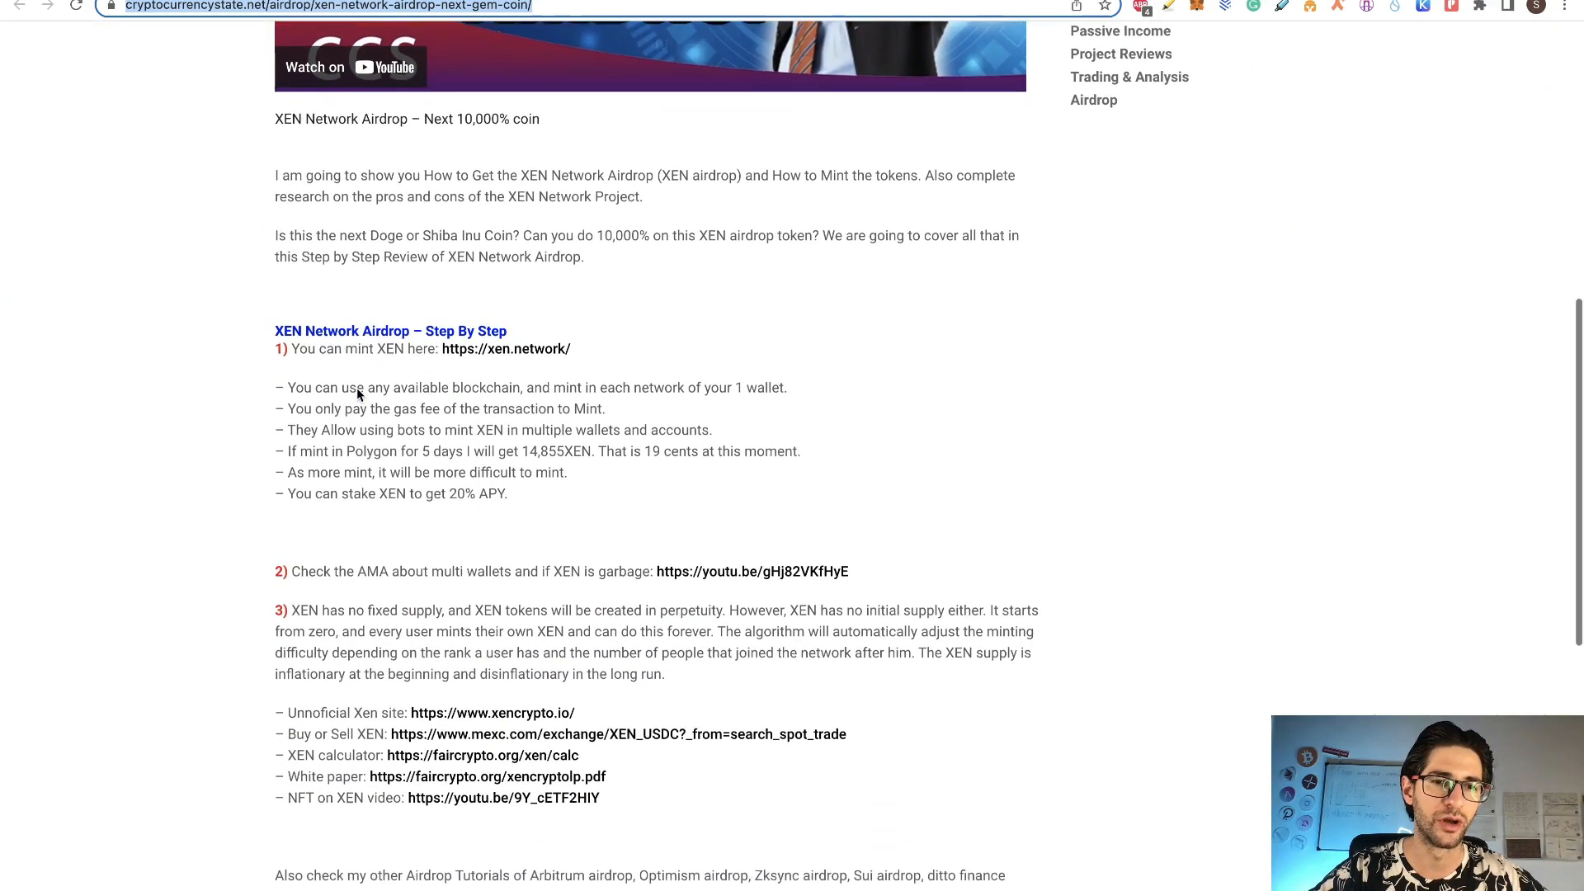
pyautogui.scroll(-3, 358, 391)
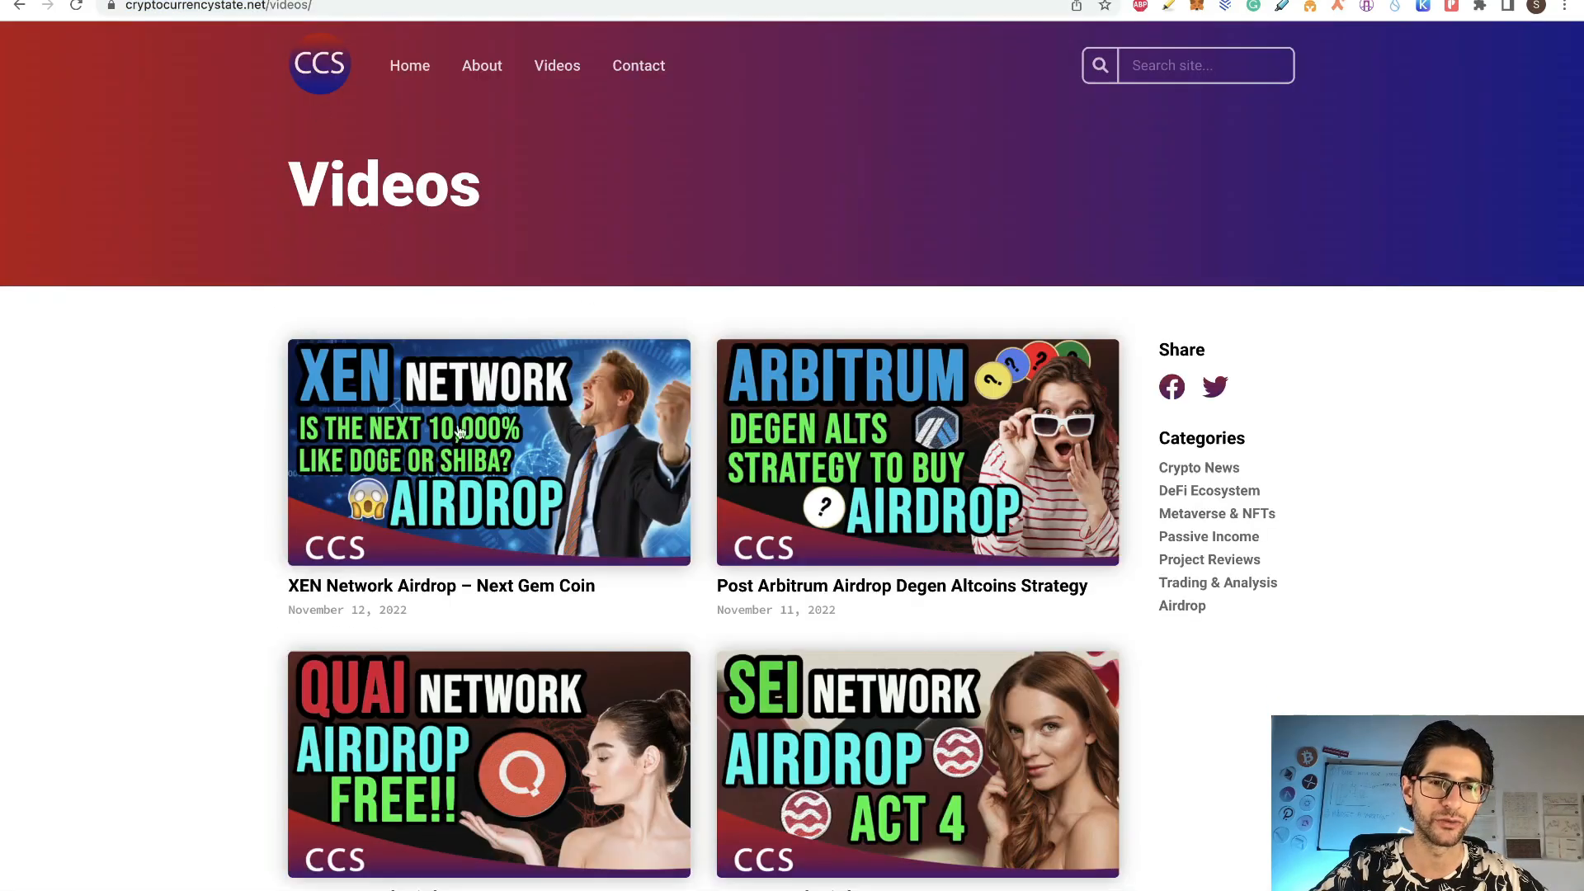
pyautogui.scroll(-2, 281, 429)
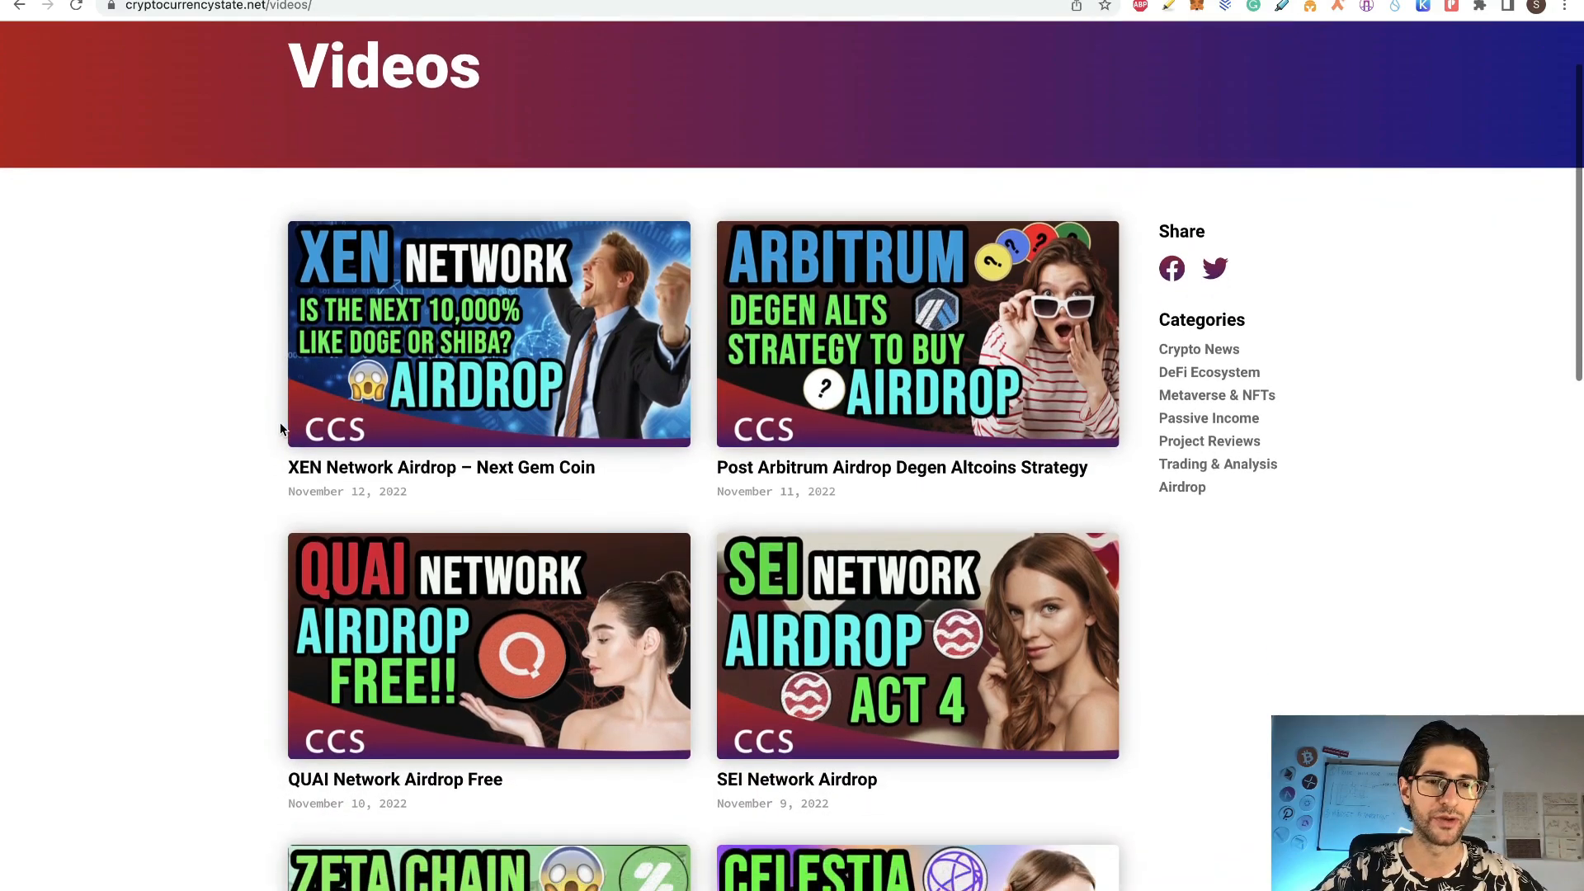
# Step: Read the QUAI Network Airdrop Free post, then return to the Airdrops sheet
pyautogui.click(443, 631)
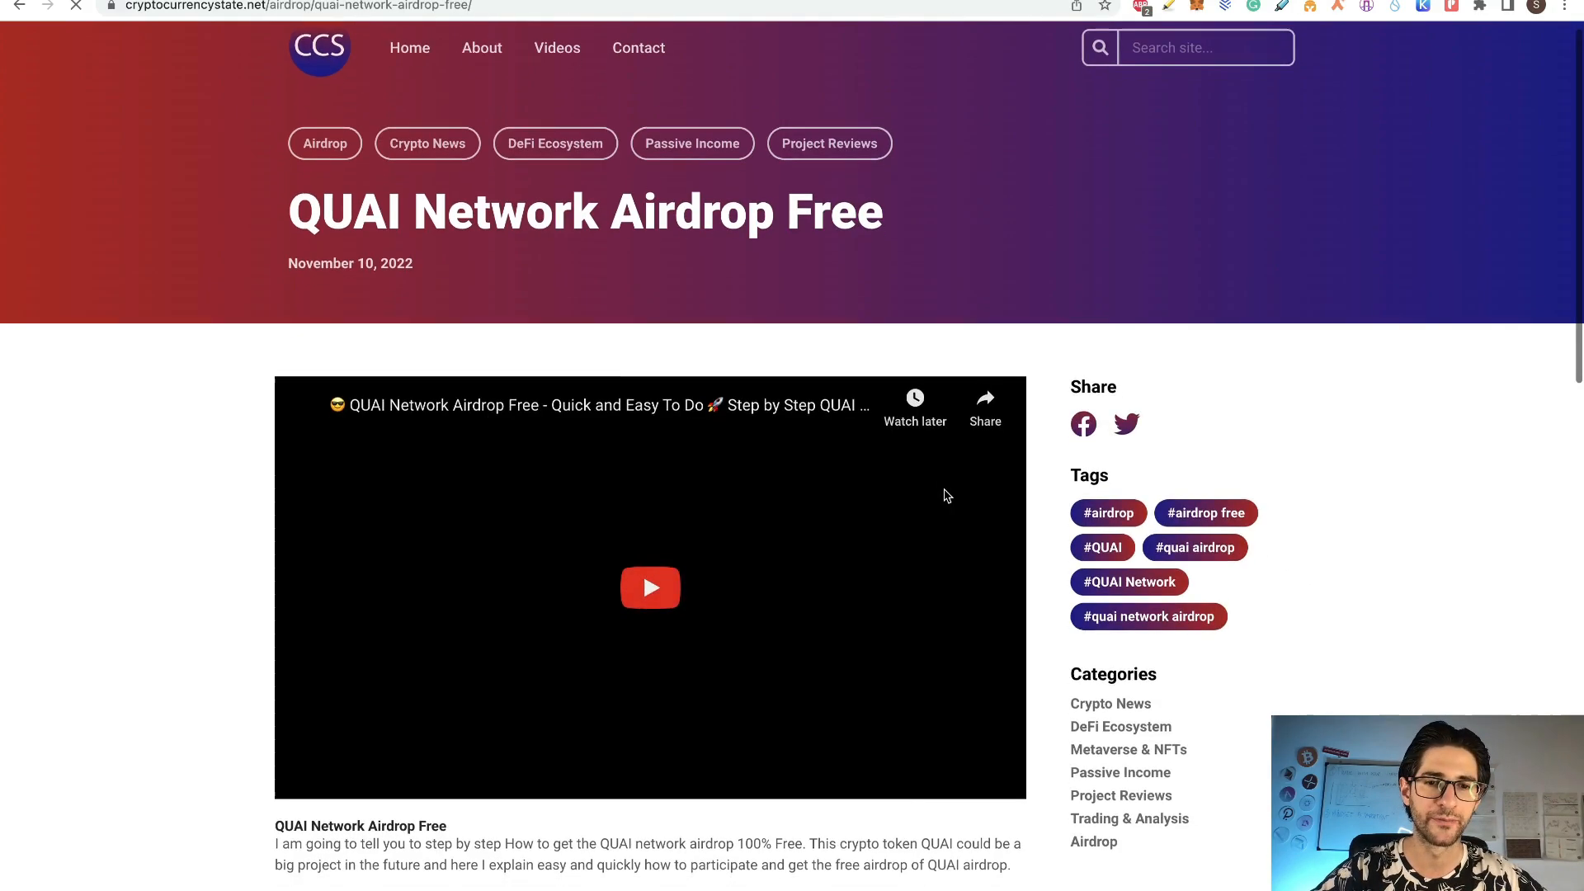
pyautogui.scroll(-3, 945, 495)
pyautogui.scroll(-4, 658, 334)
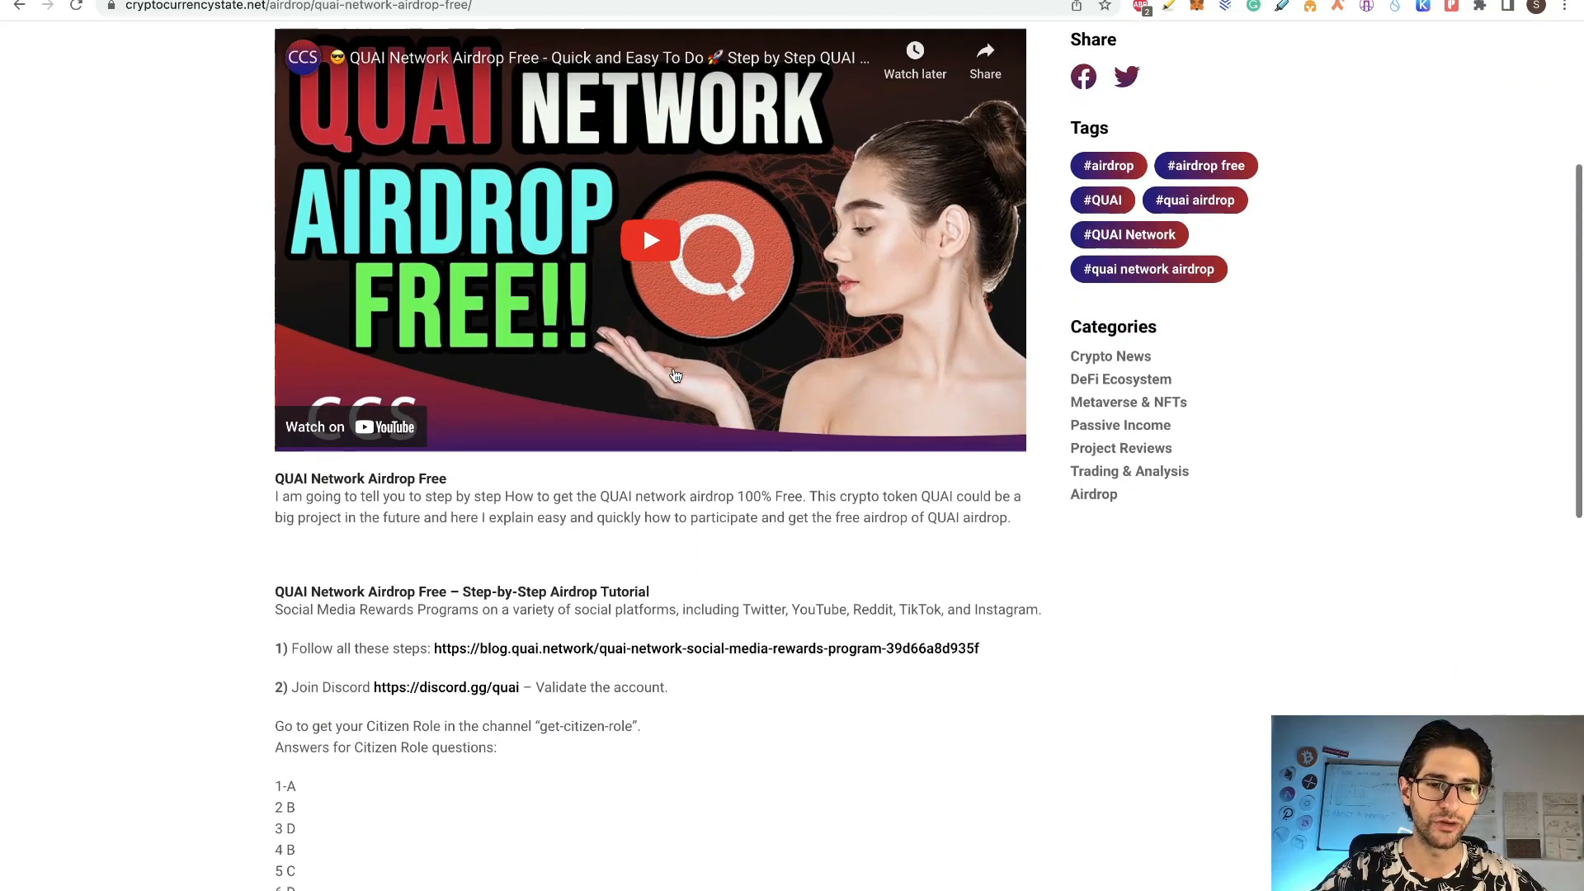
pyautogui.scroll(-5, 602, 676)
pyautogui.scroll(-3, 602, 675)
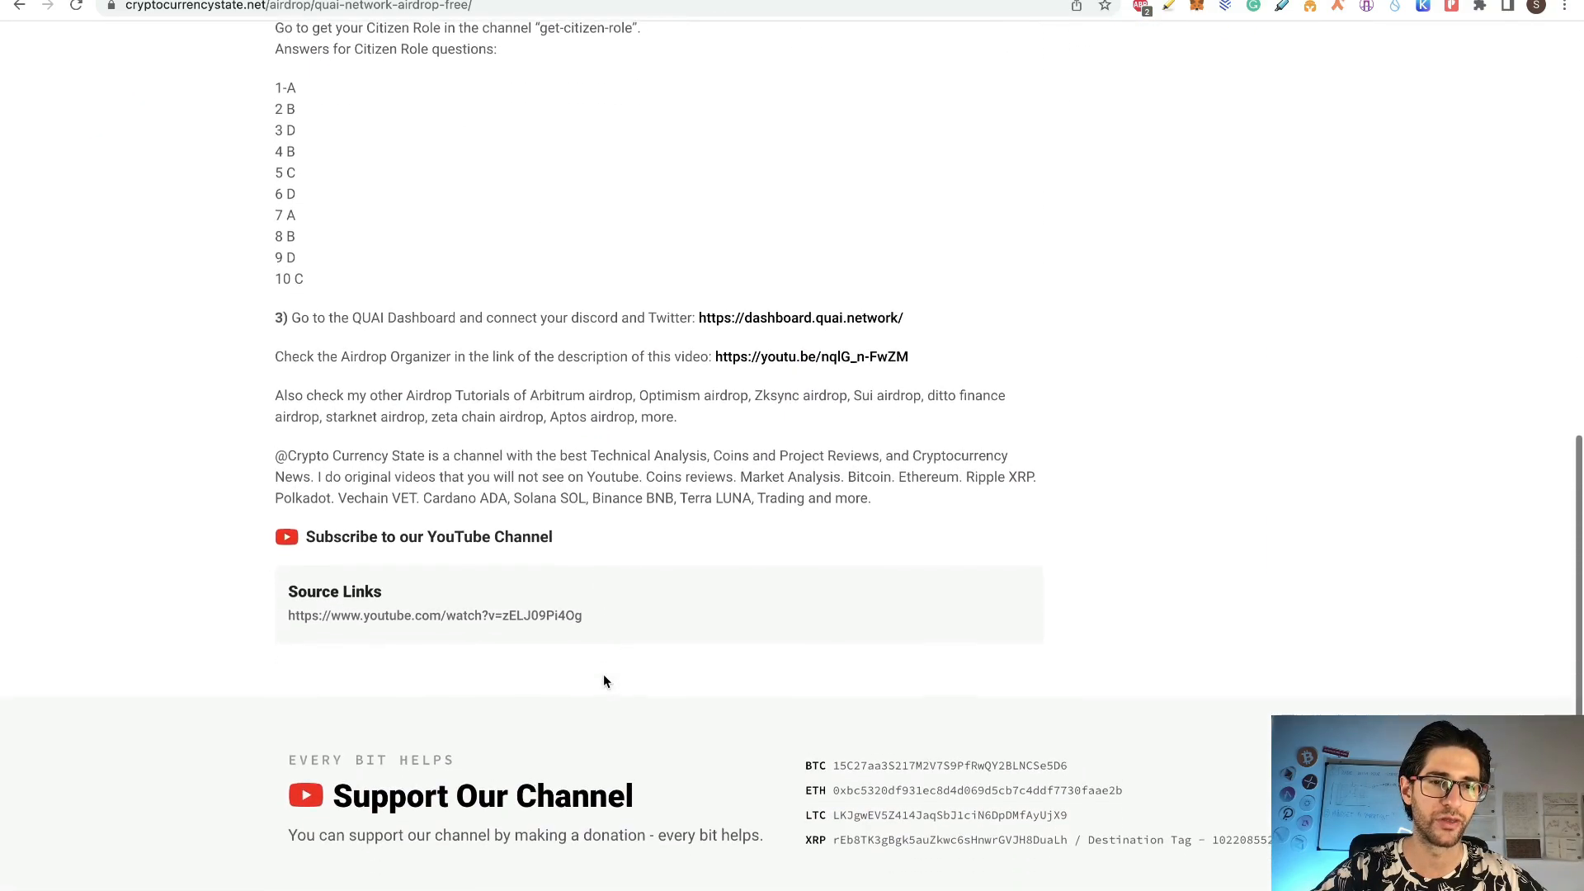
pyautogui.scroll(12, 622, 432)
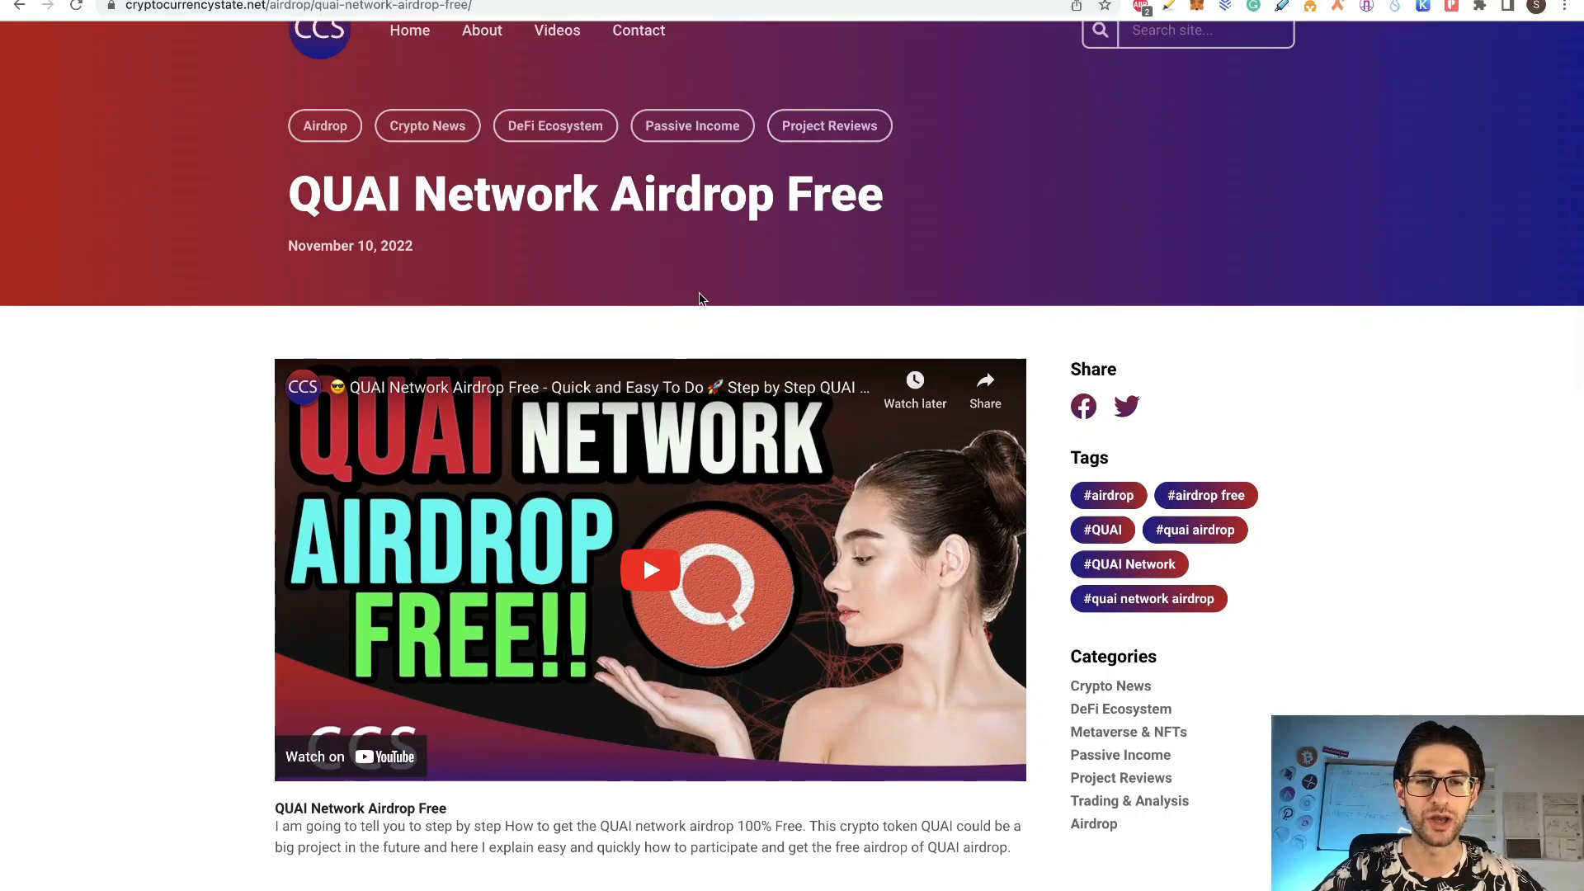
pyautogui.scroll(1, 700, 292)
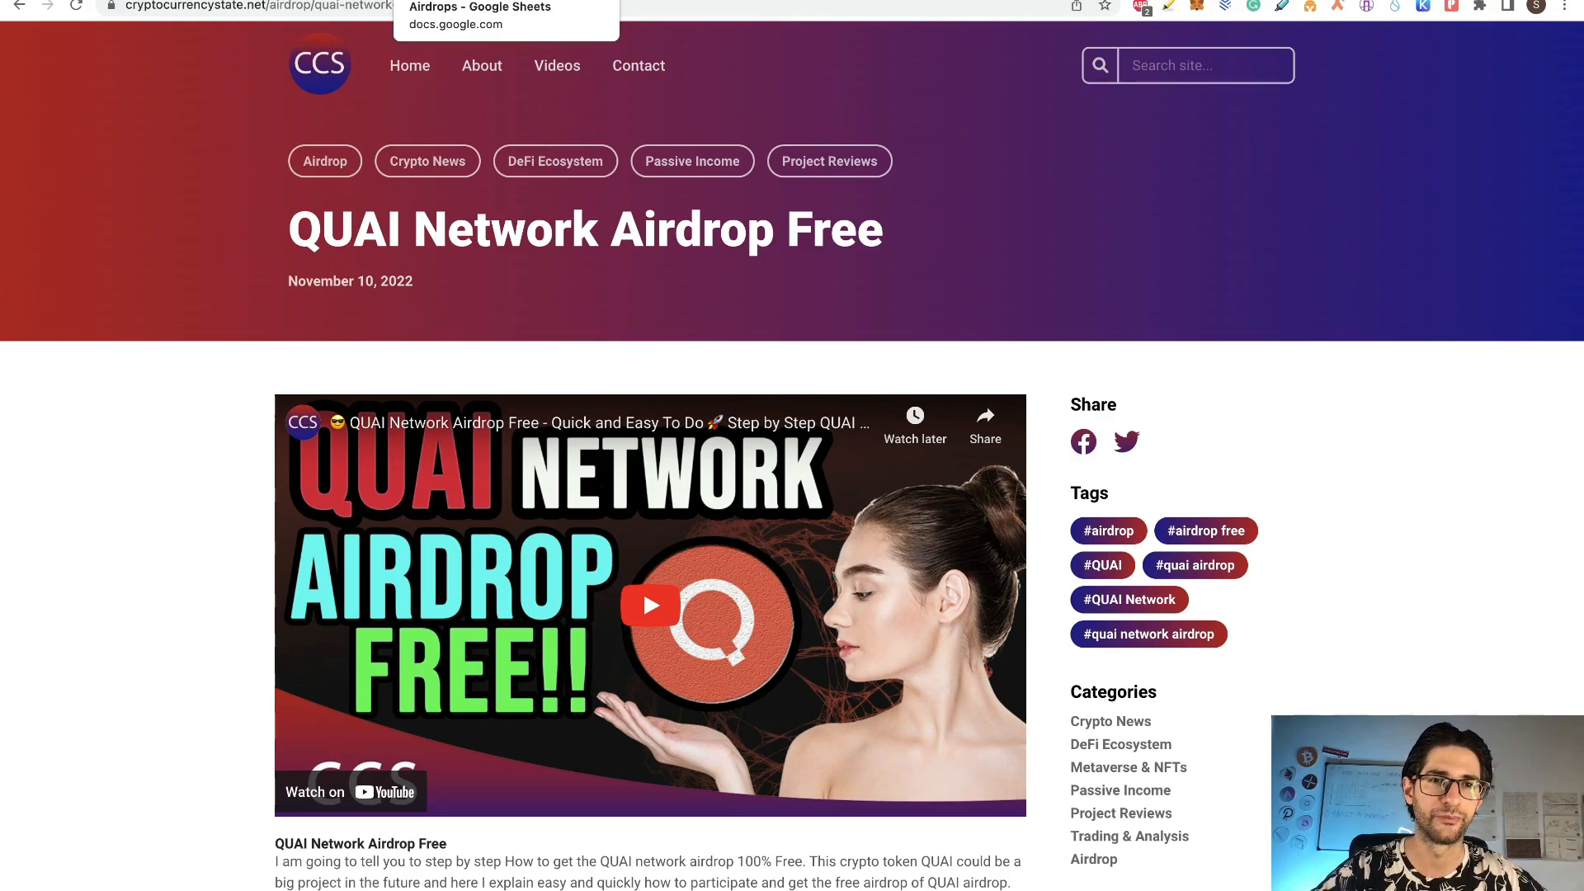
pyautogui.click(449, 0)
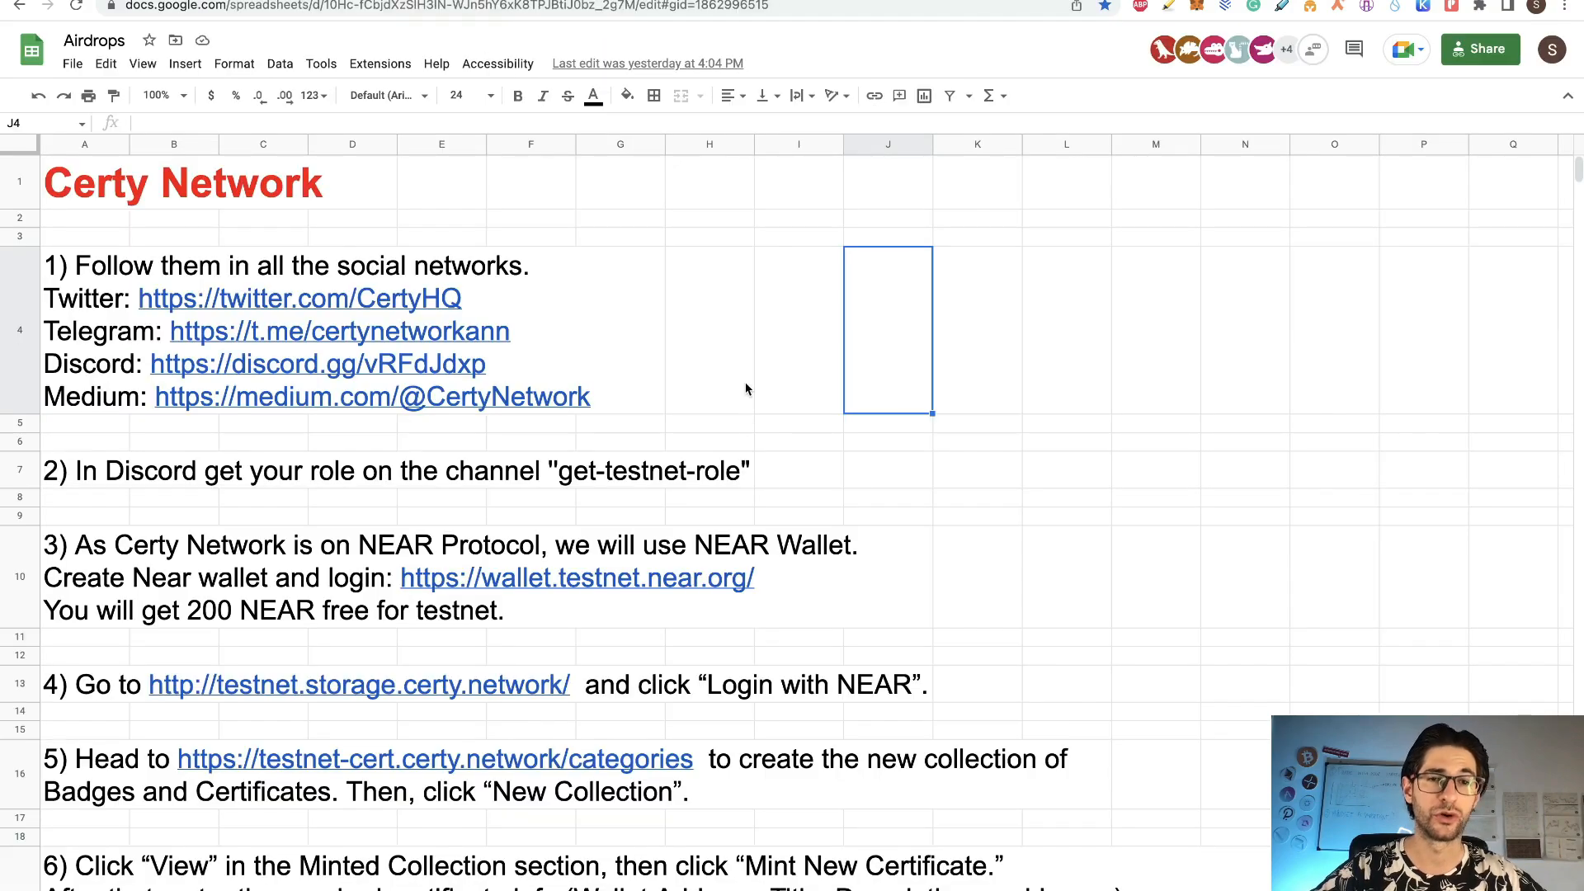
# Step: Preview the step 1 social network link in cell A4, then dismiss the preview
pyautogui.click(93, 280)
pyautogui.click(745, 412)
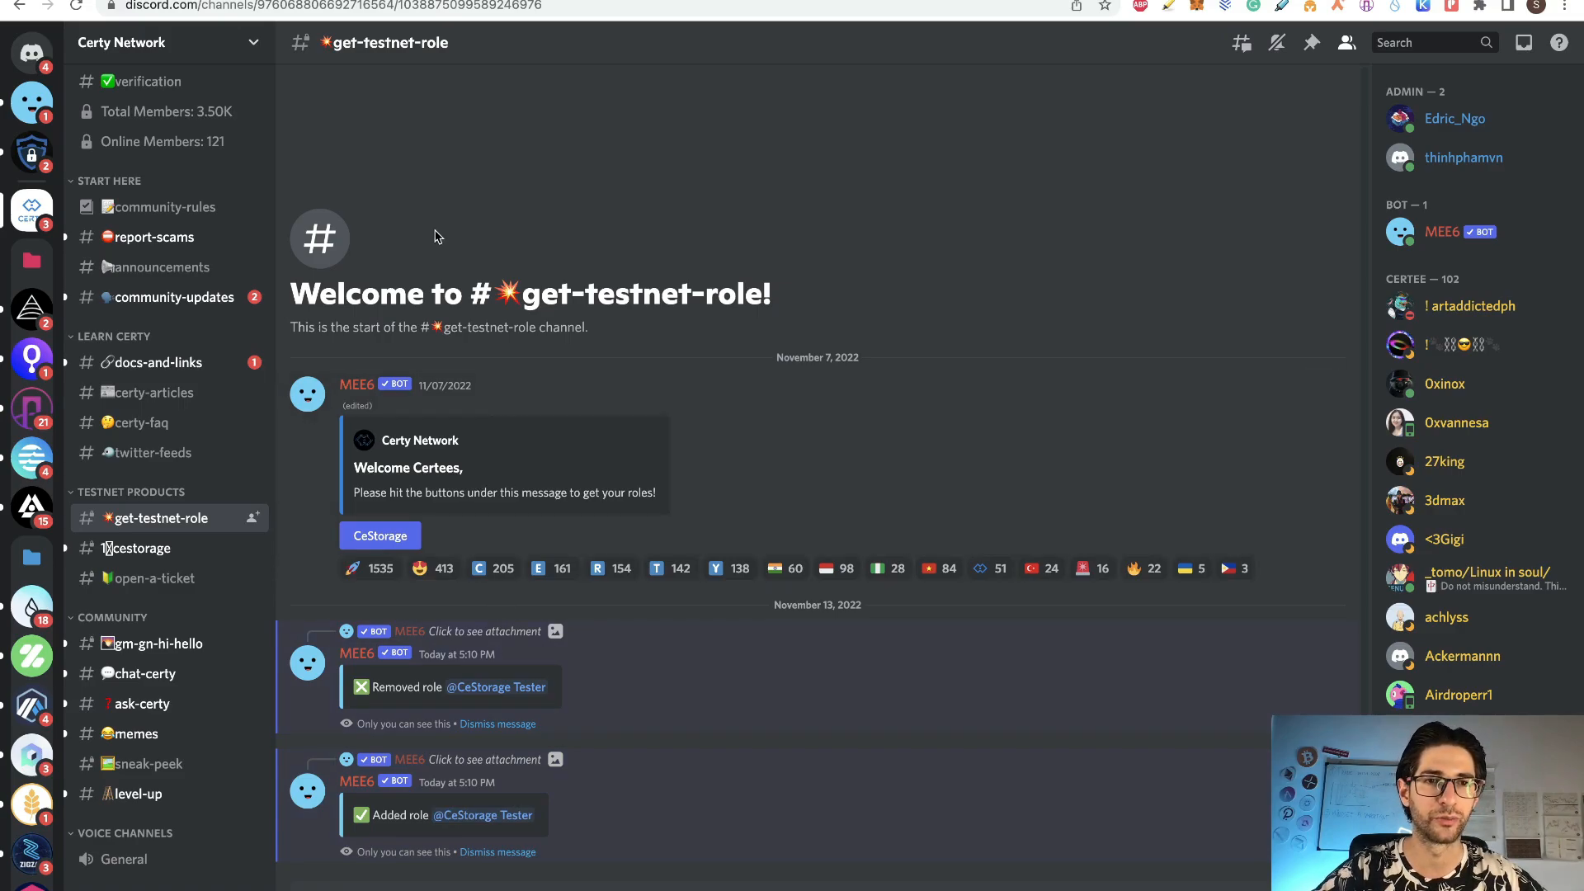
# Step: Leave Discord for the next browser tab with Ctrl+Tab
pyautogui.hotkey('ctrl', 'Tab')
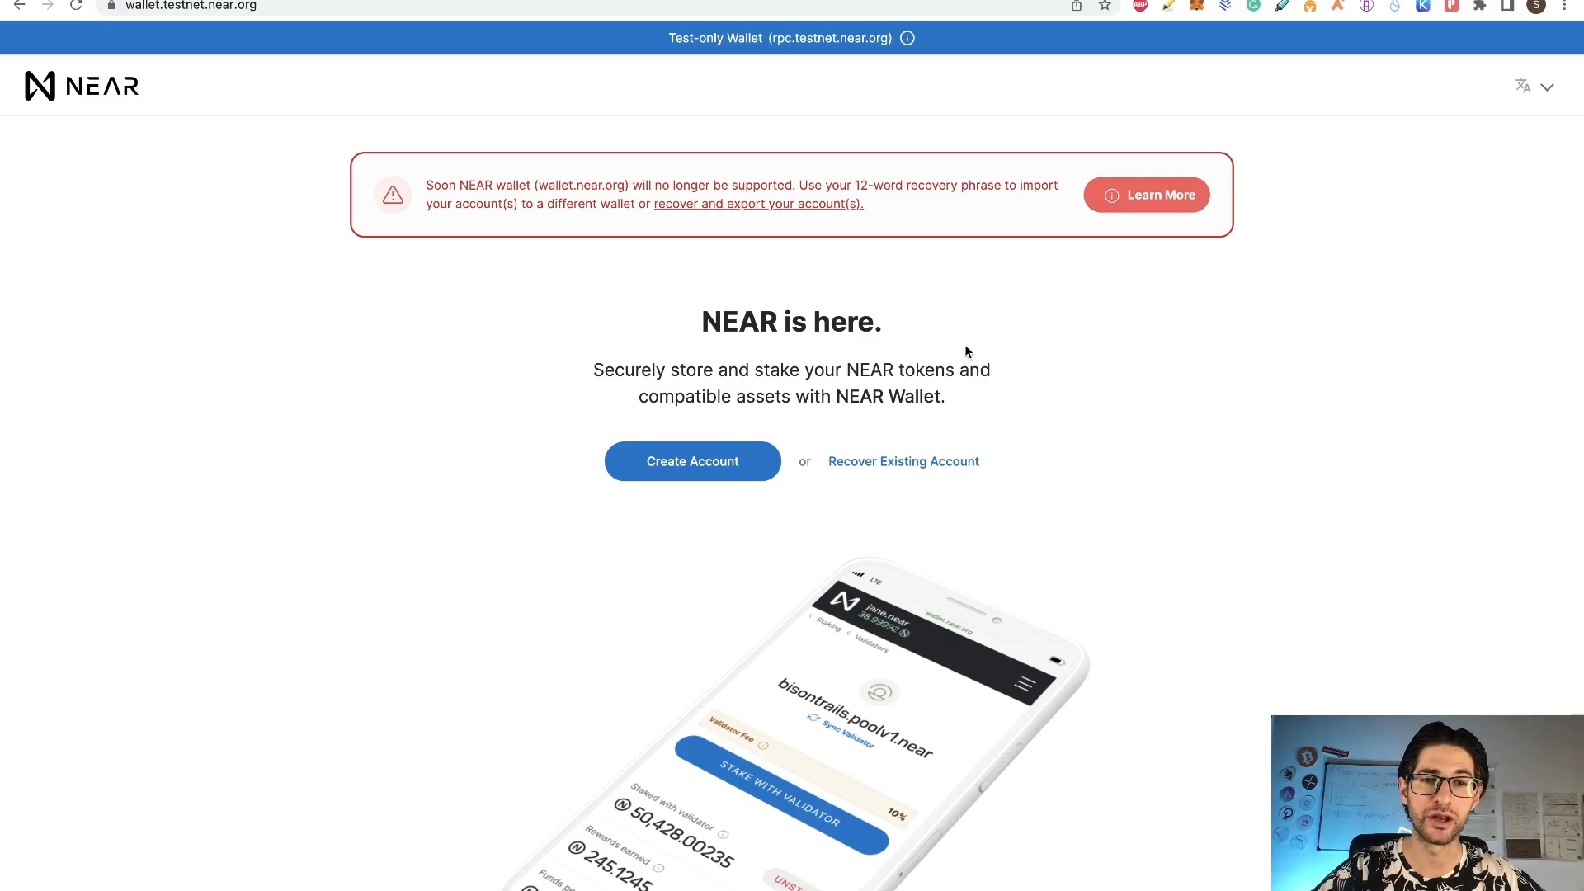
# Step: Reserve a new NEAR testnet account ID (pasted name plus '2') and secure it by passphrase
pyautogui.click(743, 464)
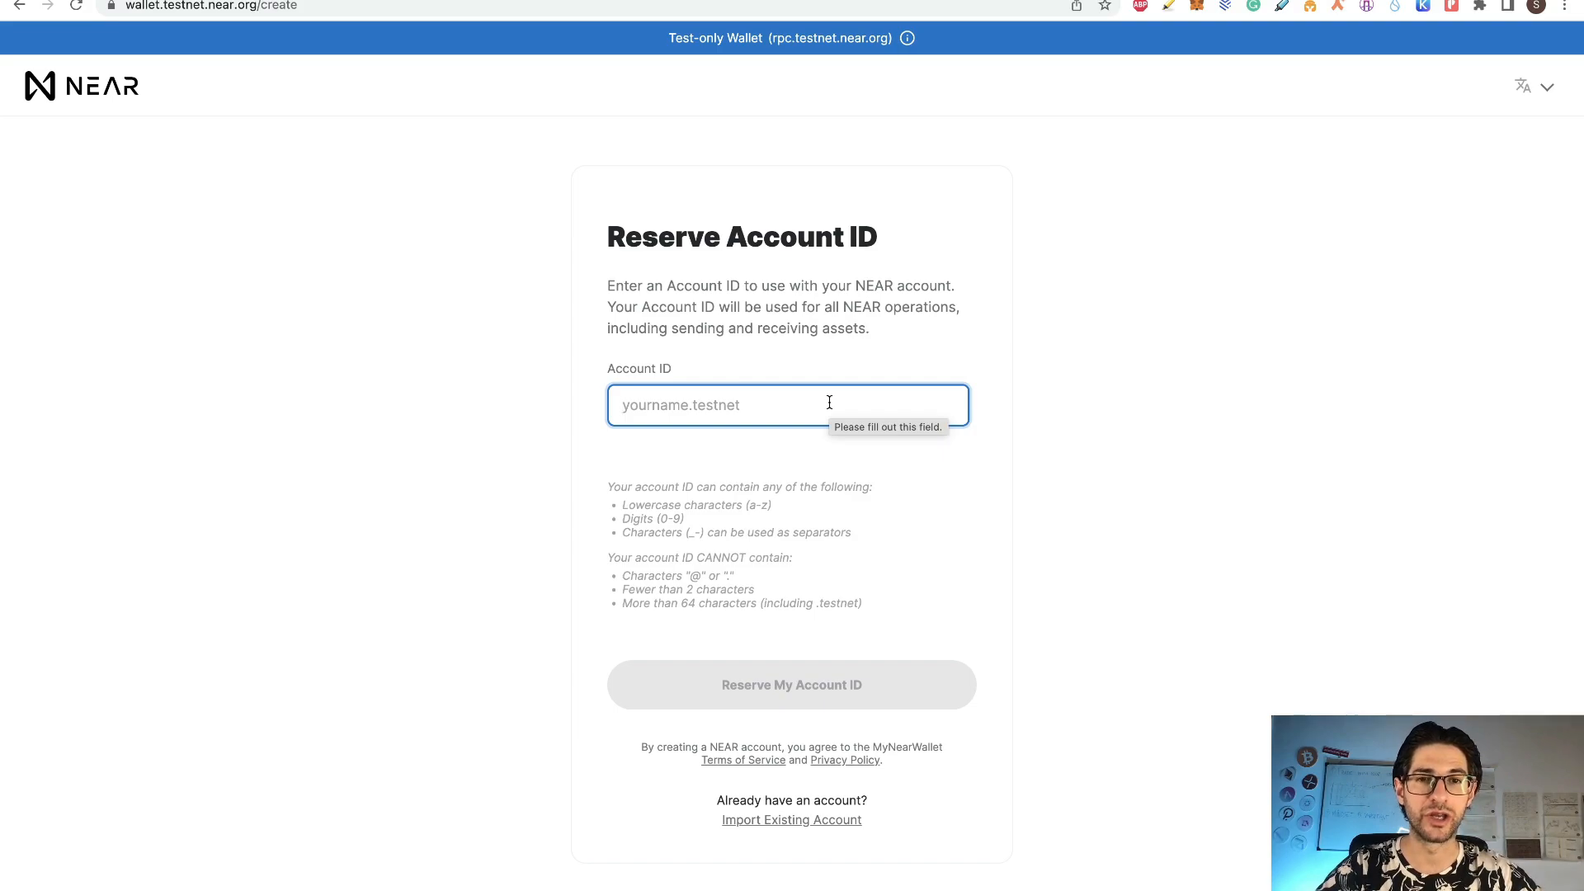
pyautogui.write('cryptocurrencystate')
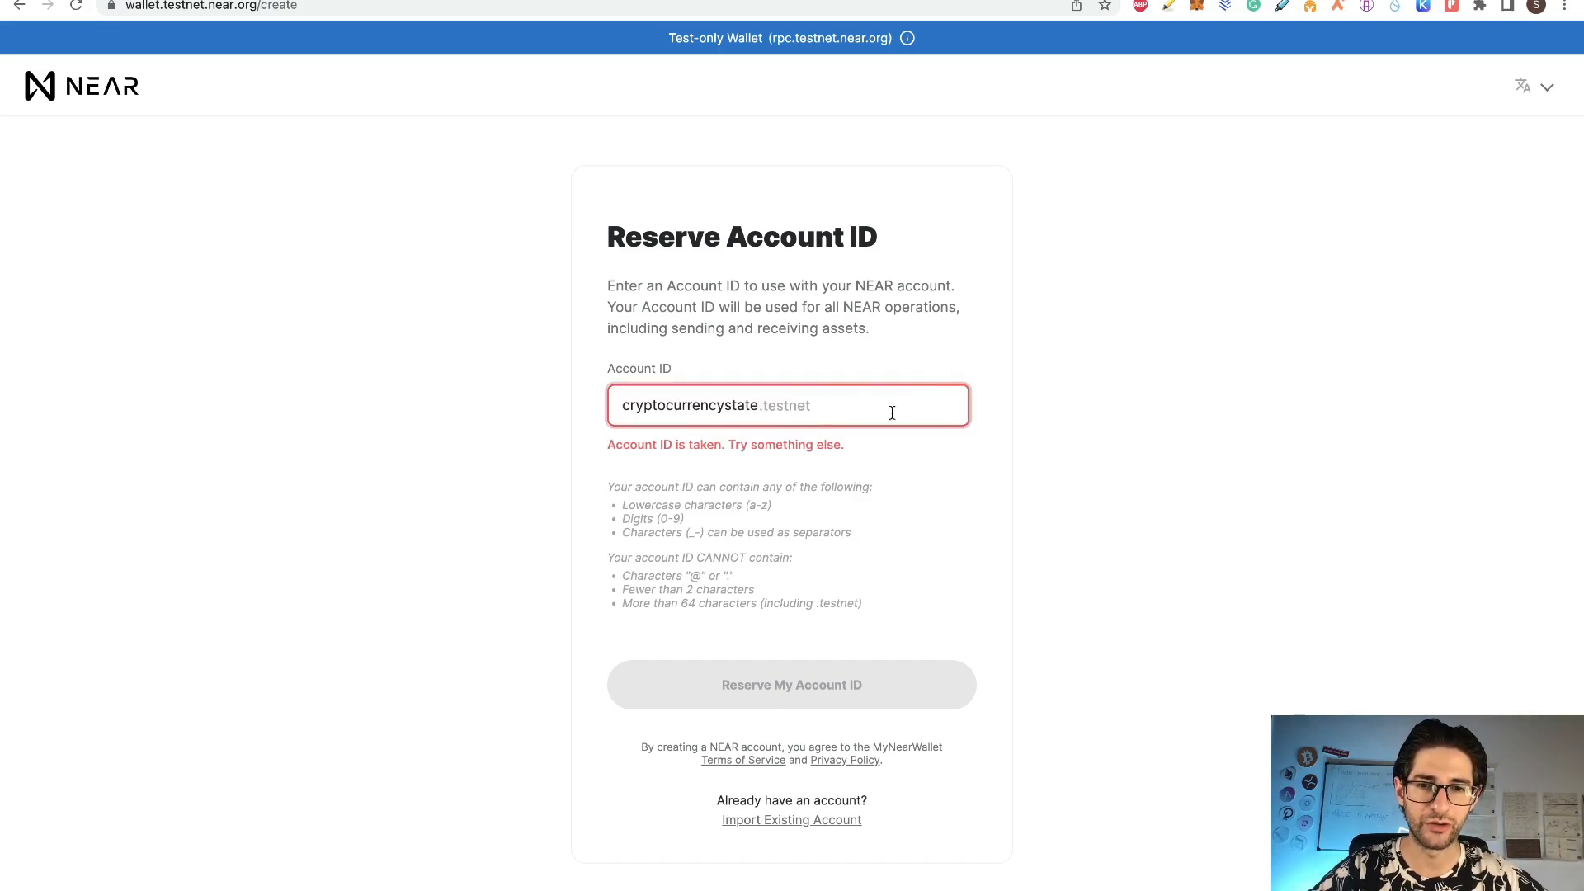
pyautogui.write('2')
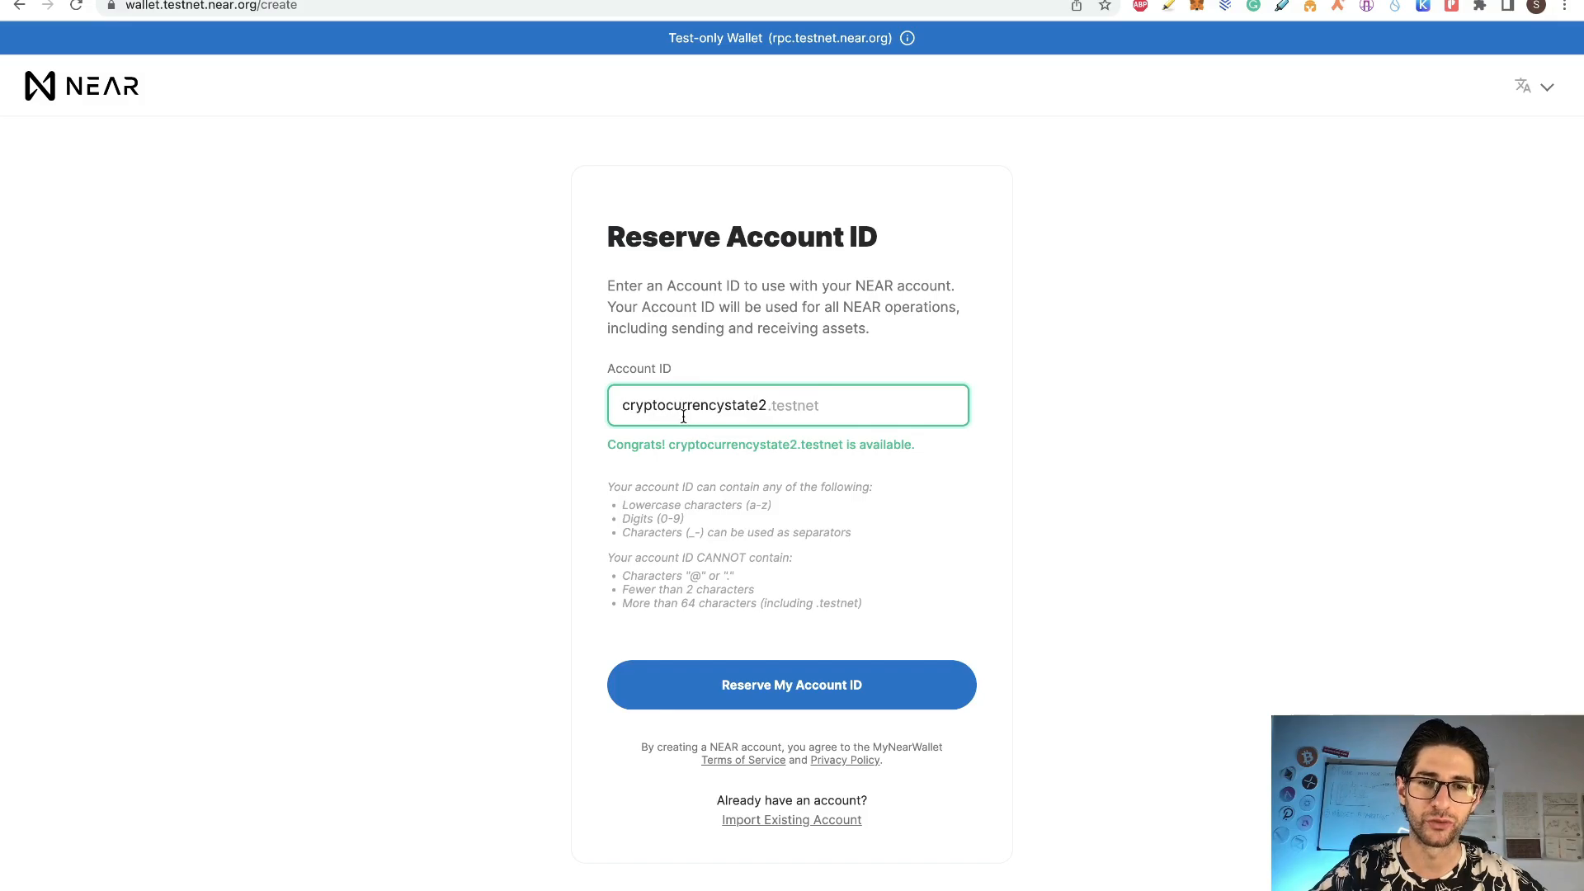
pyautogui.click(870, 697)
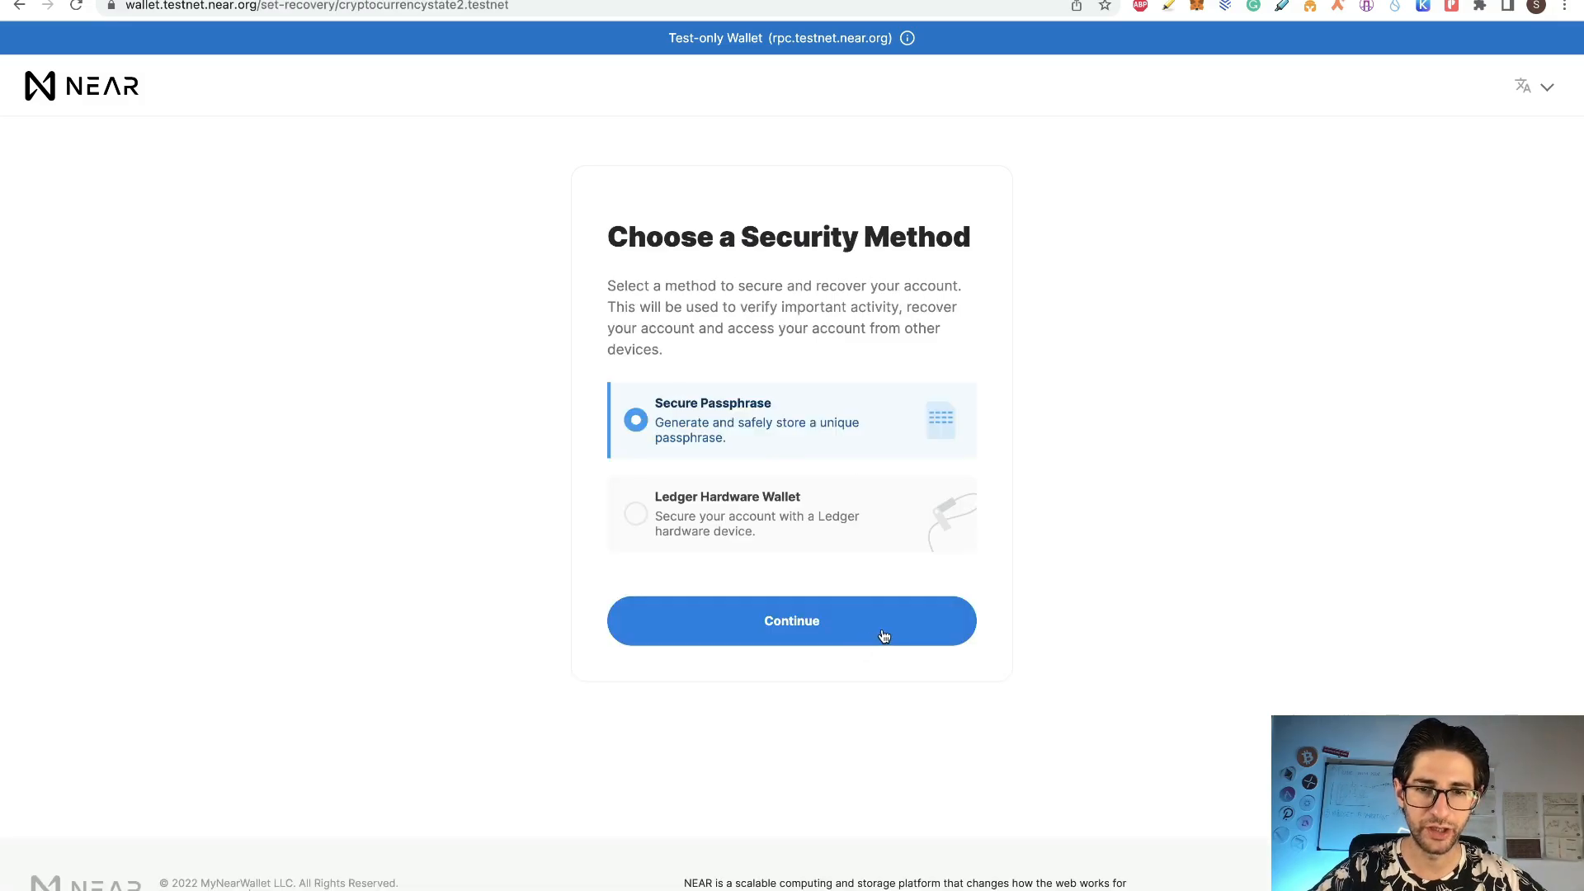
pyautogui.click(883, 635)
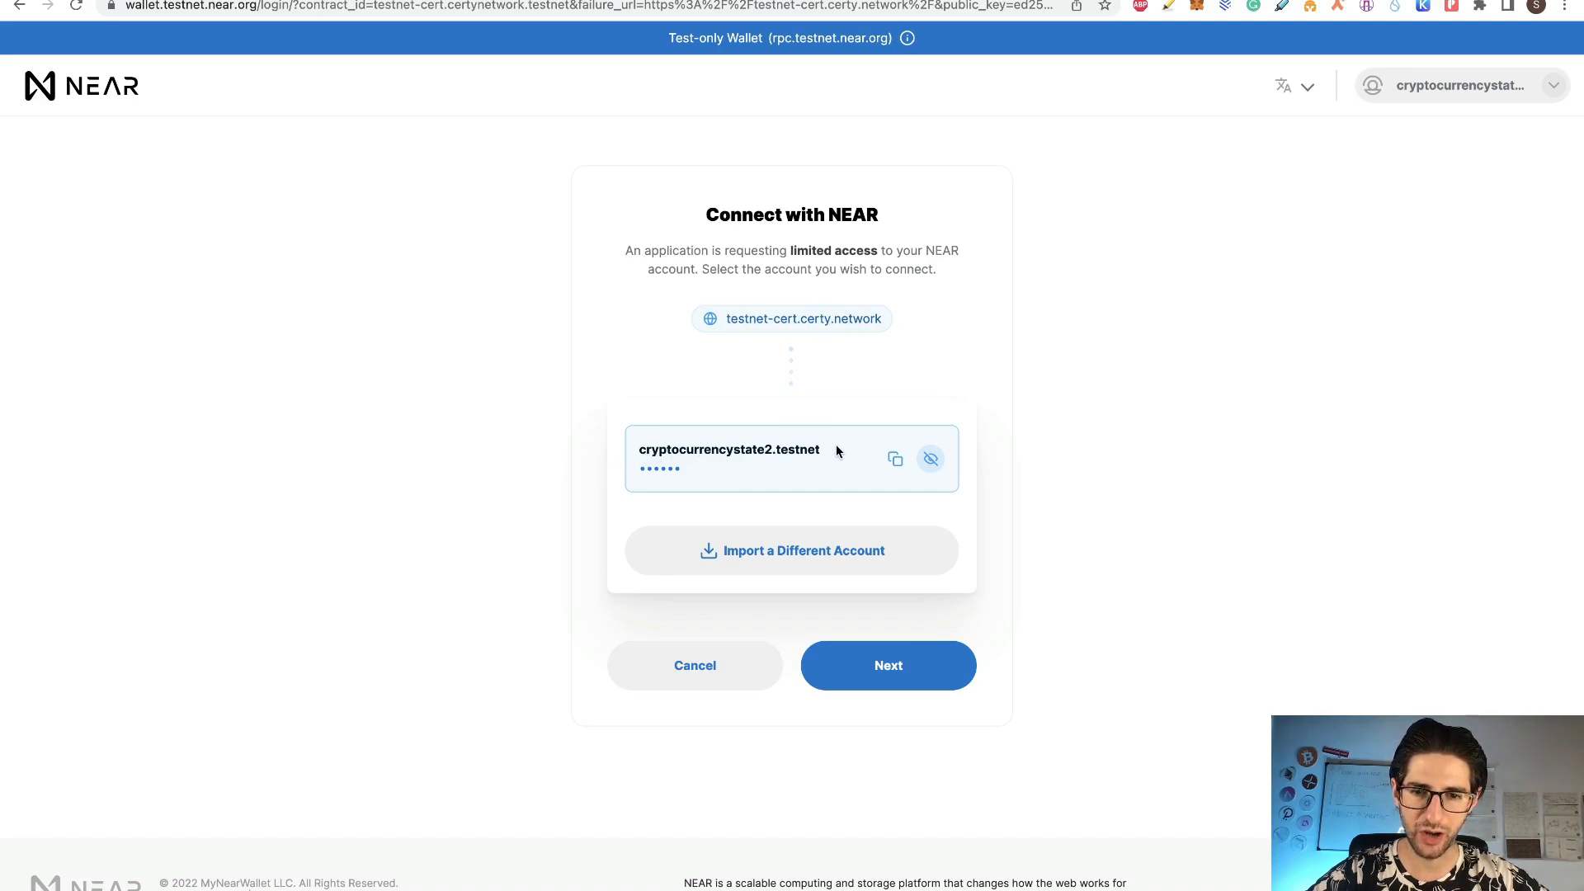
# Step: Connect the wallet account to testnet-cert.certy.network and show the signed-in account's options
pyautogui.click(902, 674)
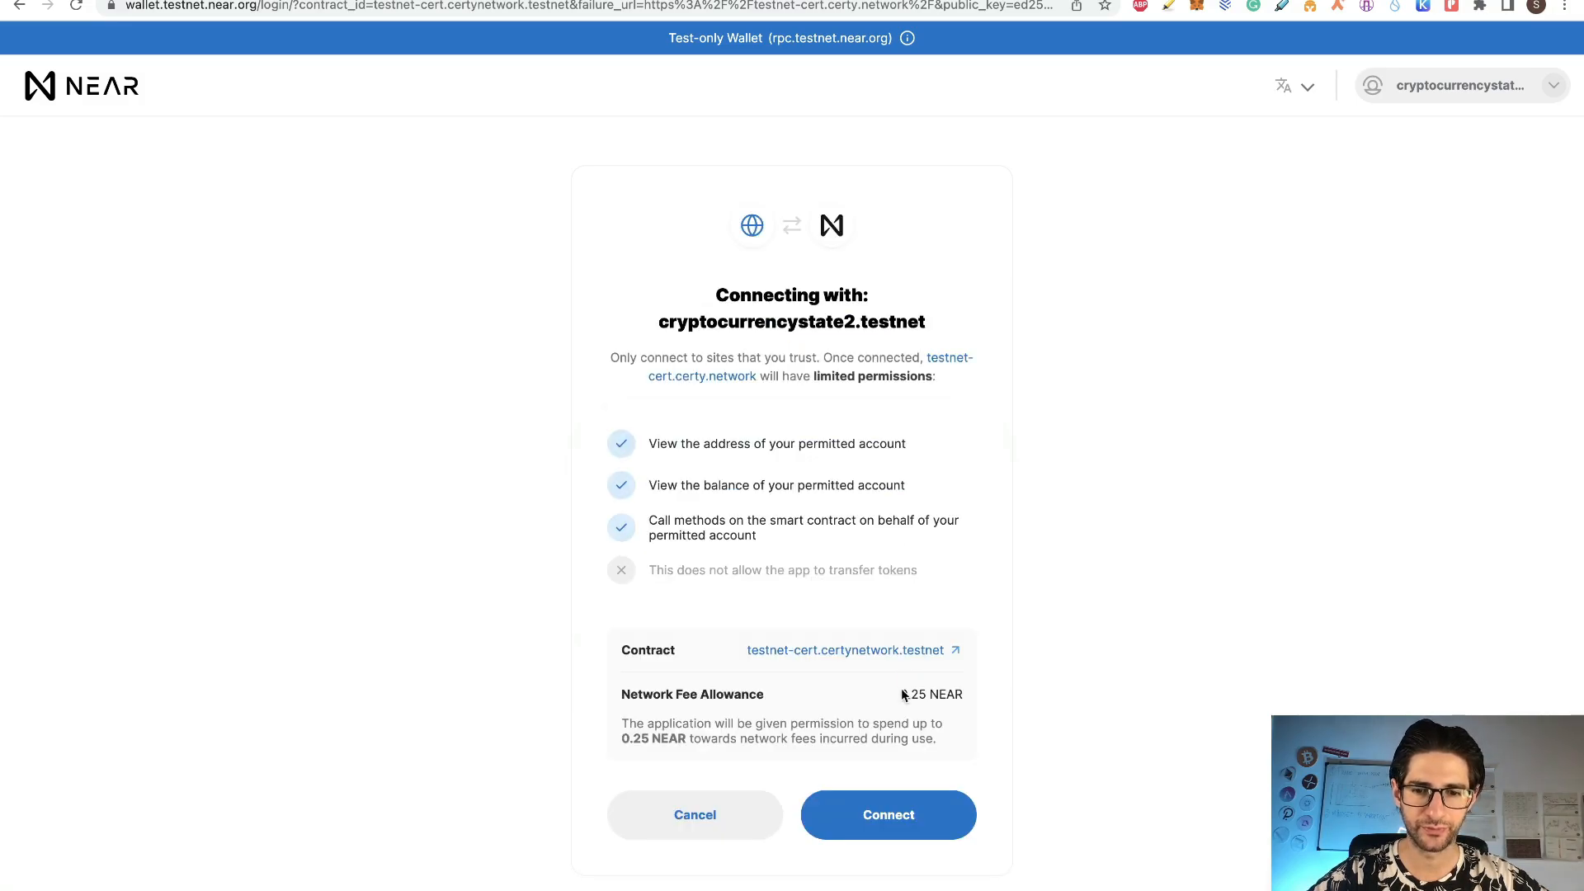
pyautogui.click(916, 817)
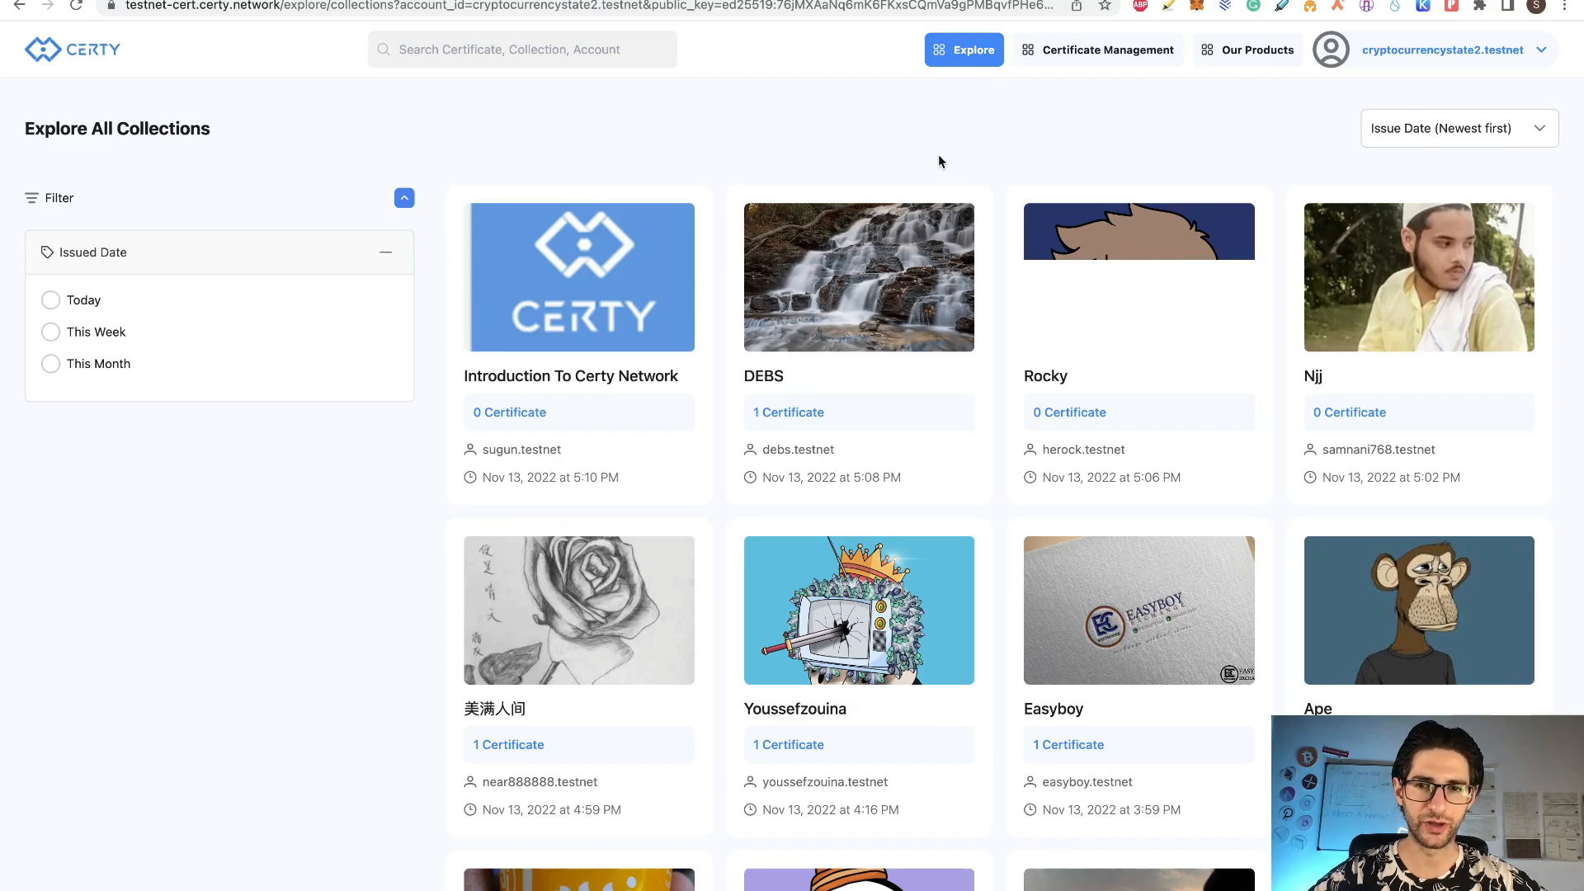
pyautogui.click(1540, 56)
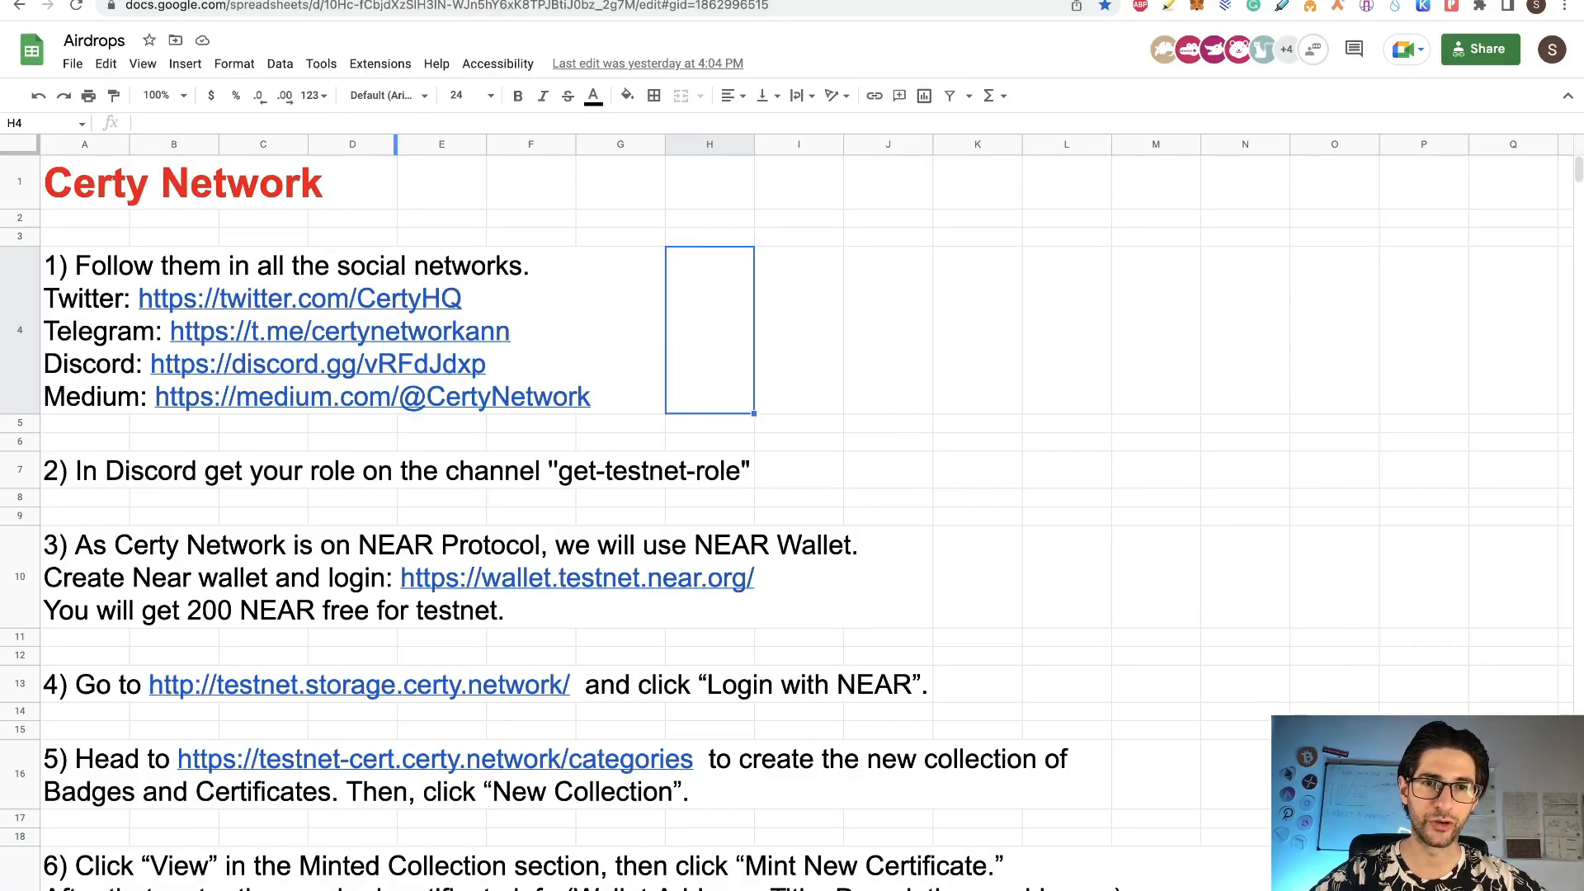
# Step: Check sheet step 3, confirm the 199.94588 NEAR wallet balance, and return to the sheet
pyautogui.click(87, 569)
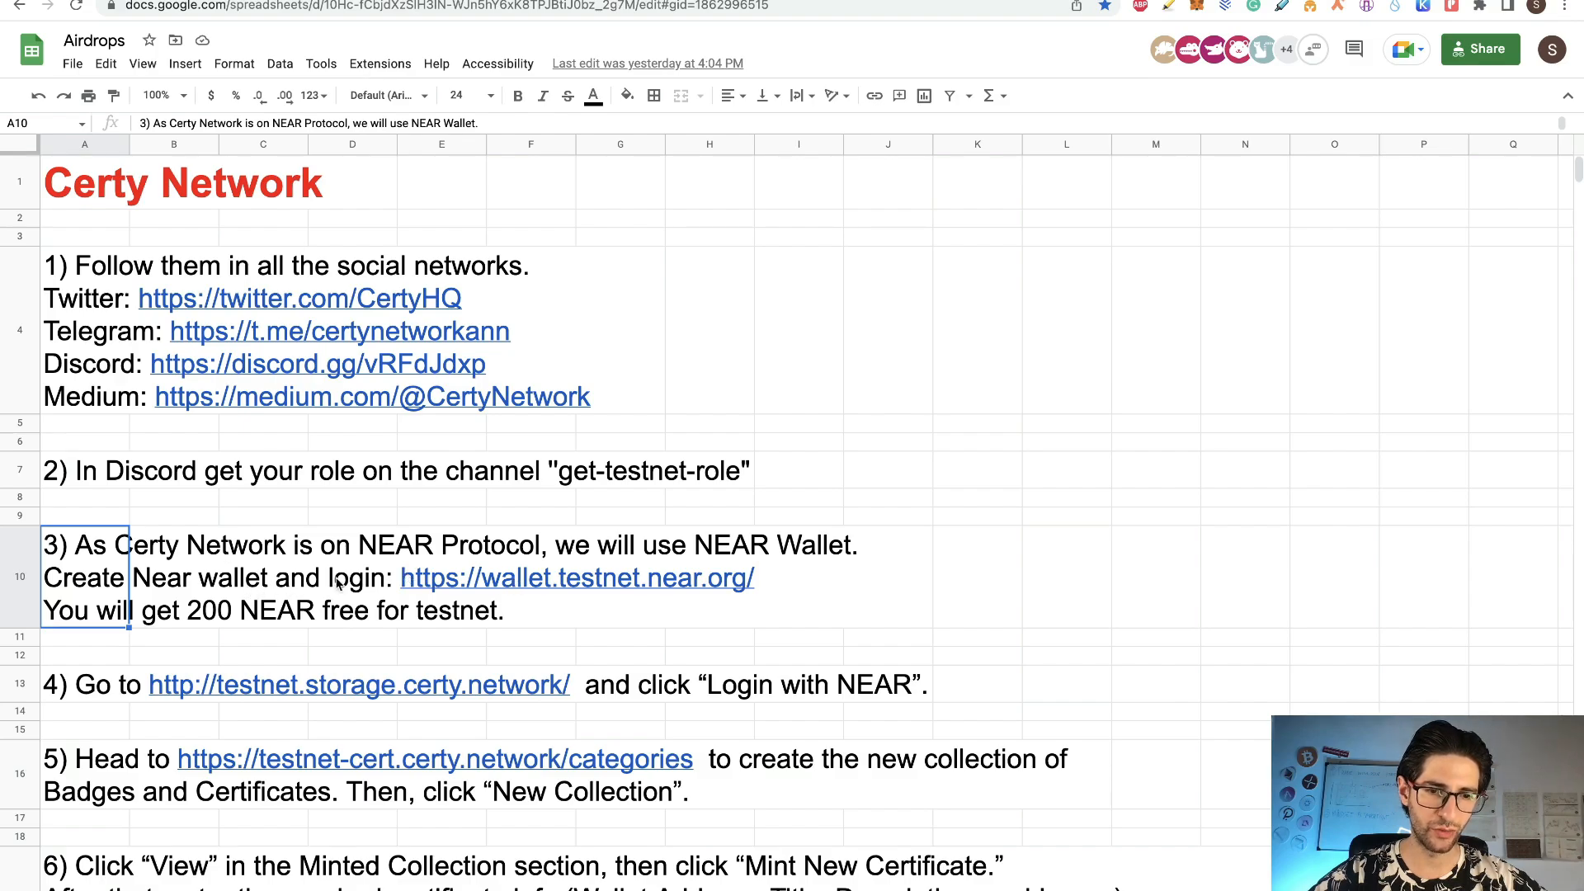
pyautogui.click(489, 1)
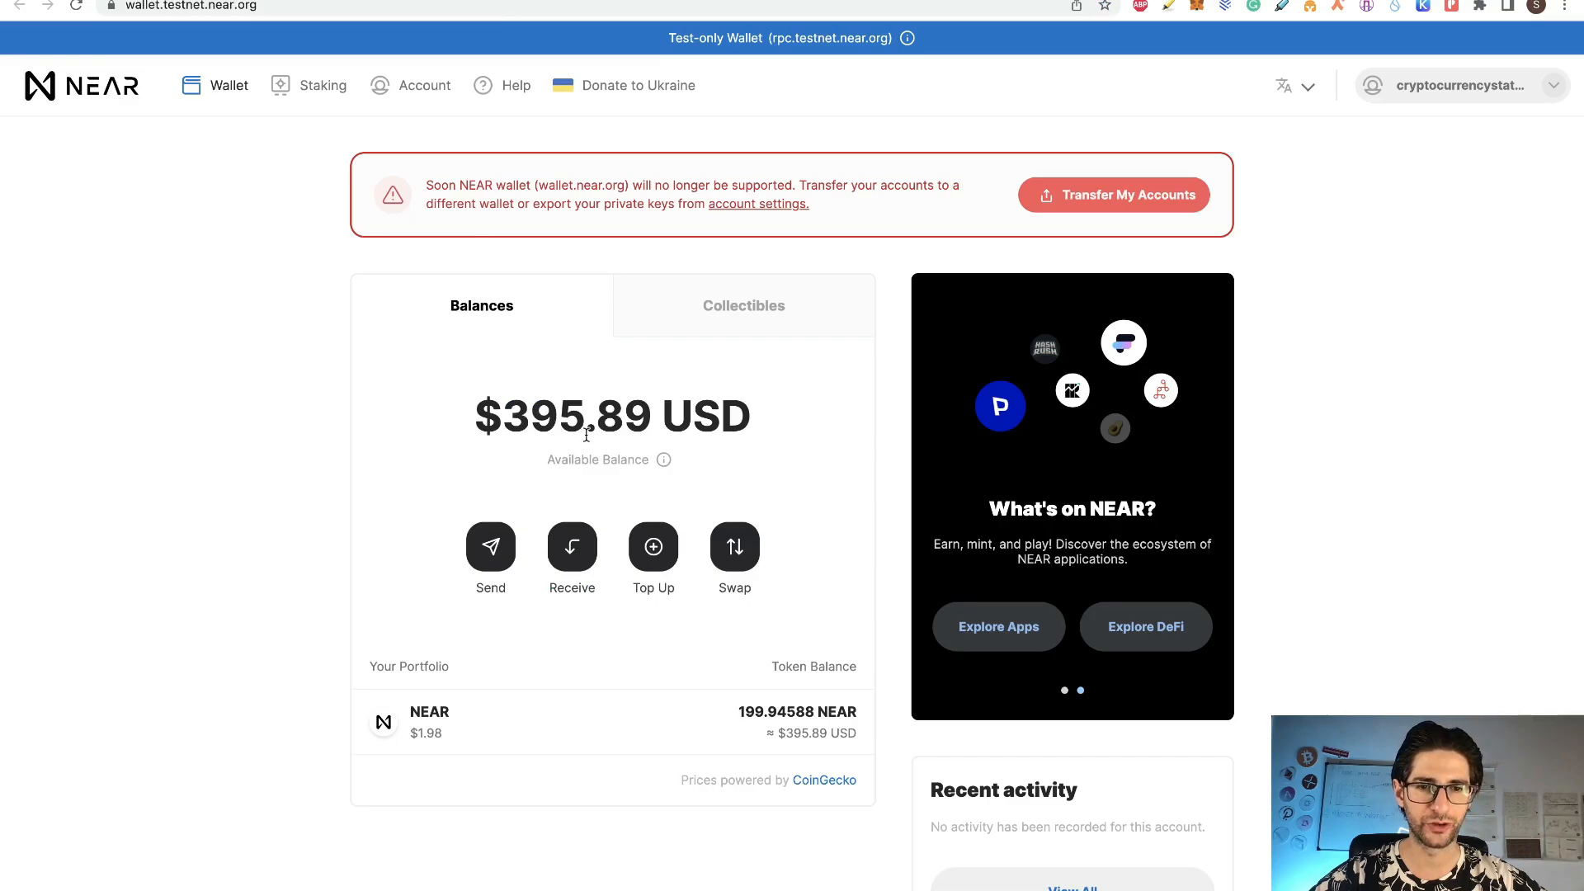
pyautogui.scroll(-1, 798, 500)
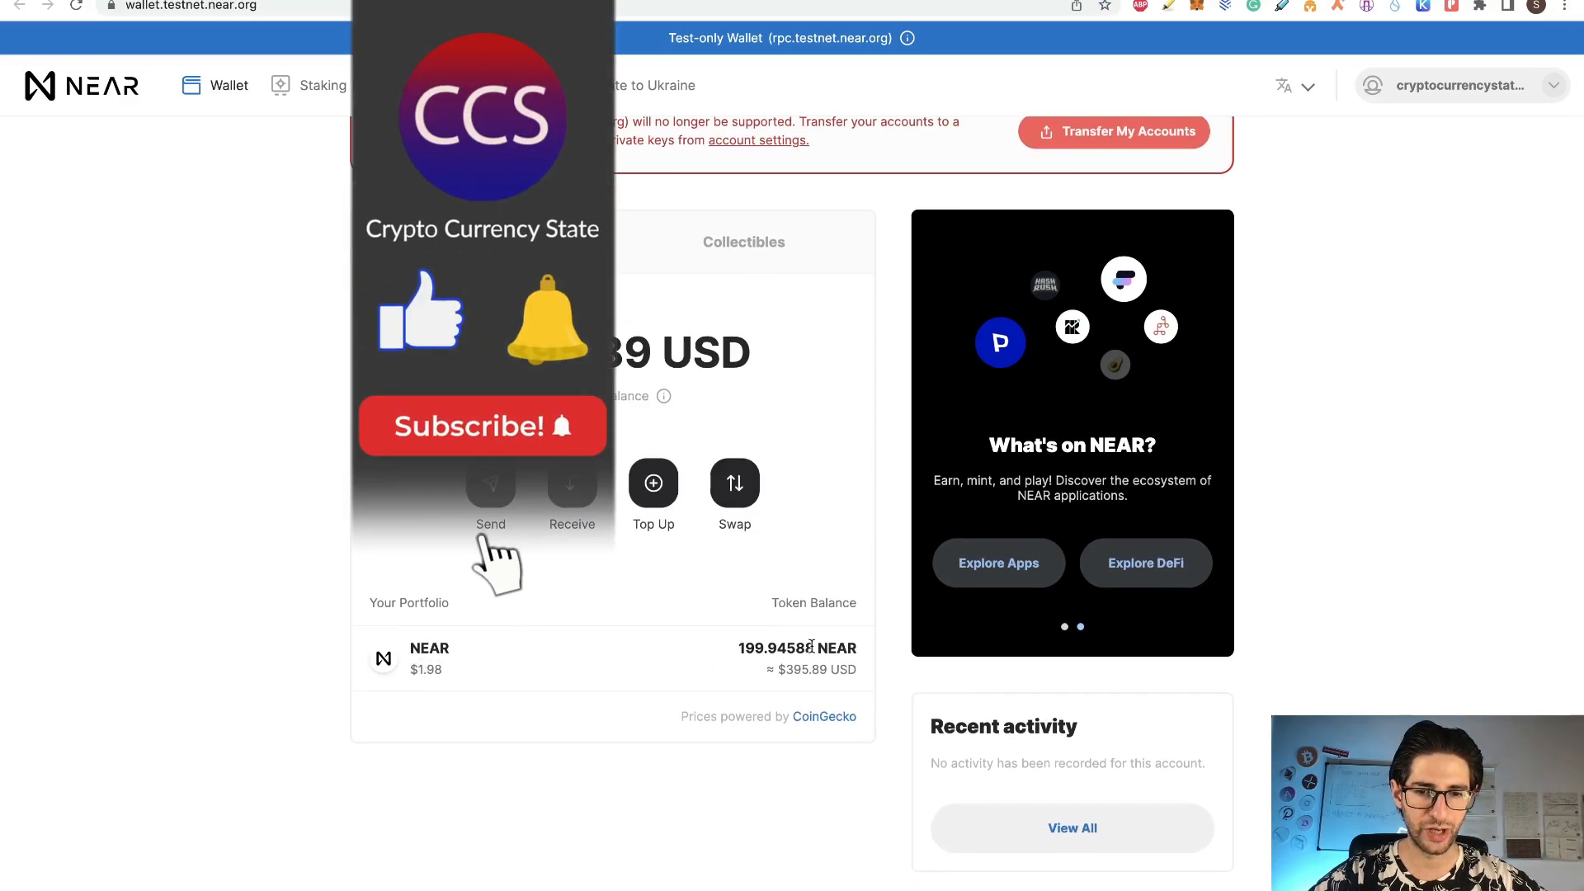
pyautogui.scroll(1, 855, 495)
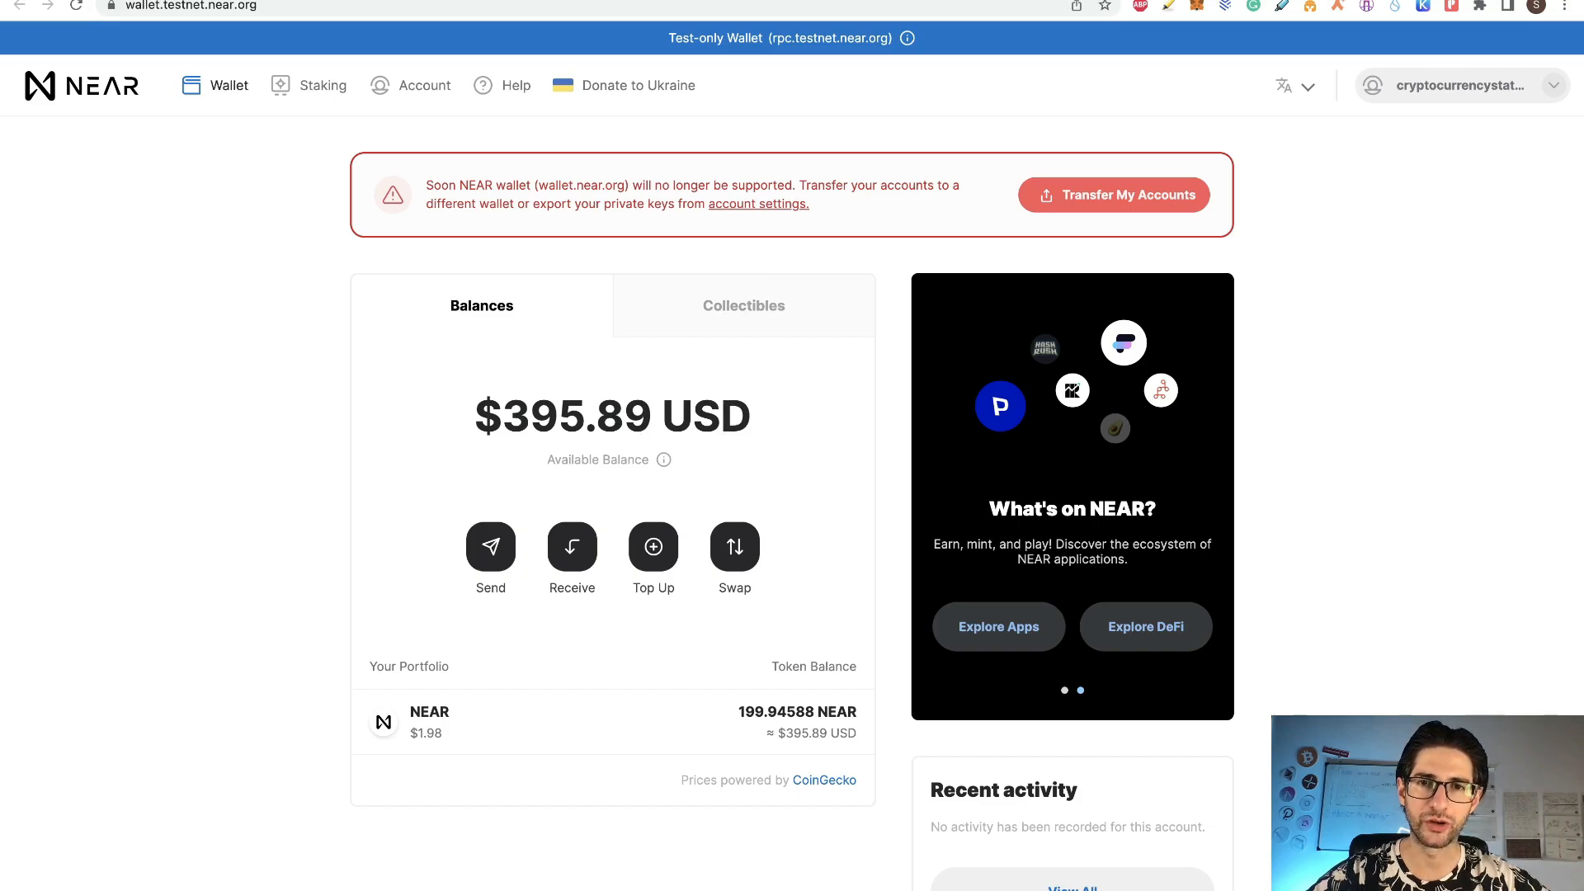
pyautogui.hotkey('ctrl', 'Tab')
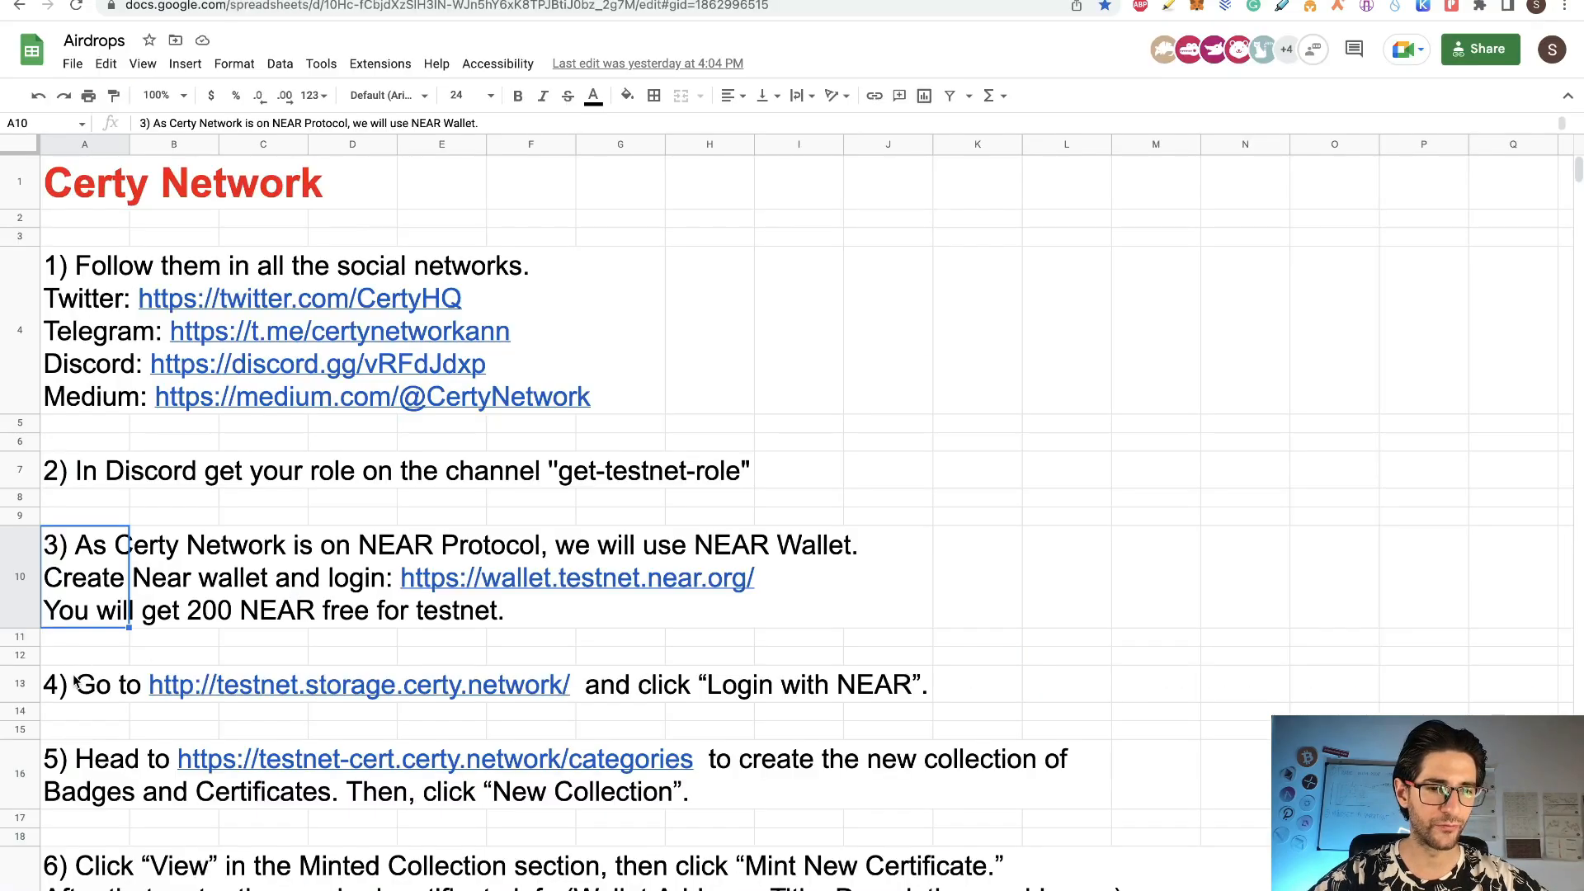
# Step: Follow step 5's link to the empty Certy testnet Minted Collection page
pyautogui.moveTo(72, 686)
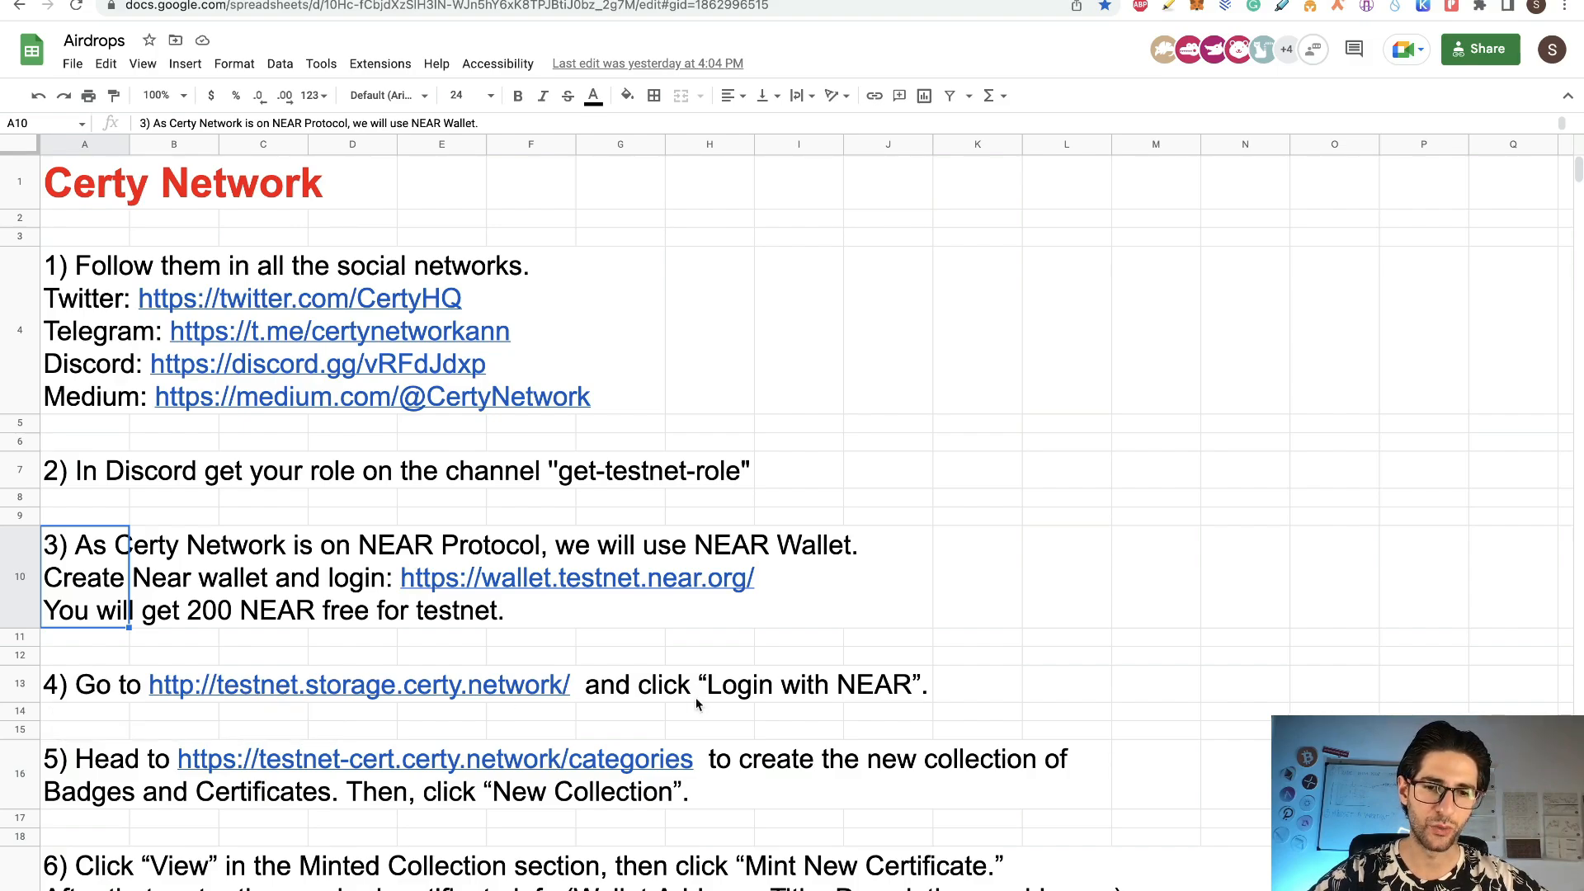
pyautogui.scroll(-2, 330, 668)
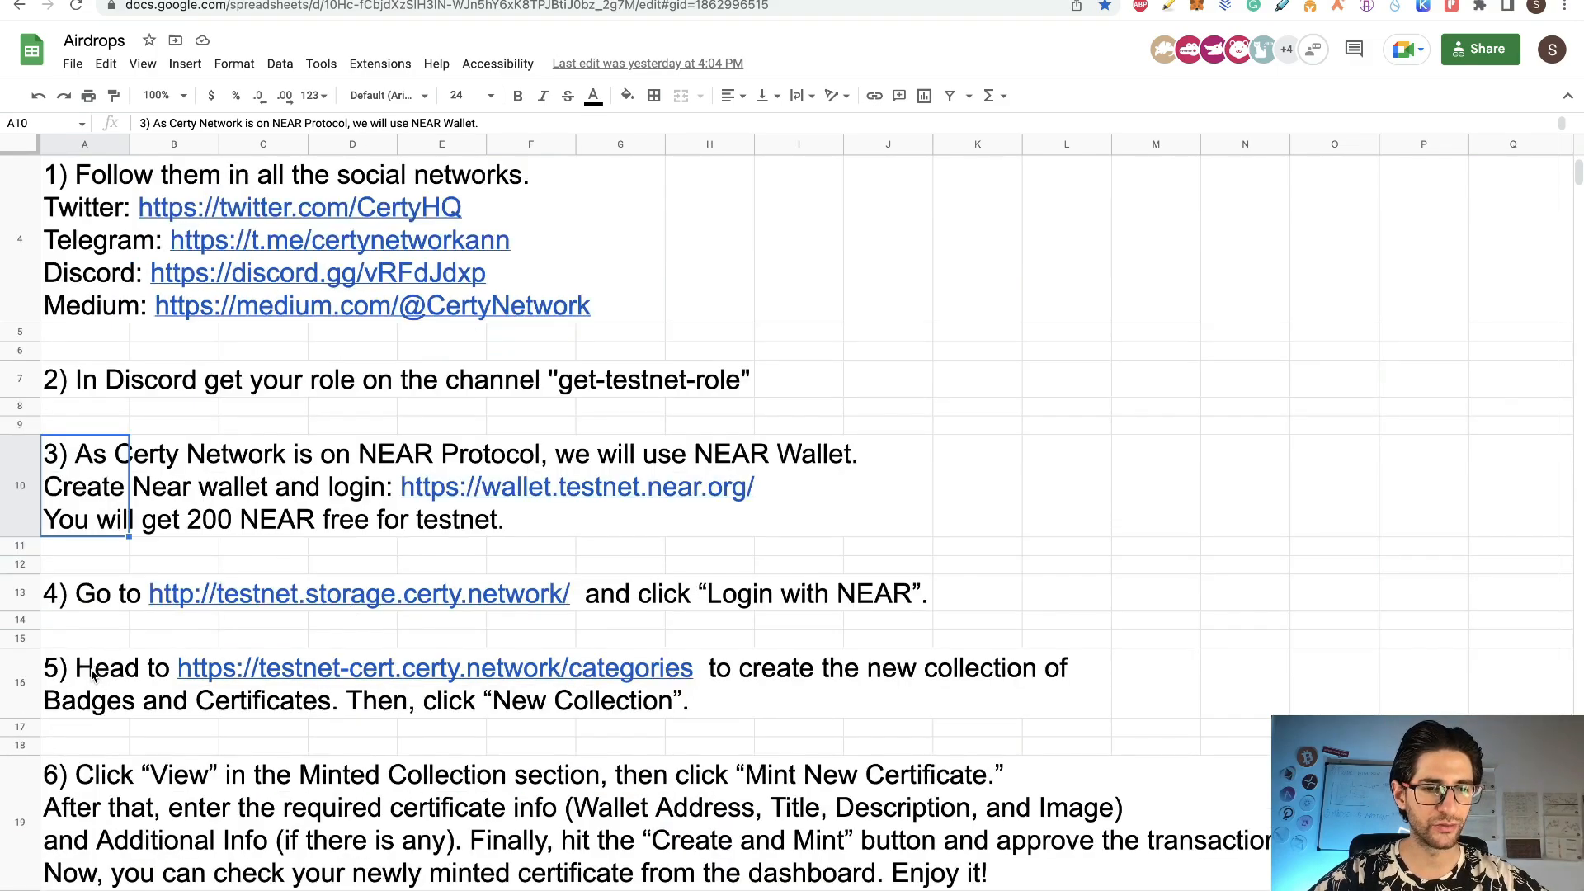
pyautogui.moveTo(99, 664)
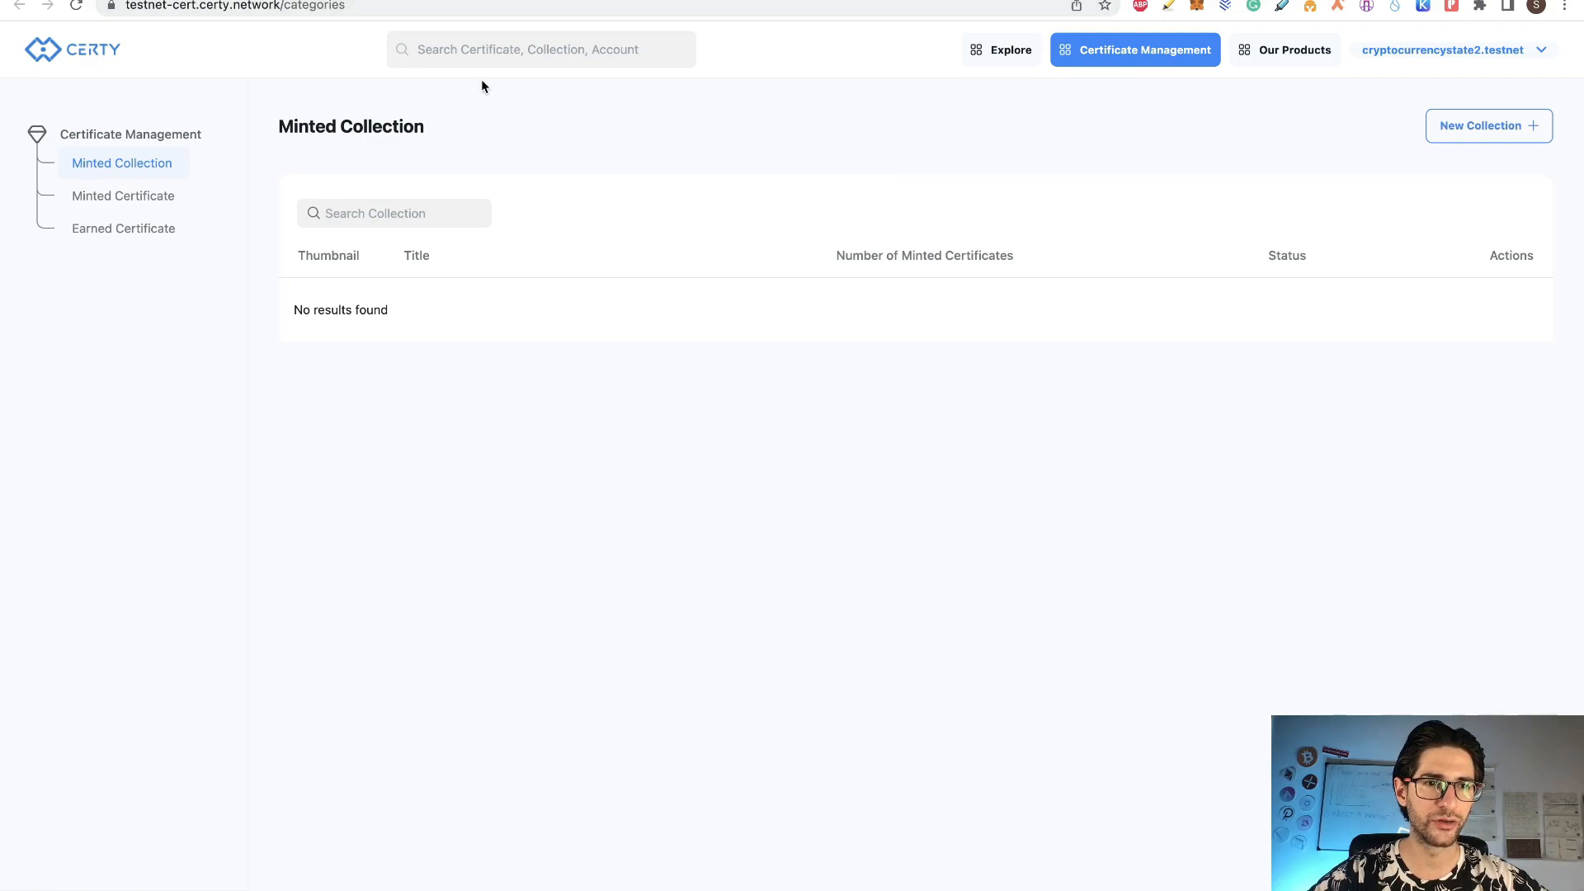
# Step: Start collection 'Crypto Currency State 2' and add a mandatory String field labelled Name
pyautogui.click(1490, 135)
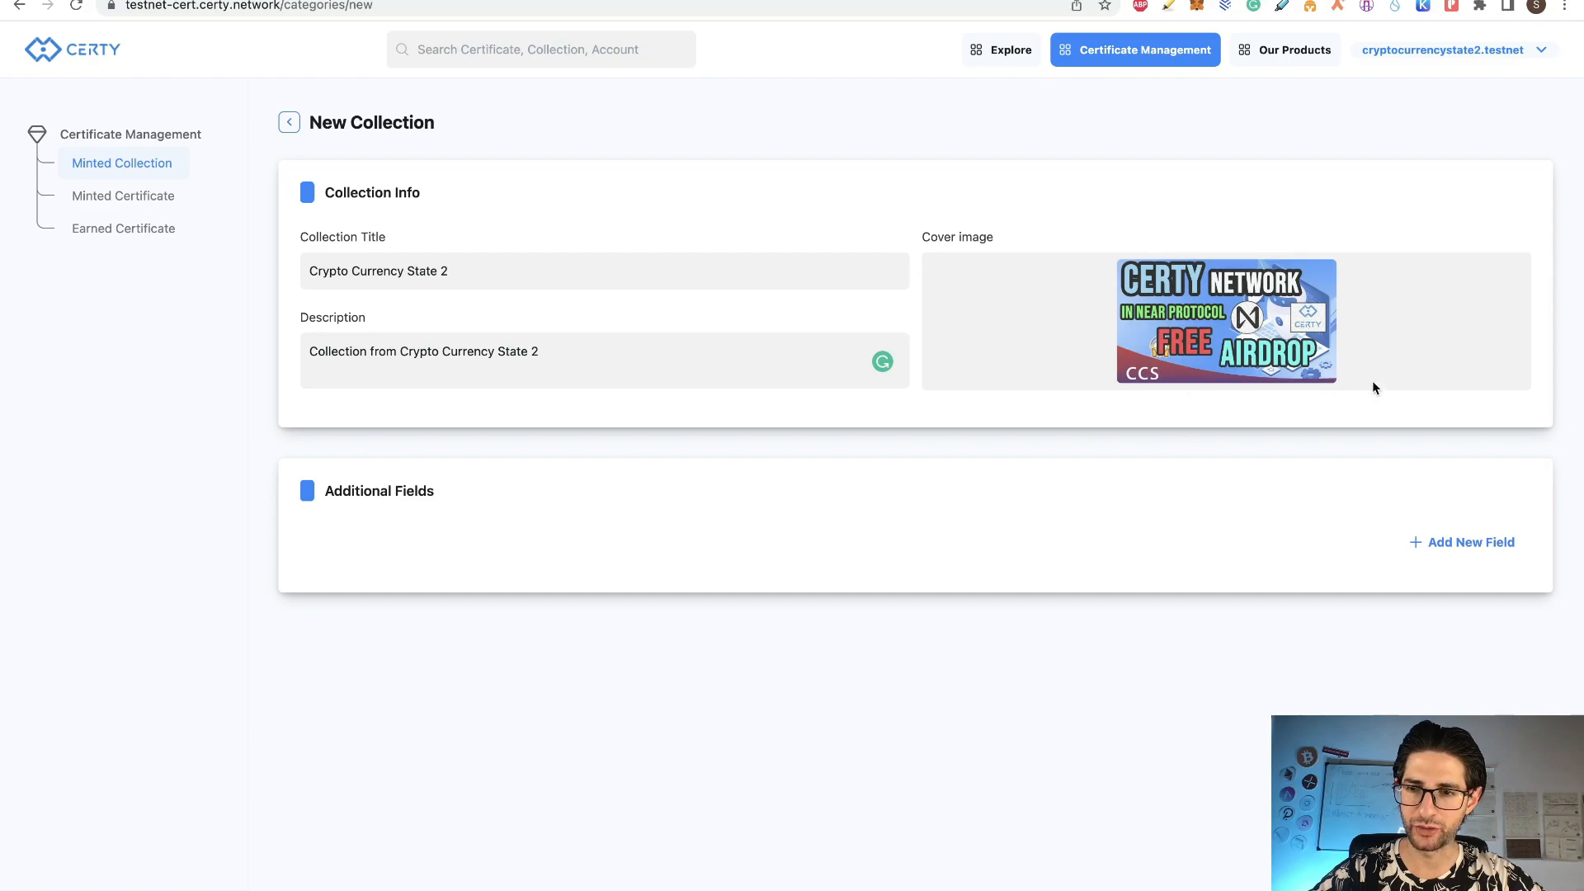
pyautogui.click(1463, 550)
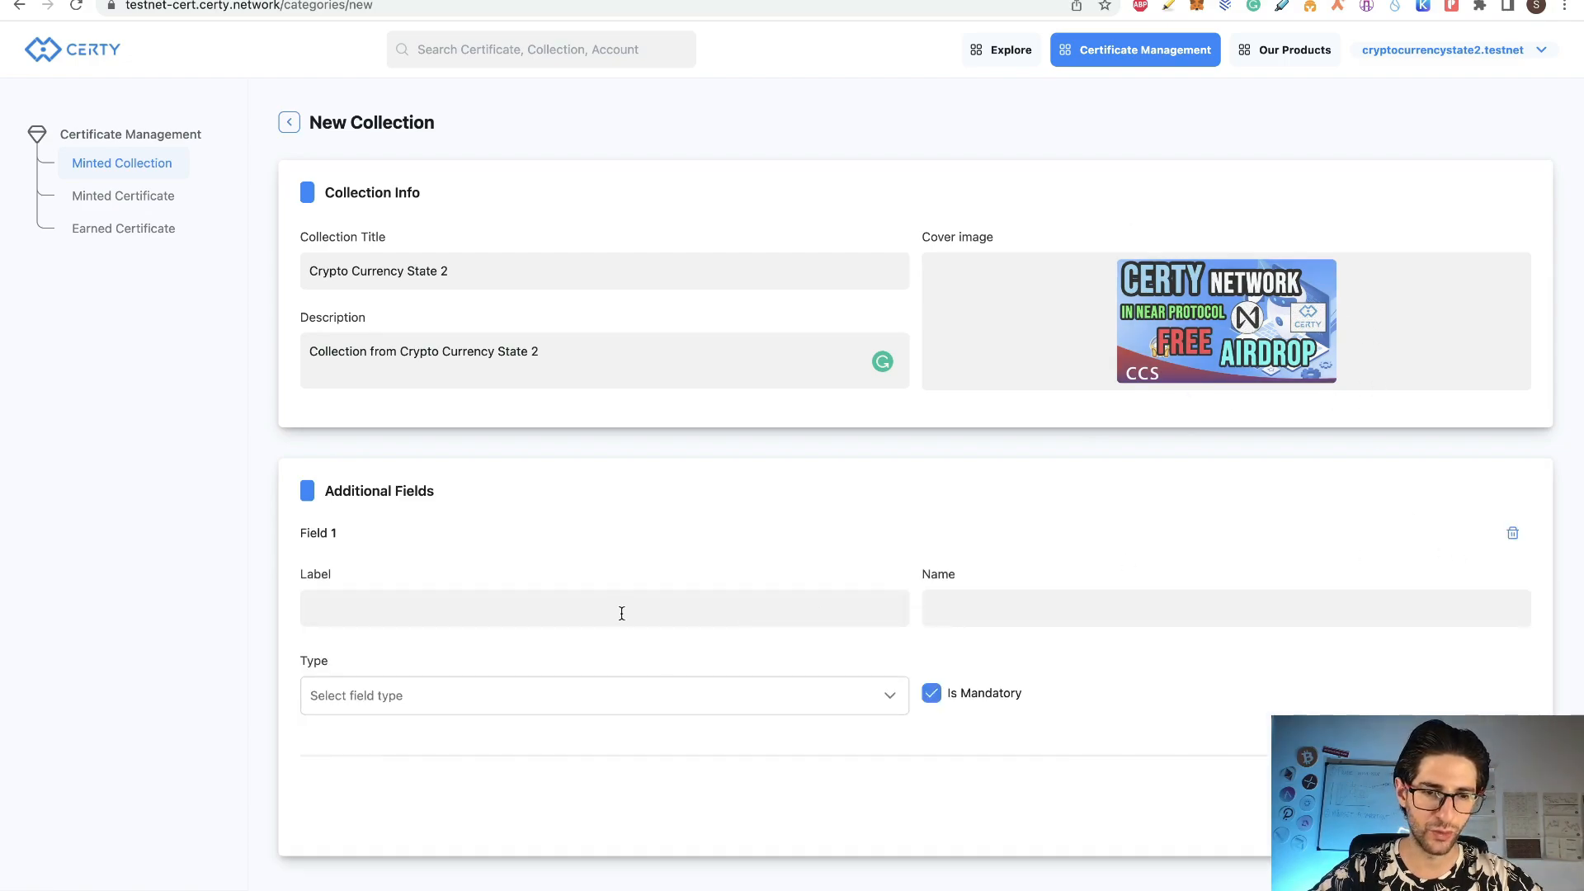
pyautogui.click(622, 613)
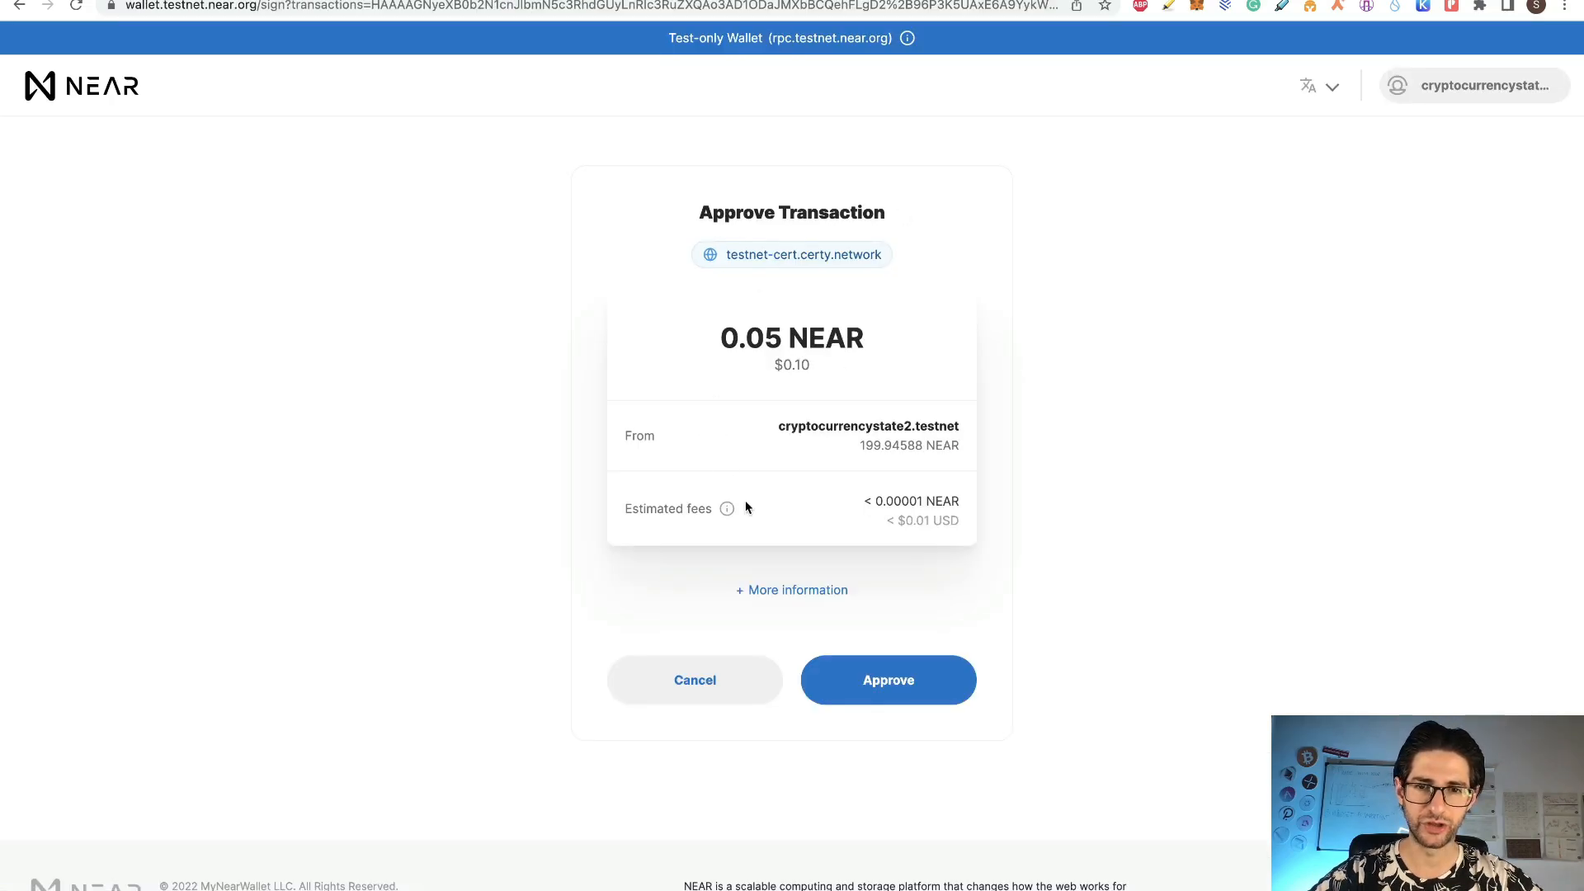
# Step: Approve the 0.05 NEAR collection-creation transaction in NEAR Wallet
pyautogui.click(912, 682)
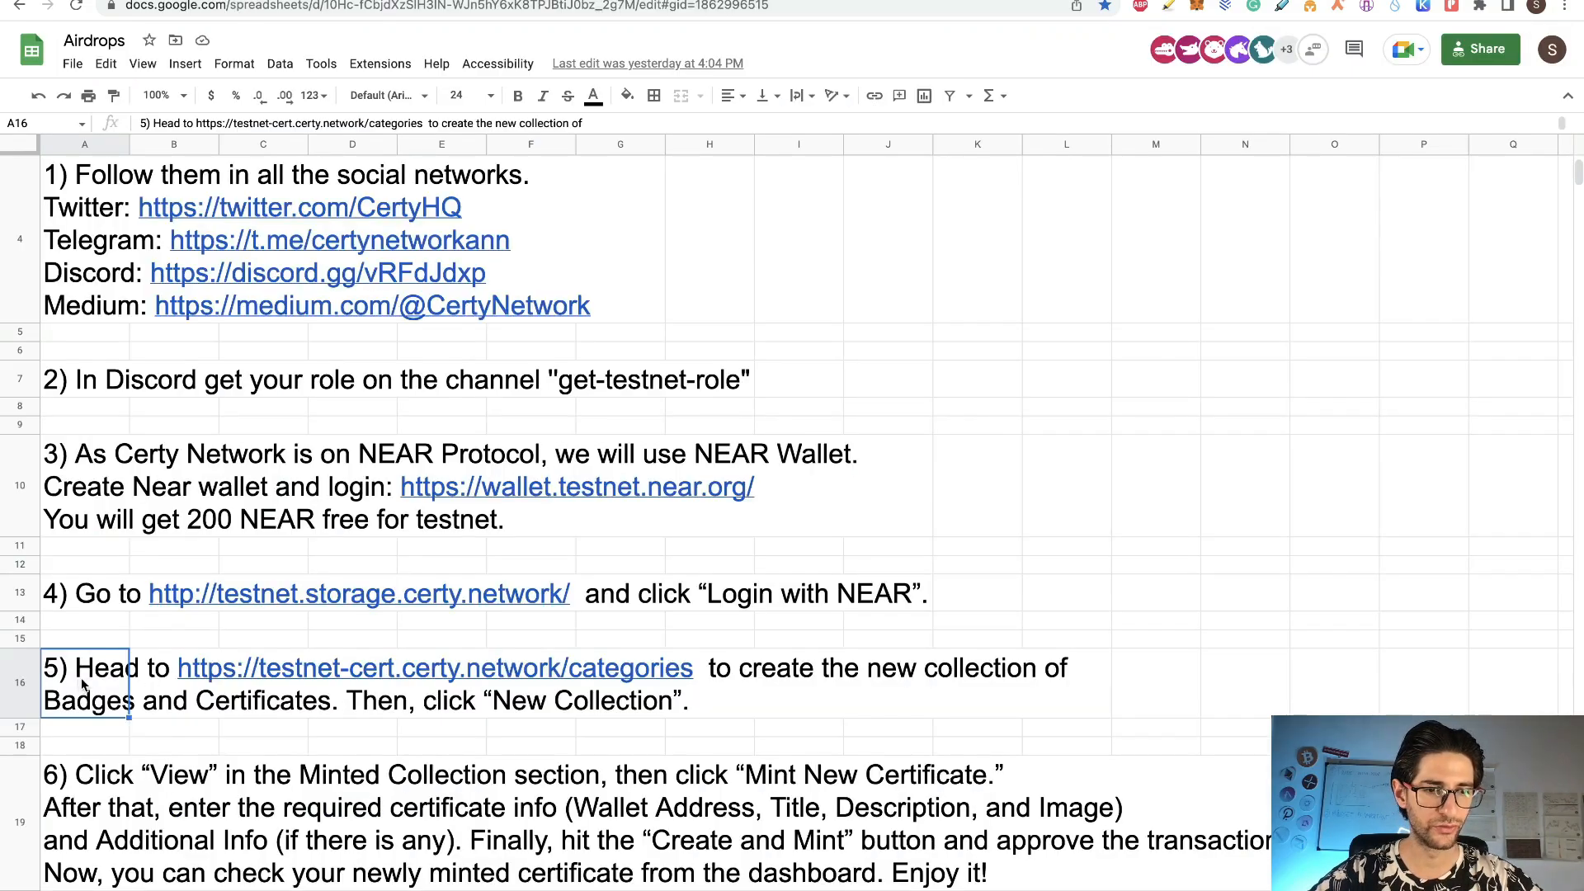
# Step: Read steps 6 and 7 of the Airdrops instructions, then return to the Certy collection list
pyautogui.click(93, 696)
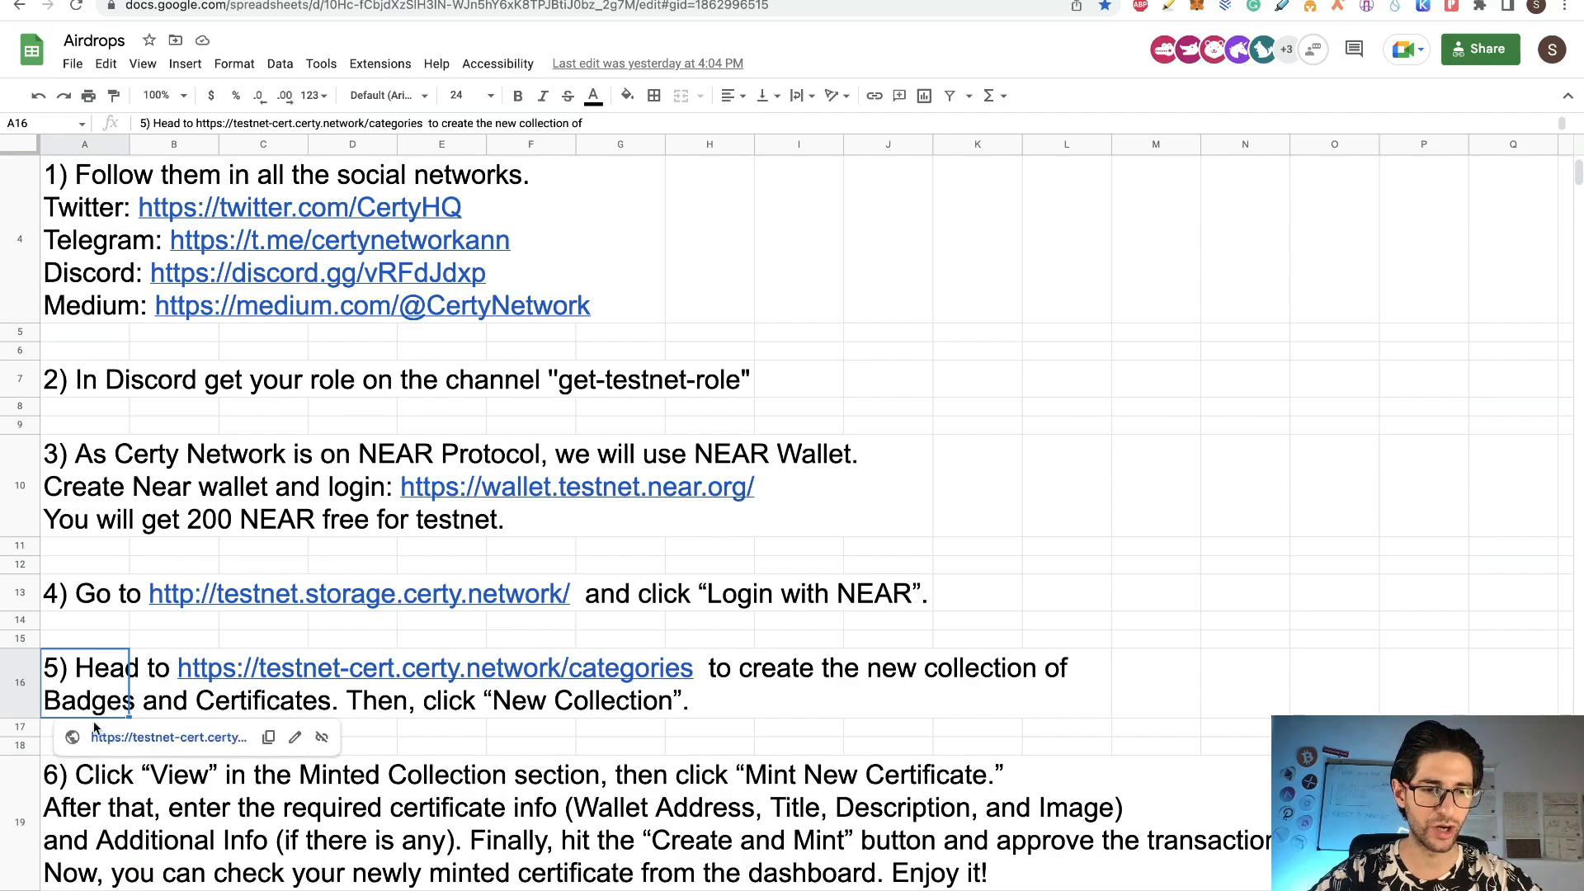
pyautogui.scroll(-4, 608, 653)
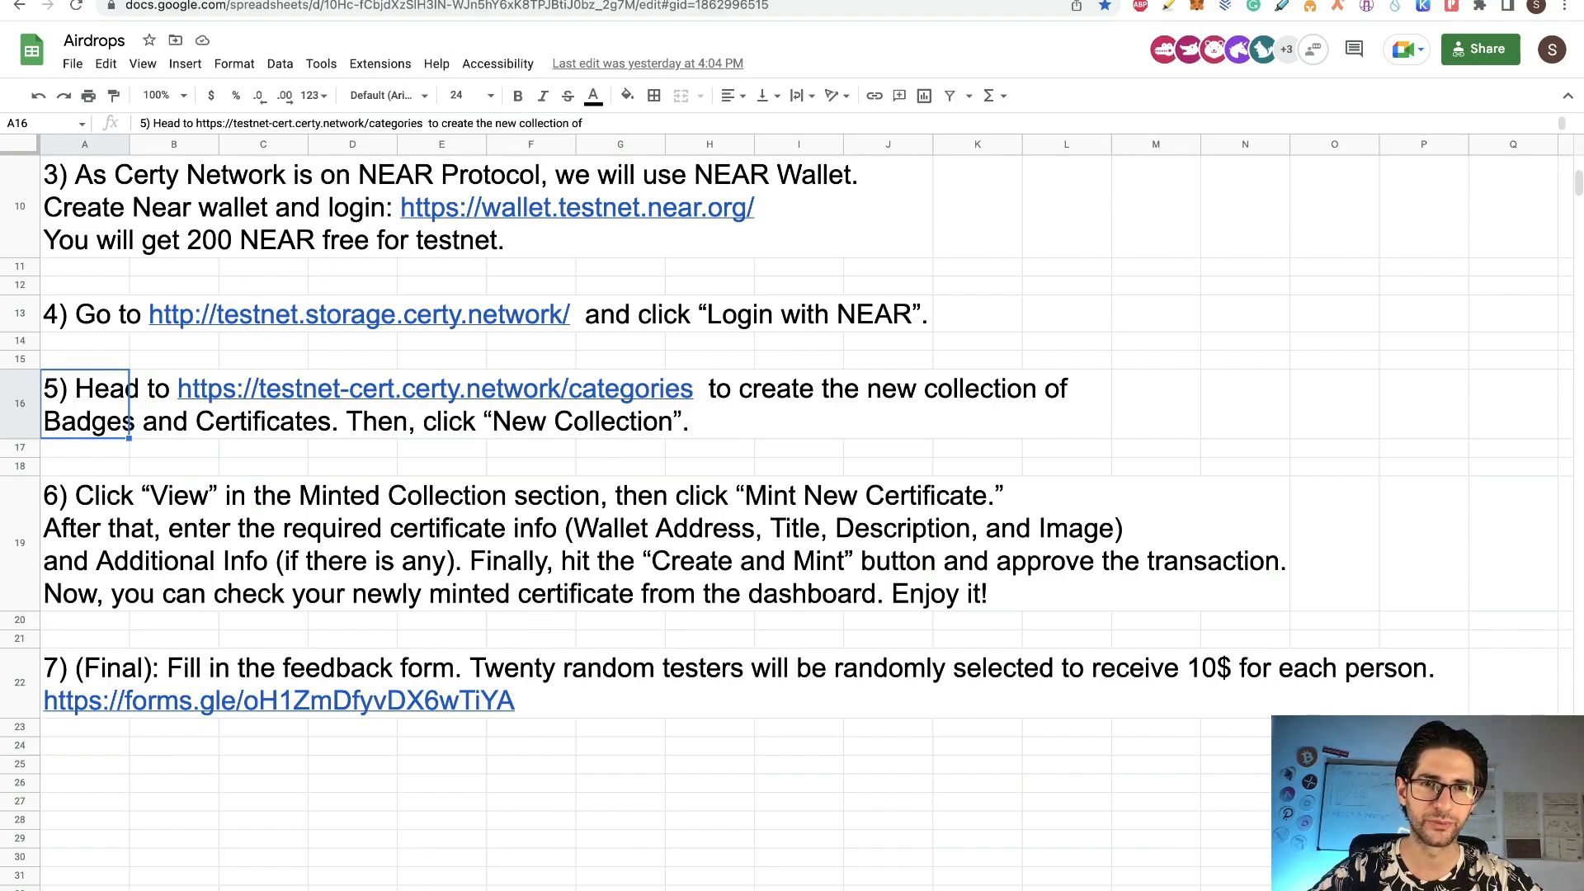
pyautogui.click(627, 1)
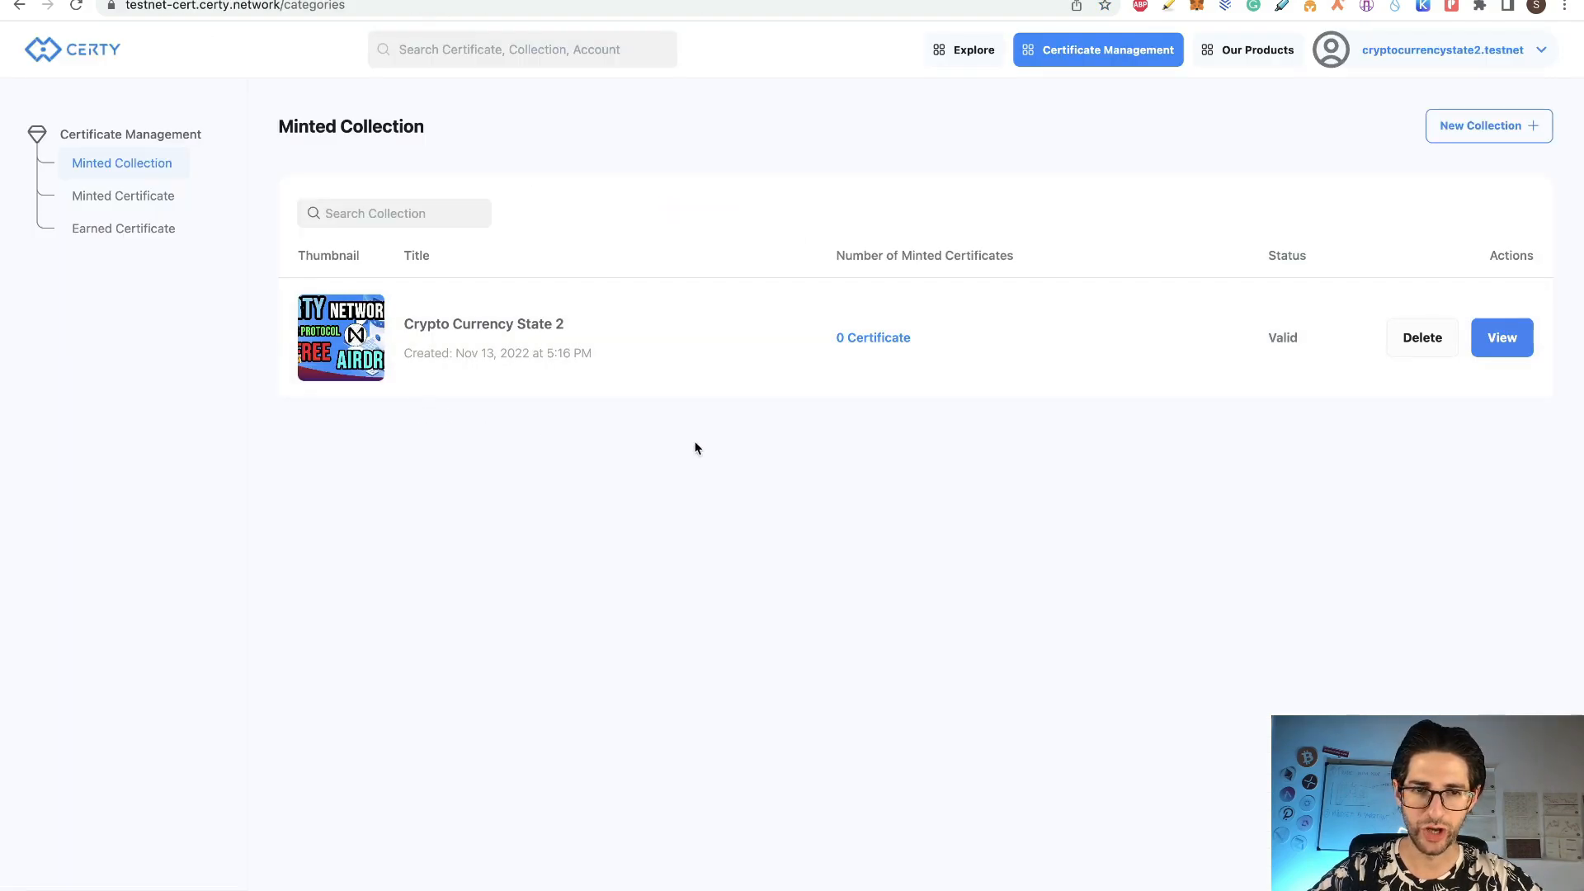
# Step: Start a new certificate in Crypto Currency State 2, entering the corrected recipient wallet ID and a title
pyautogui.click(1498, 341)
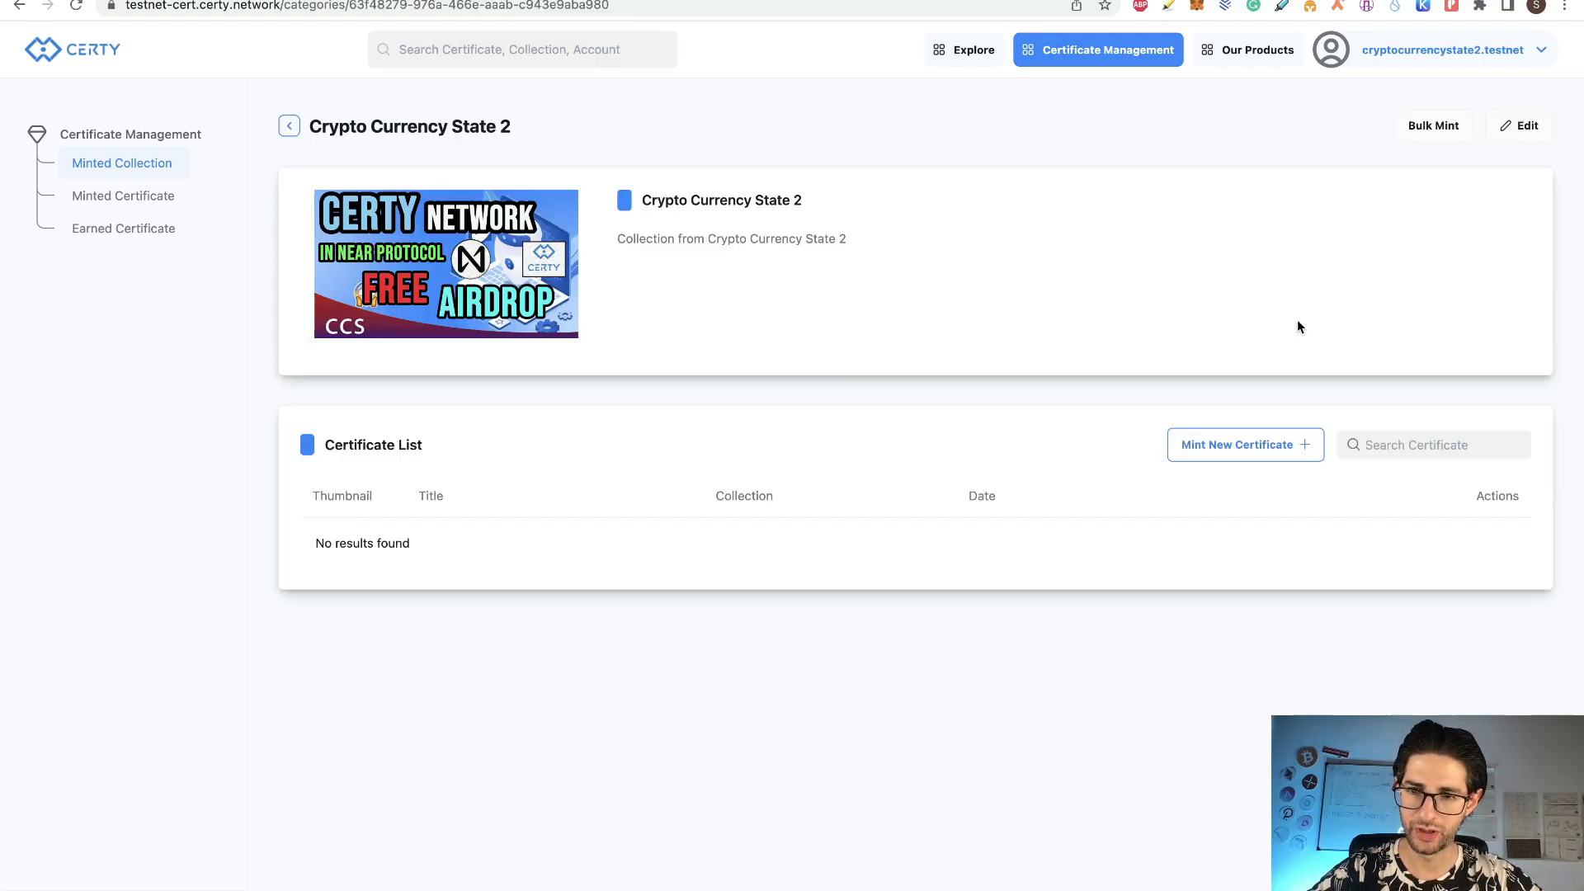
pyautogui.click(1233, 450)
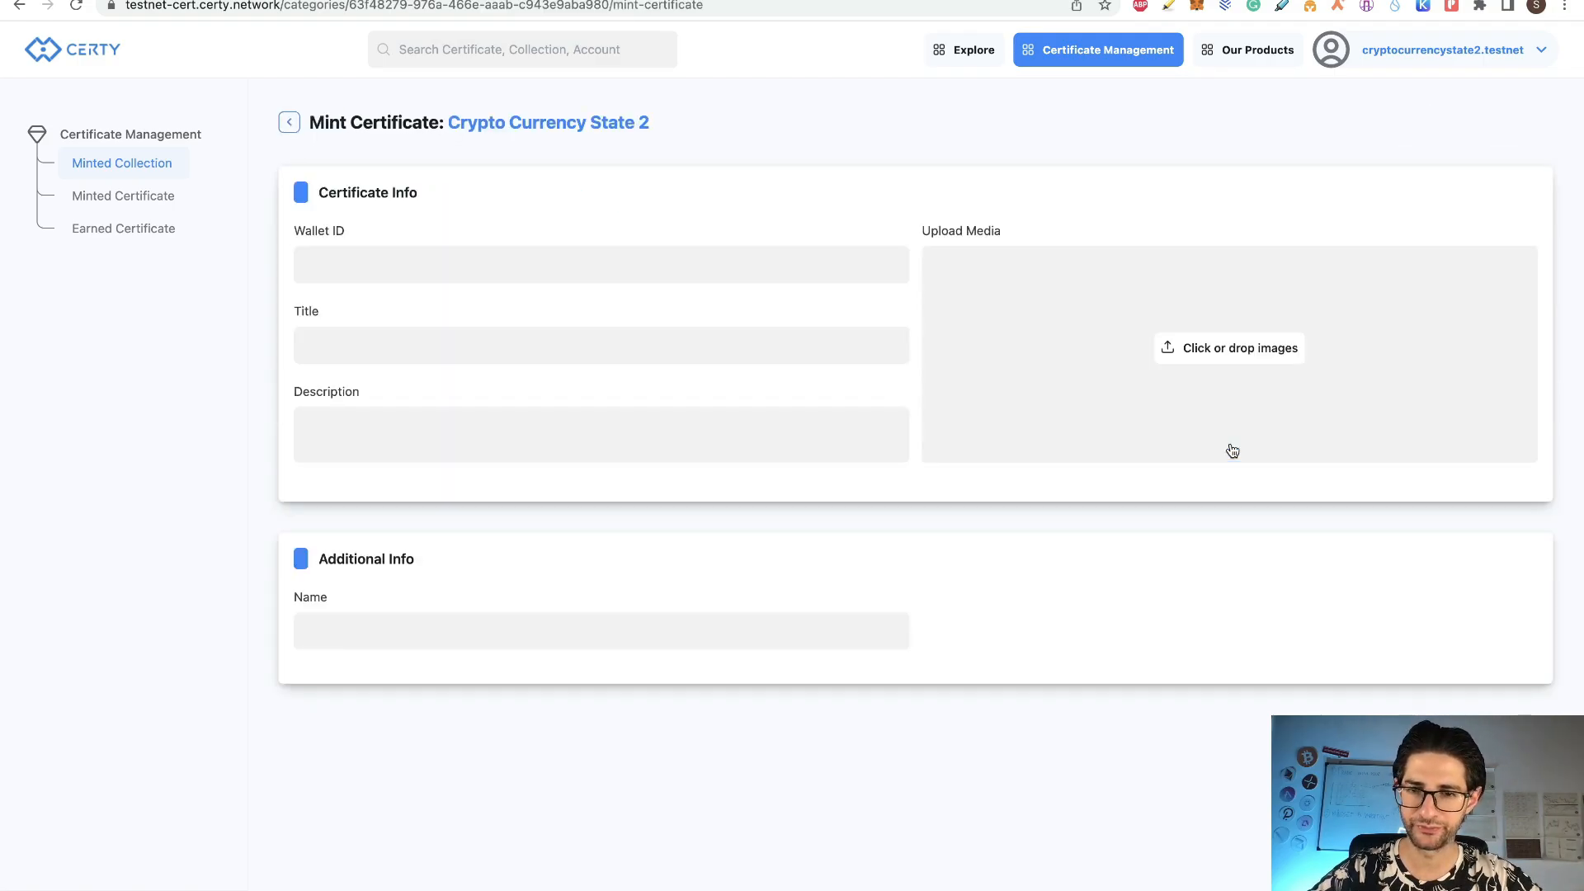
pyautogui.click(711, 267)
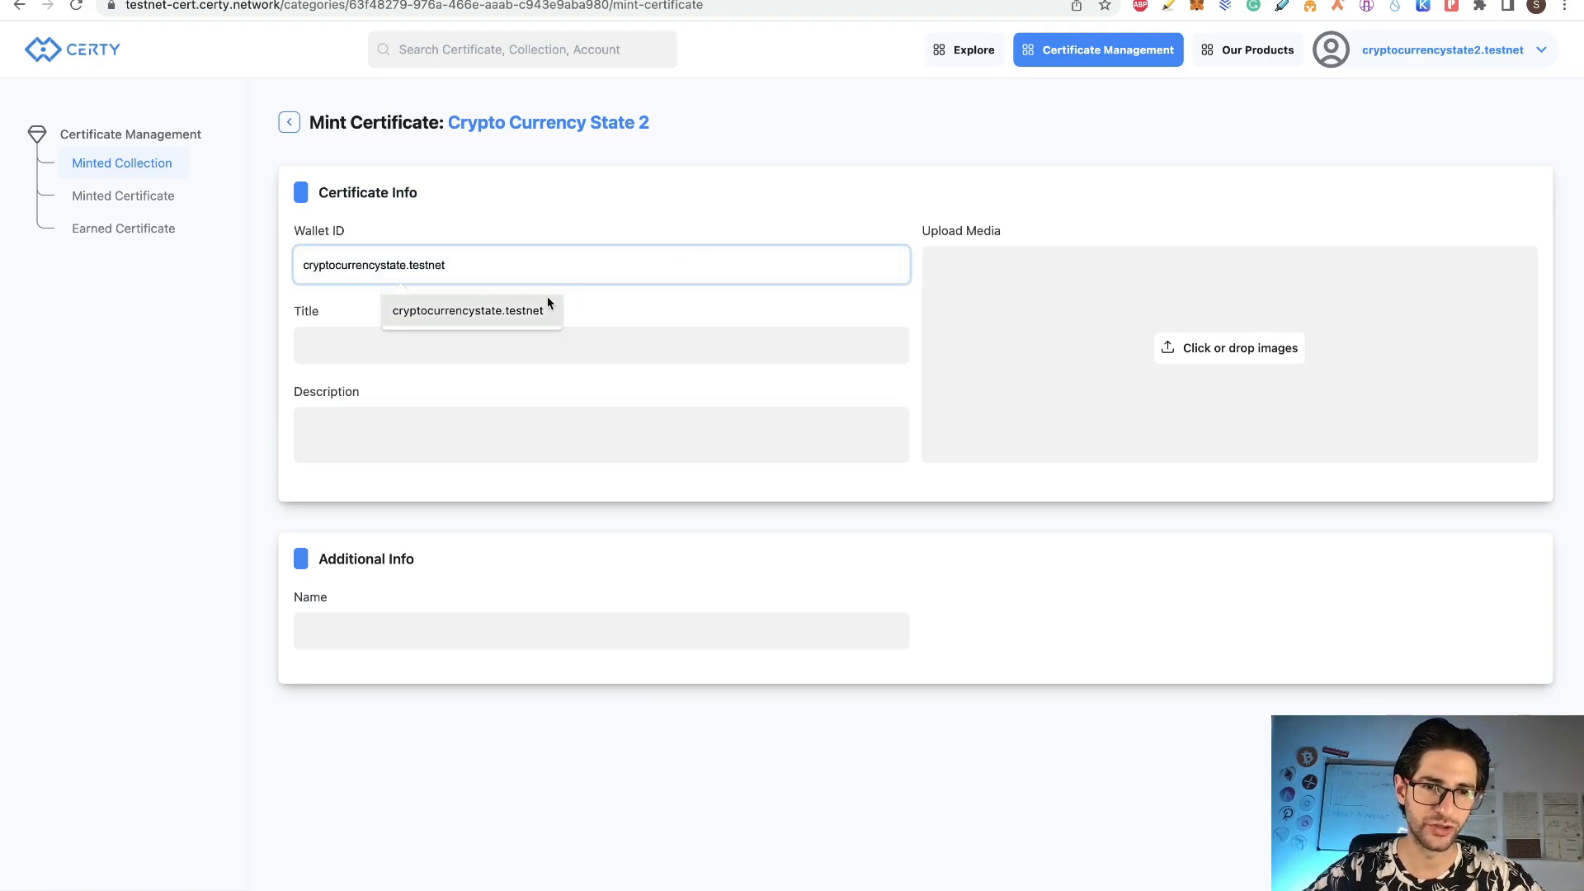
pyautogui.click(495, 308)
pyautogui.click(418, 264)
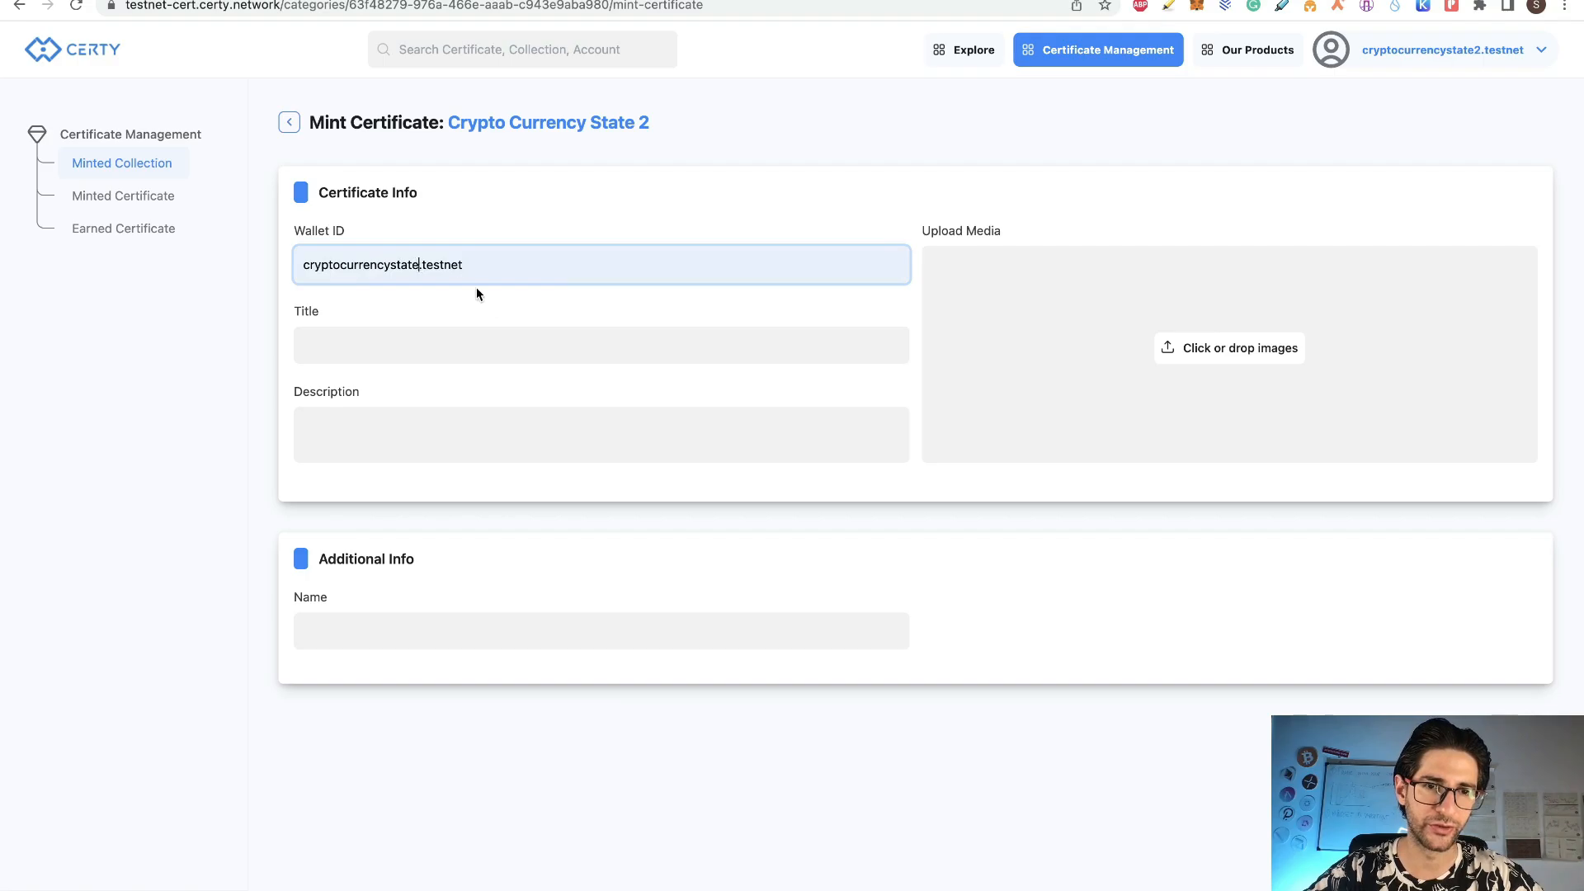
pyautogui.write('2')
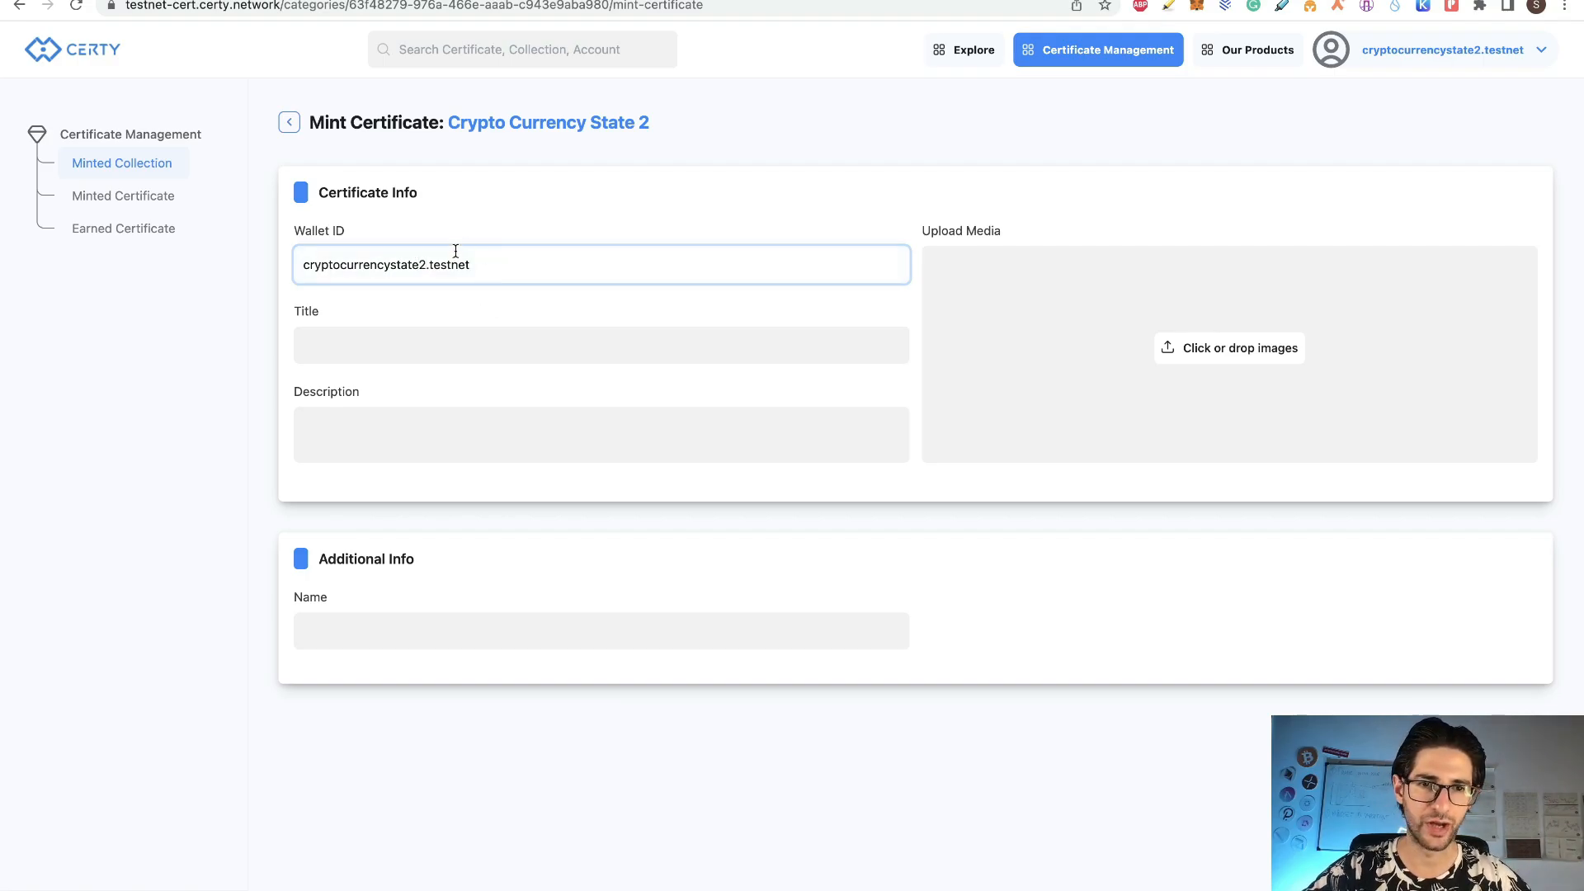
pyautogui.click(557, 338)
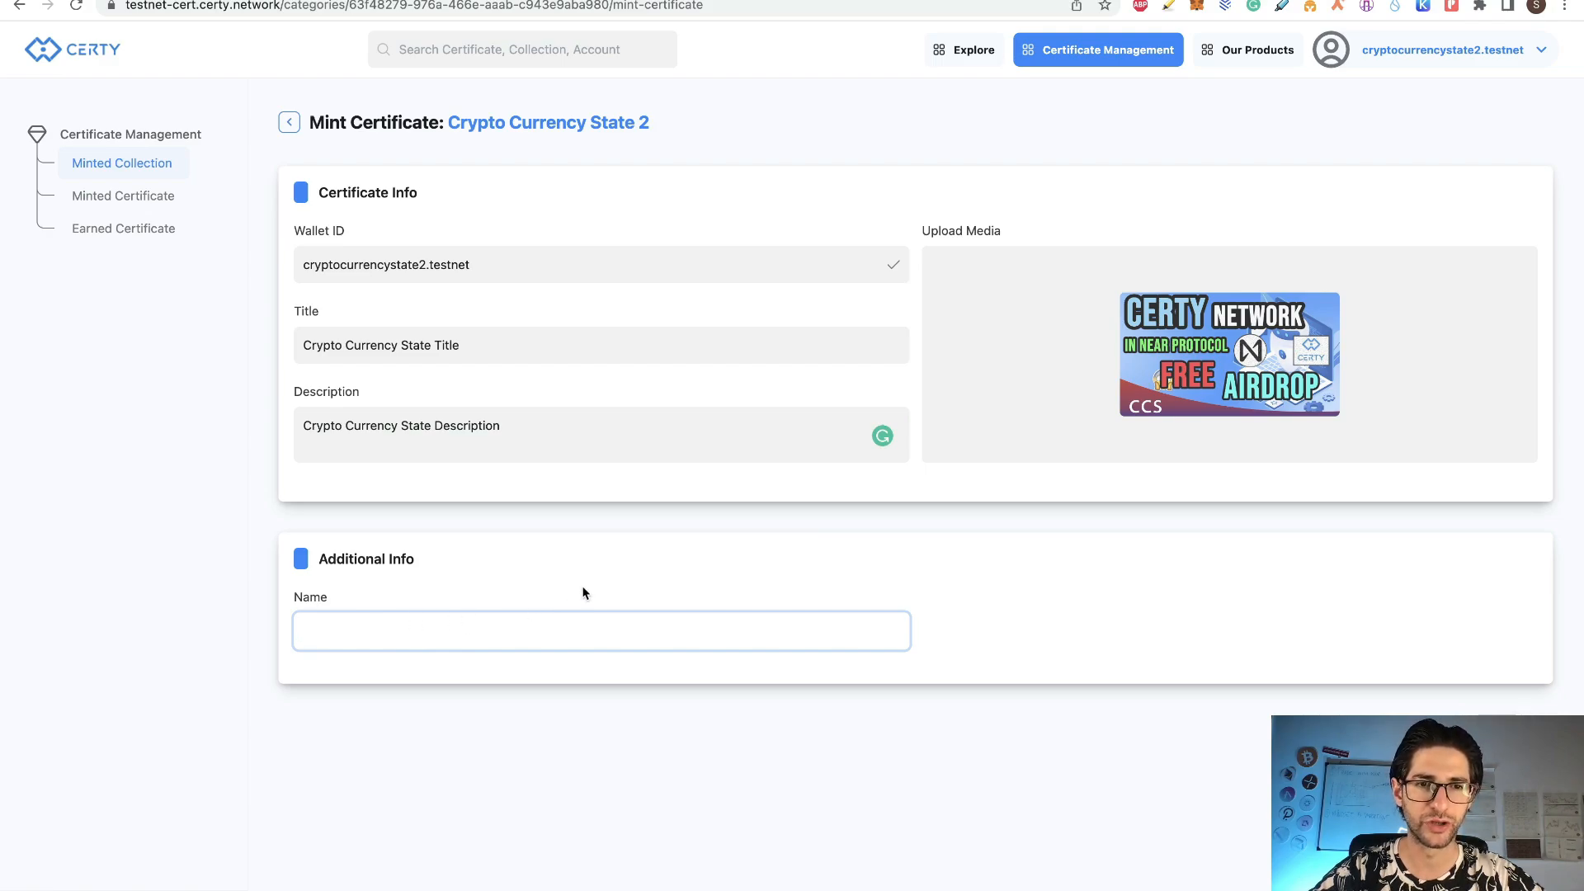
pyautogui.write('Santiago')
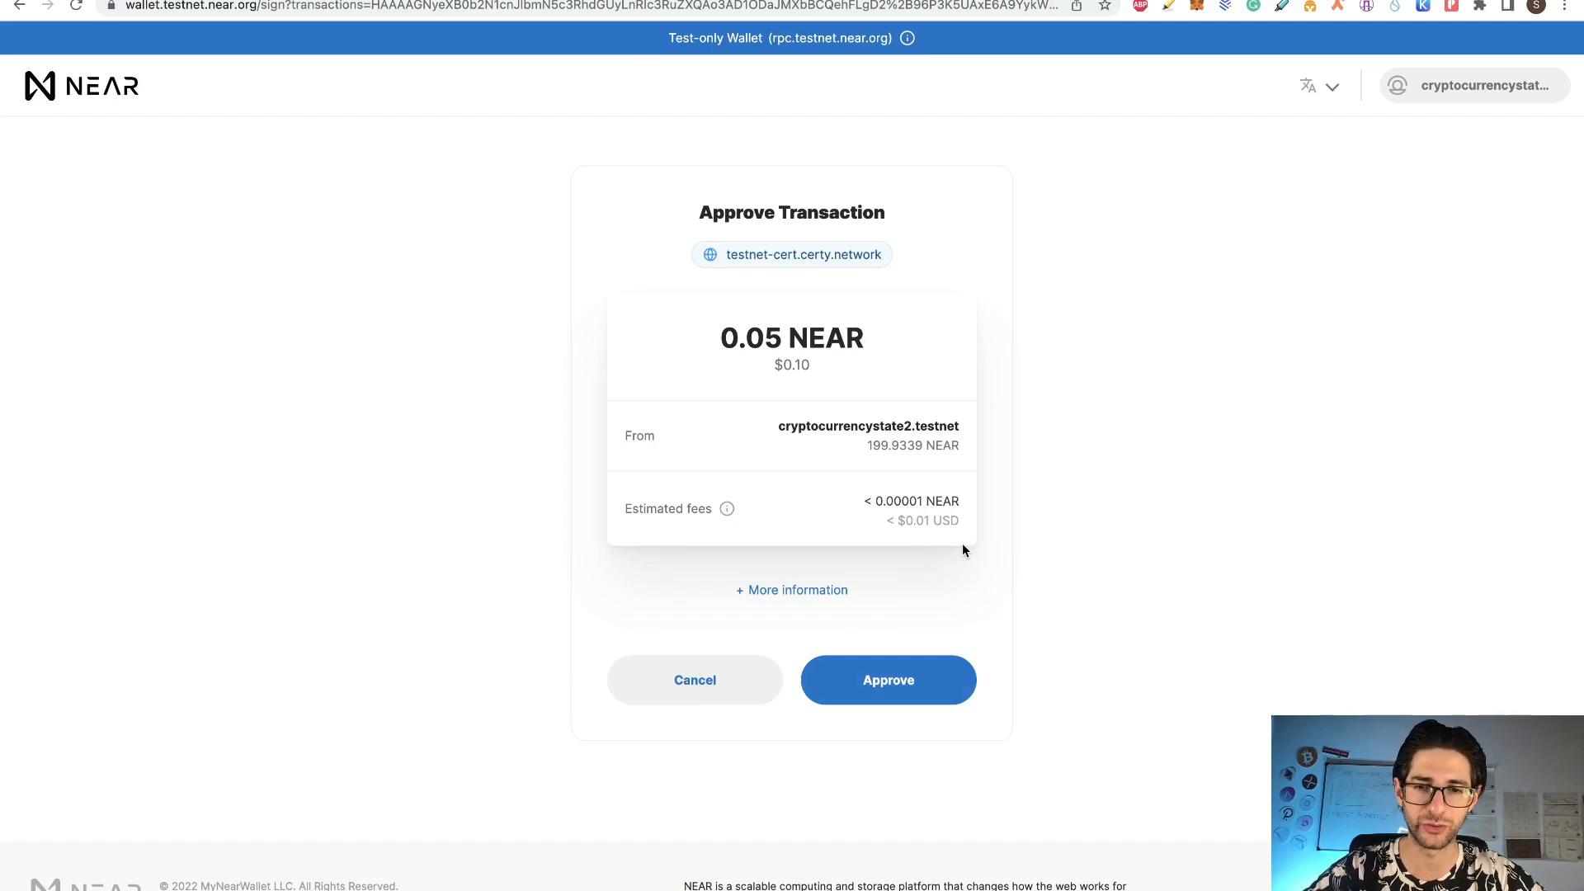
# Step: Approve the 0.05 NEAR minting transaction in NEAR Wallet
pyautogui.click(896, 683)
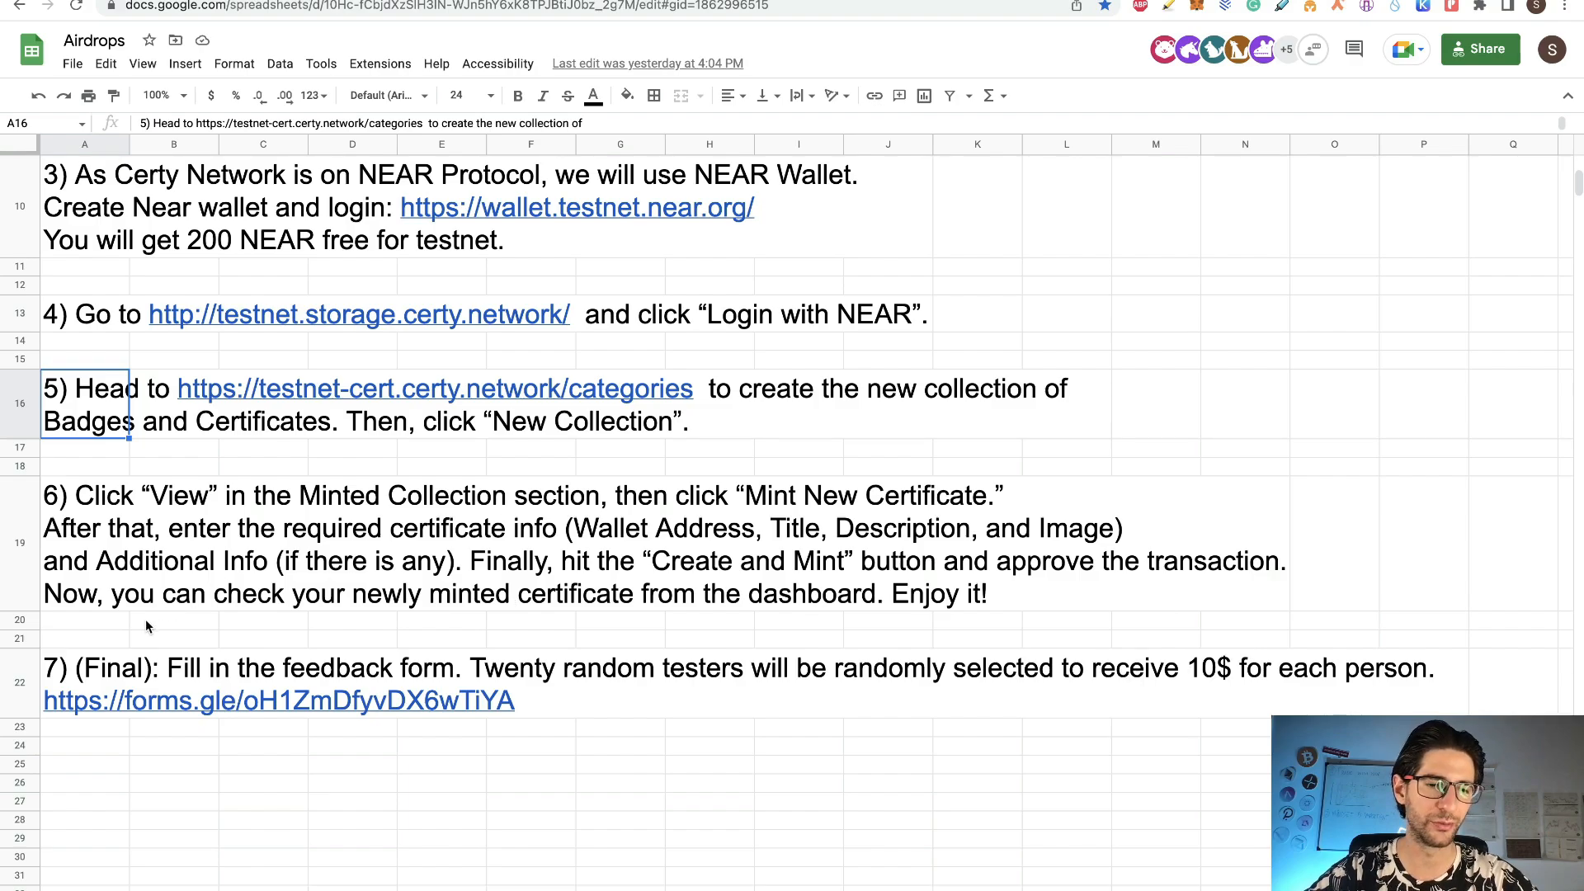
# Step: Follow the forms.gle feedback link in cell A22
pyautogui.click(84, 665)
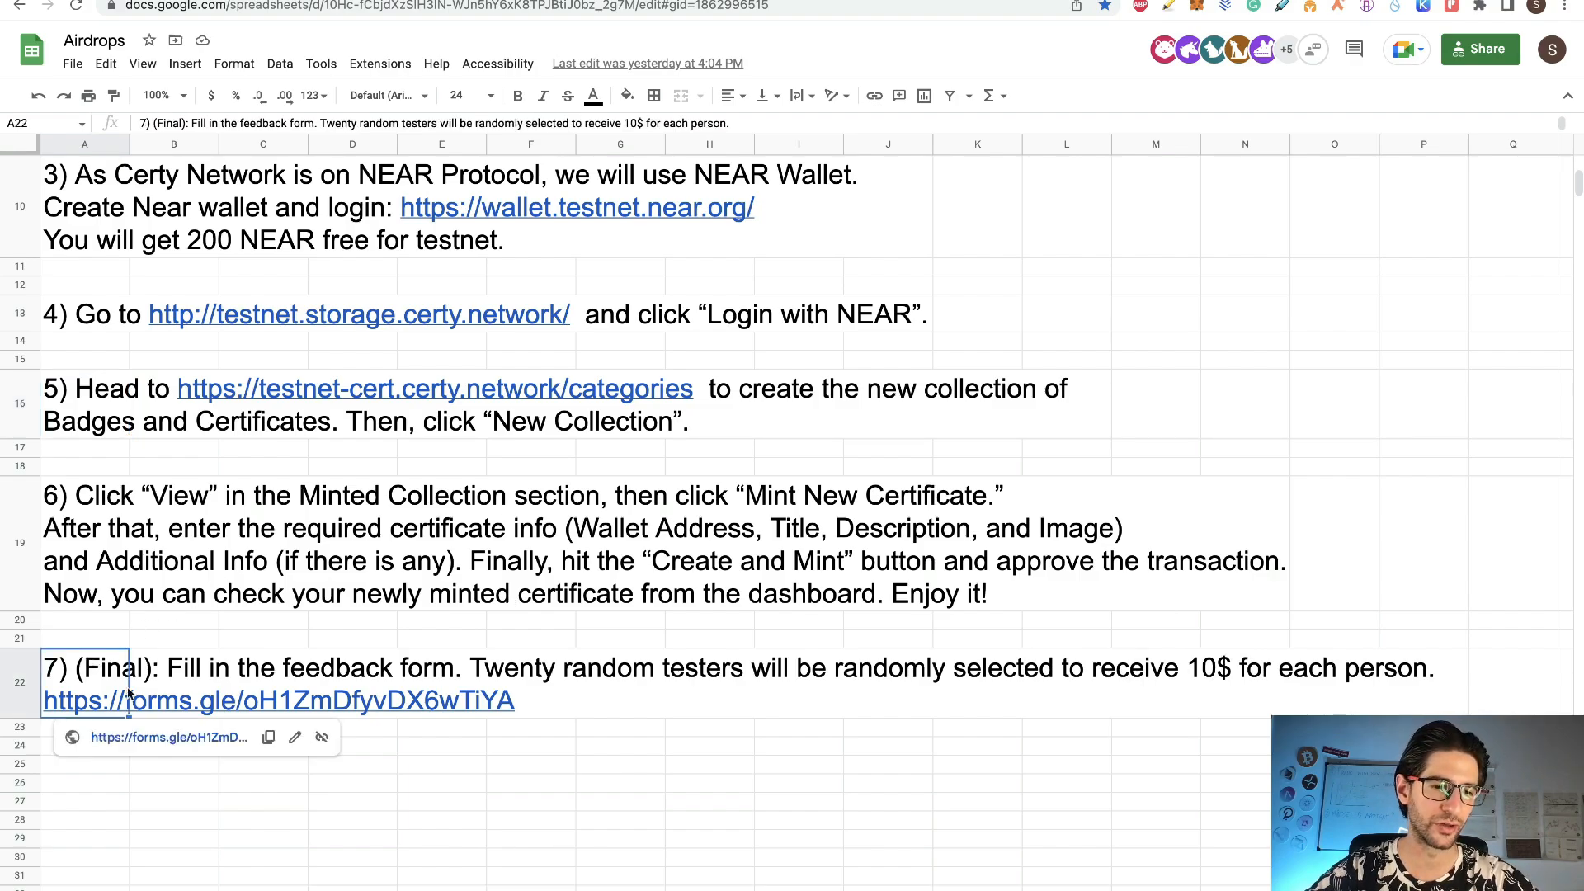
pyautogui.click(197, 738)
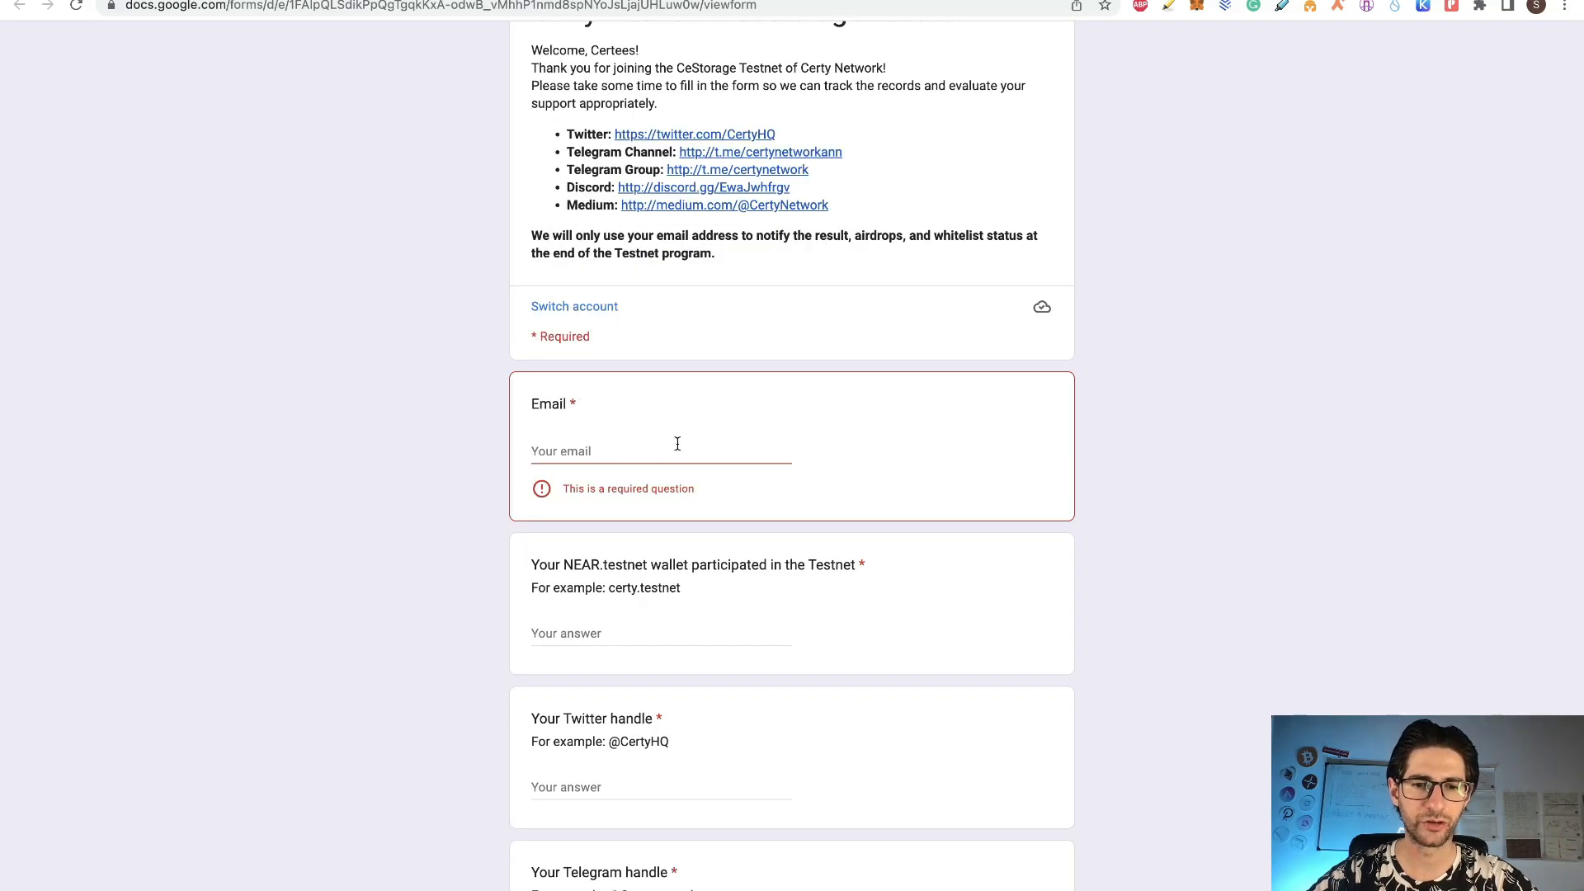
# Step: Answer the NEAR testnet wallet question in the CeStorage feedback form
pyautogui.click(915, 596)
pyautogui.scroll(-2, 914, 595)
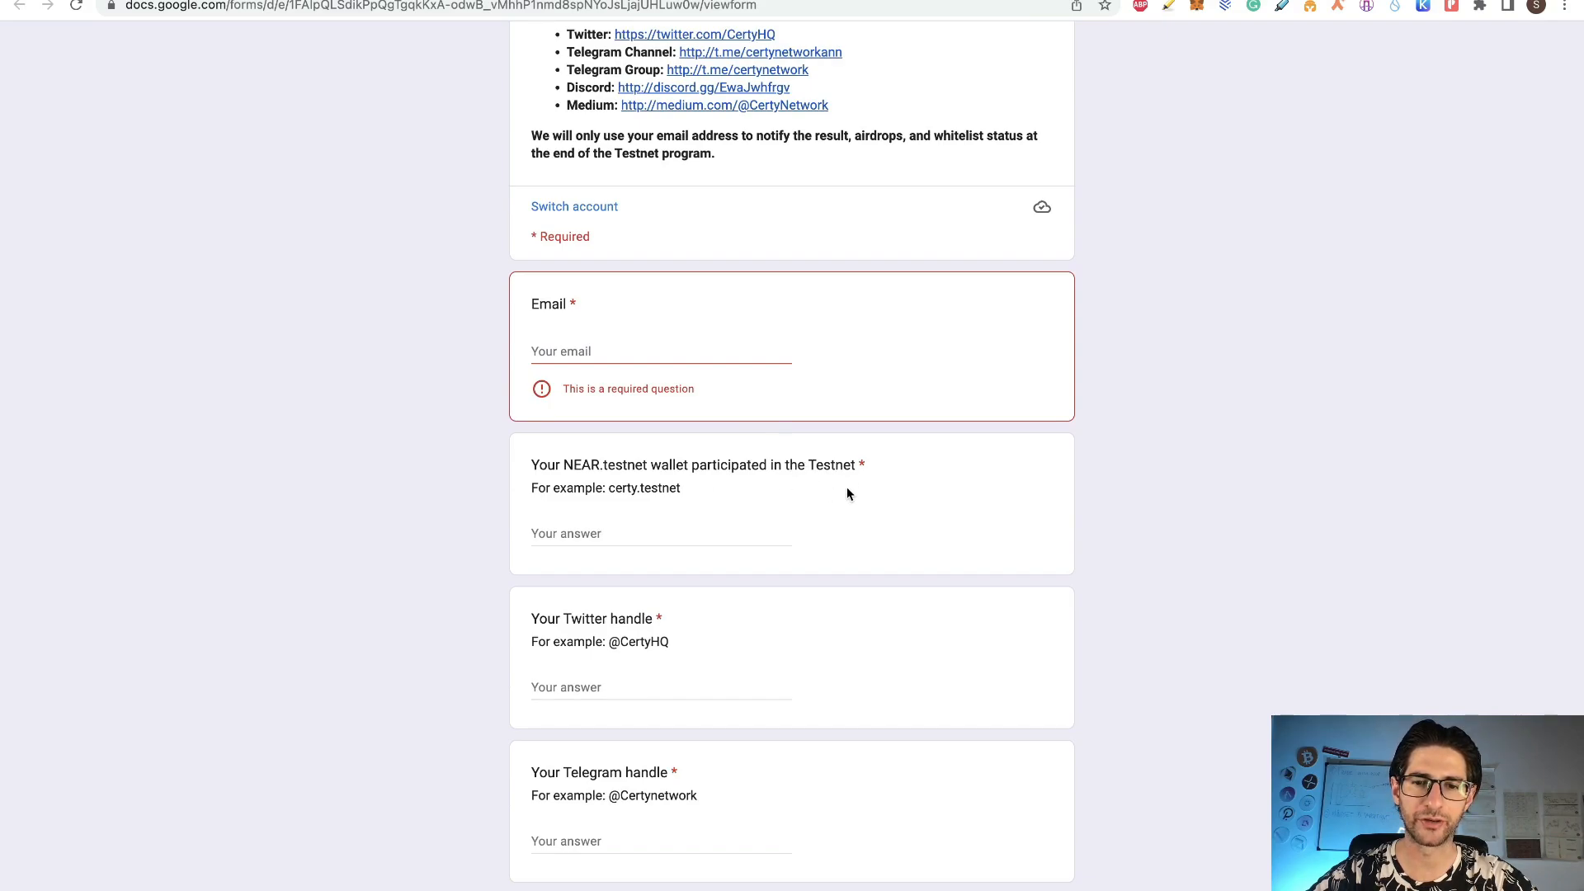
pyautogui.click(698, 535)
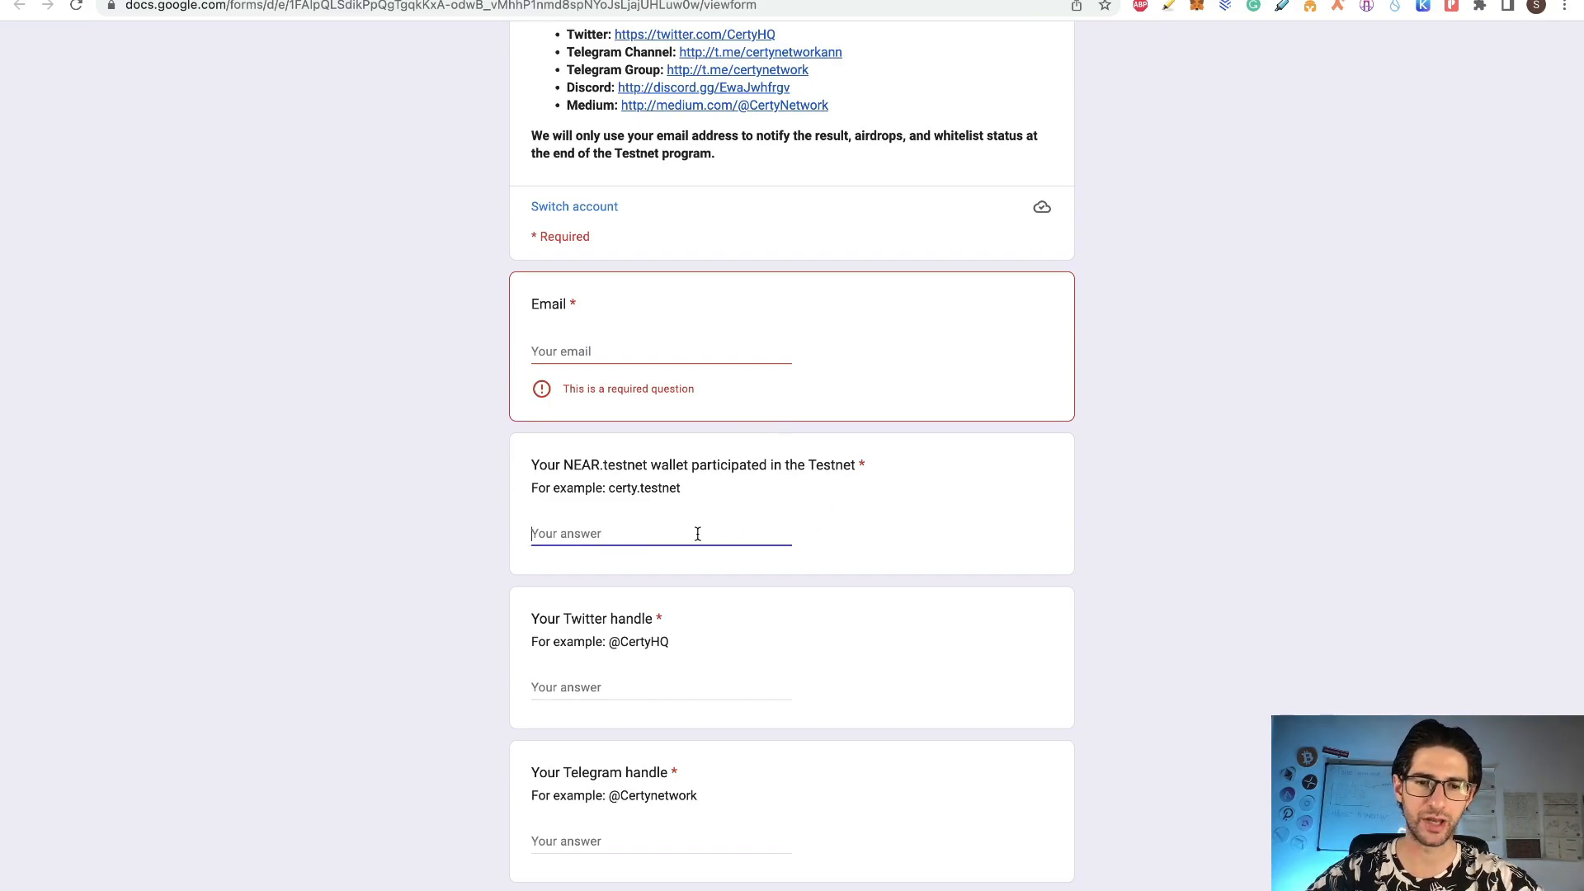
pyautogui.write('cryptocurrencystate2.testnet')
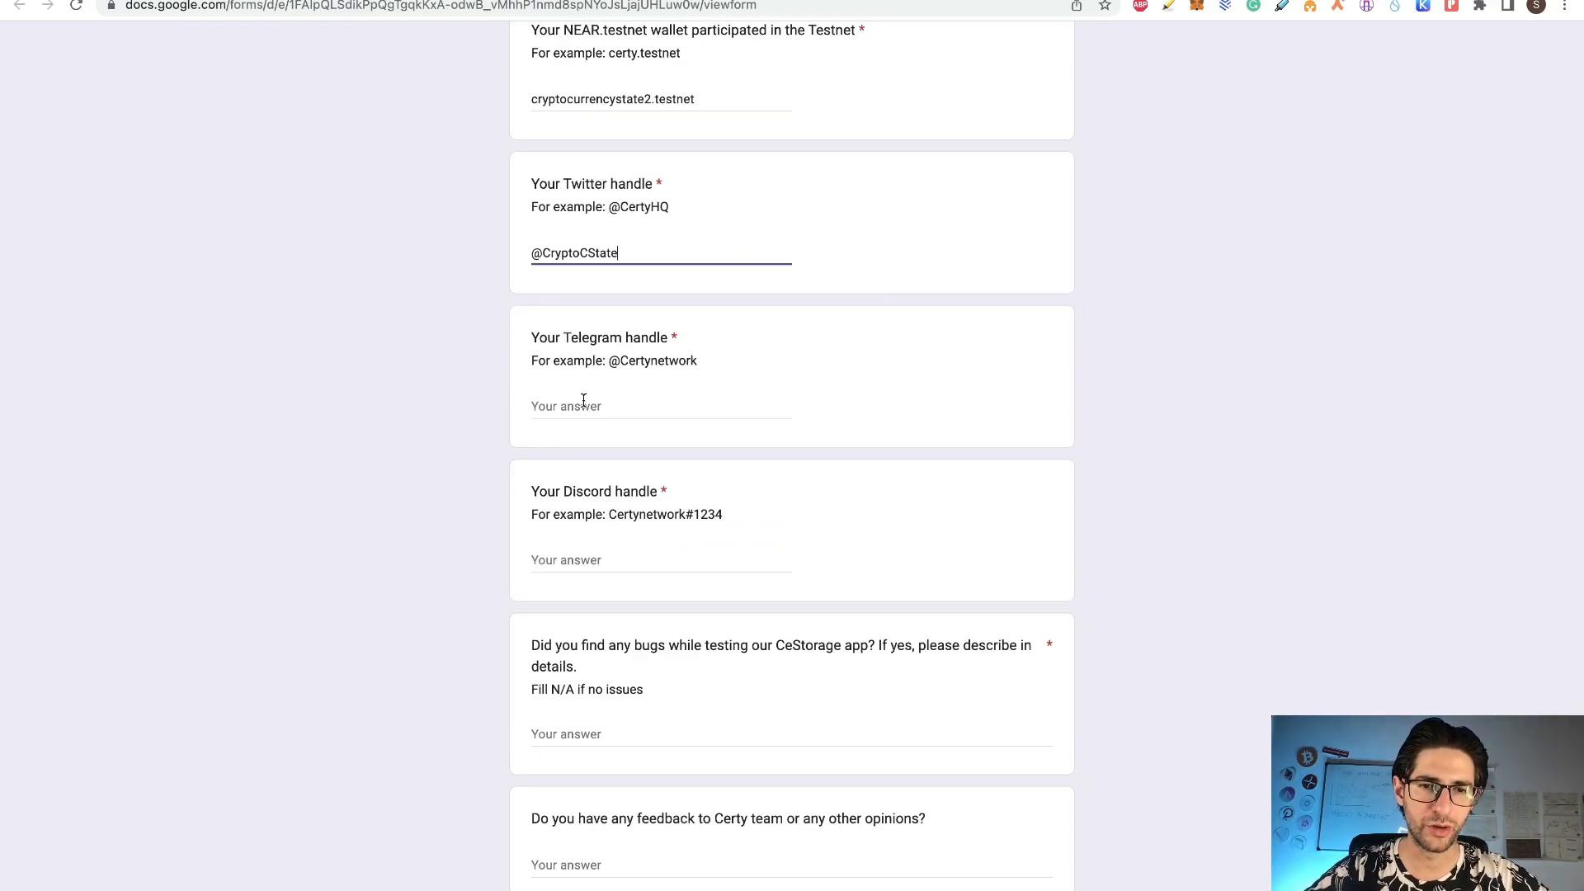
# Step: Step through the Telegram, Discord, bugs and feedback questions, reviewing which fields remain empty
pyautogui.click(584, 404)
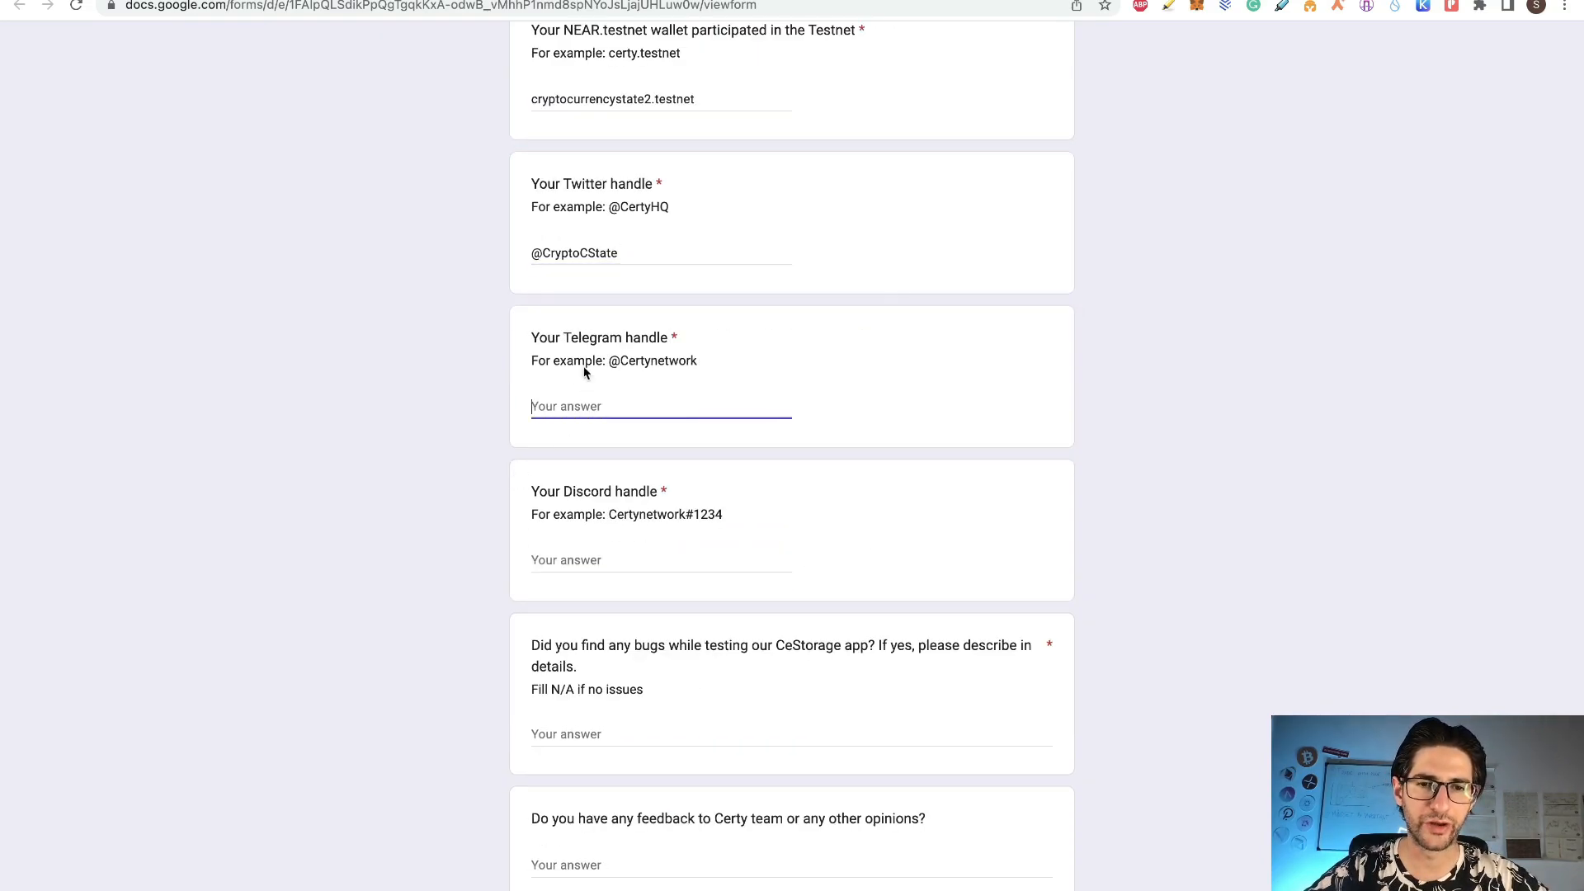
pyautogui.click(619, 559)
pyautogui.scroll(-1, 620, 566)
pyautogui.scroll(-1, 620, 566)
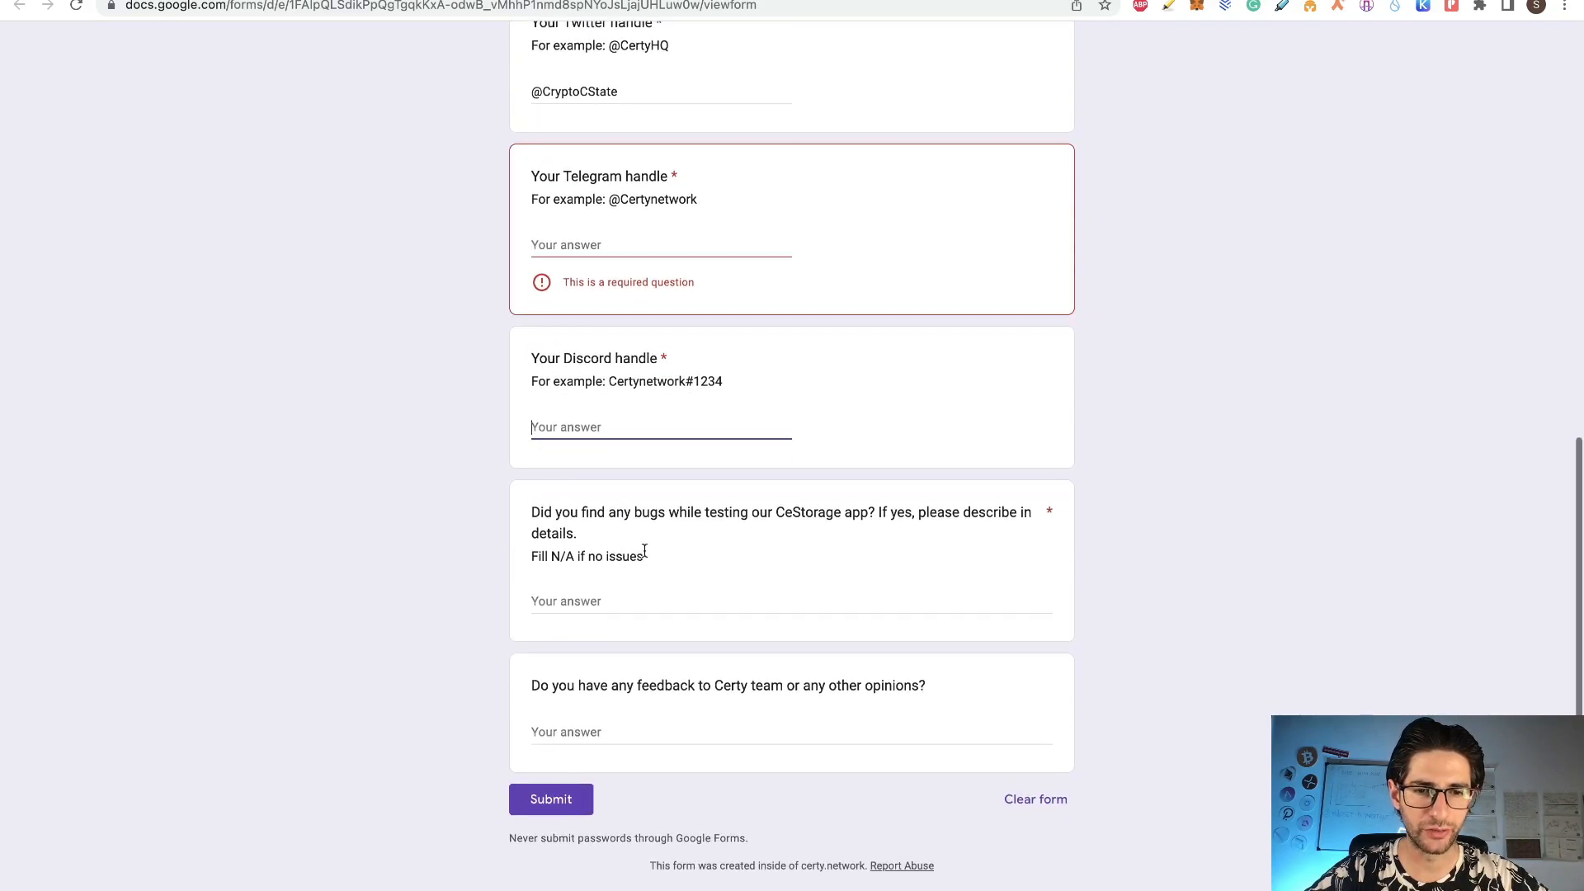
pyautogui.click(665, 599)
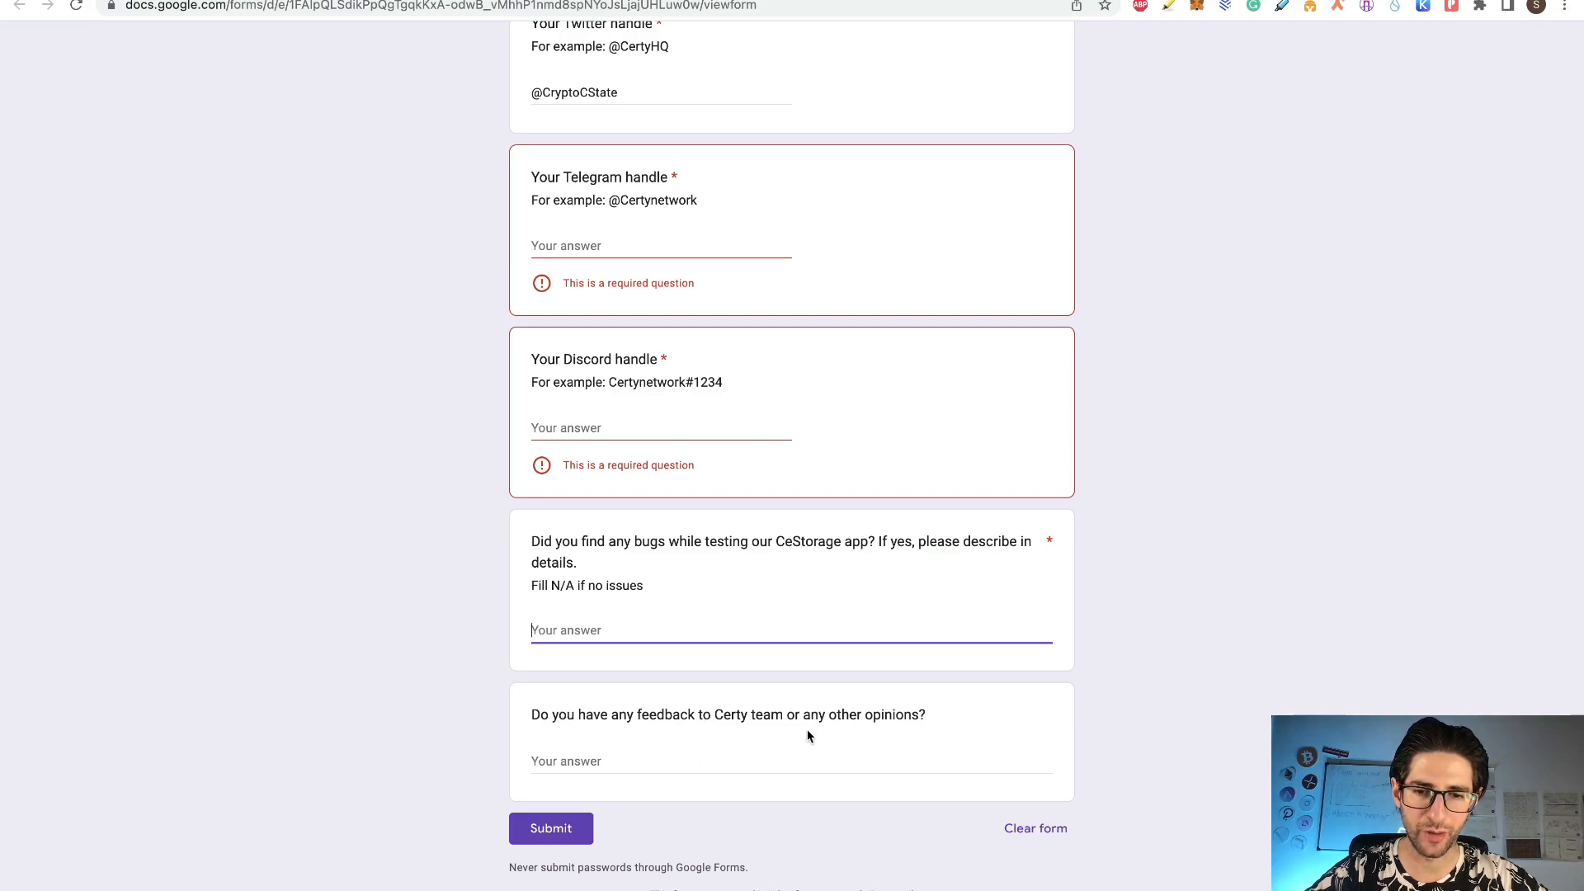
pyautogui.click(669, 760)
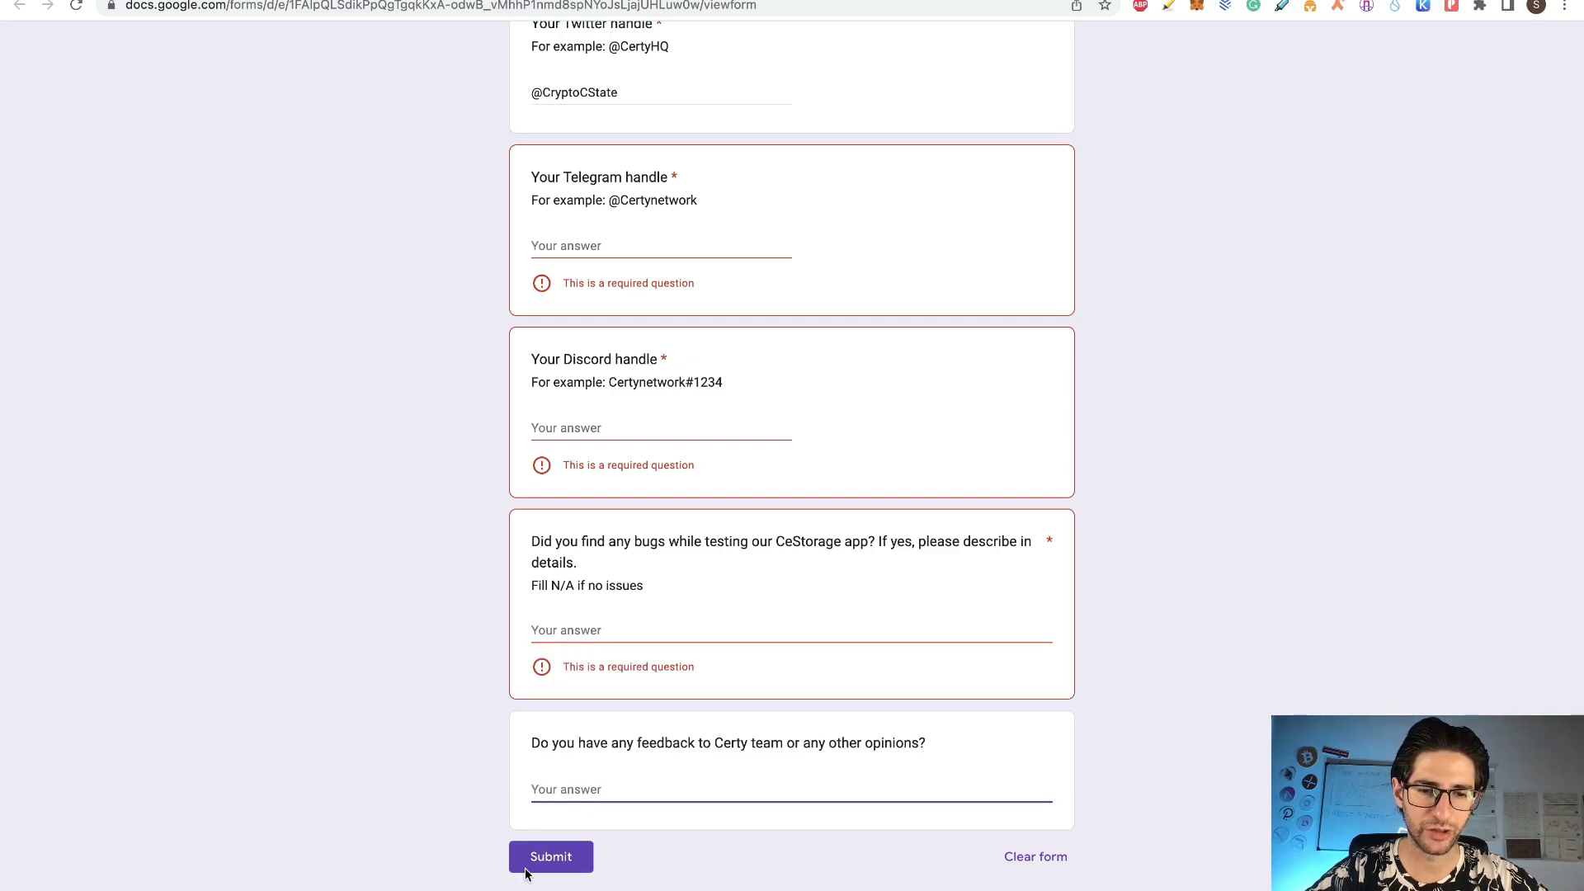
pyautogui.scroll(7, 407, 668)
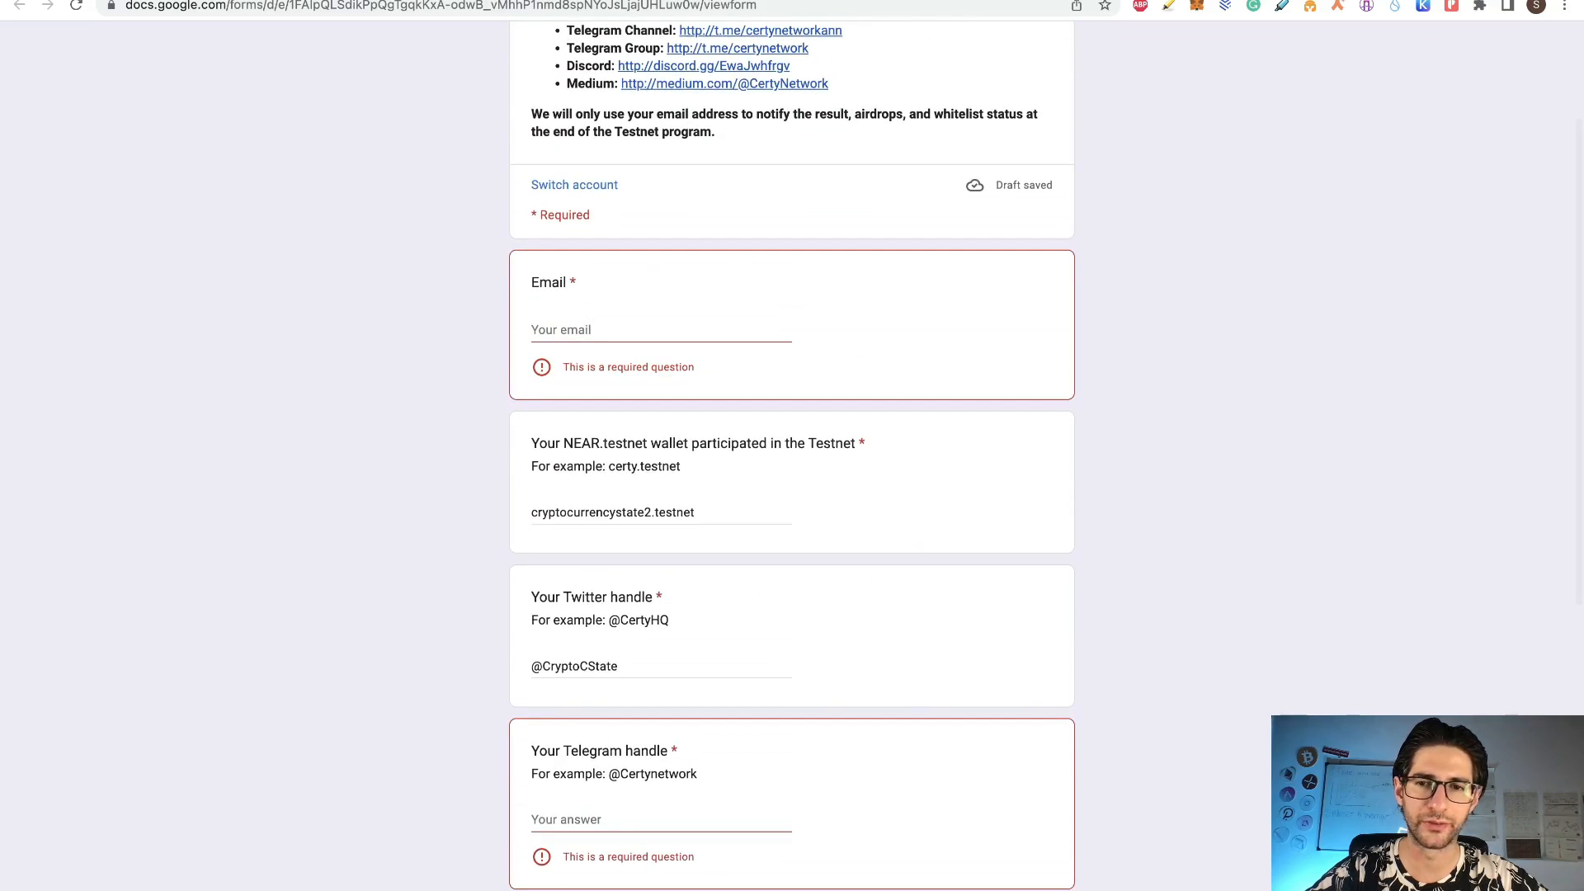
pyautogui.scroll(3, 858, 331)
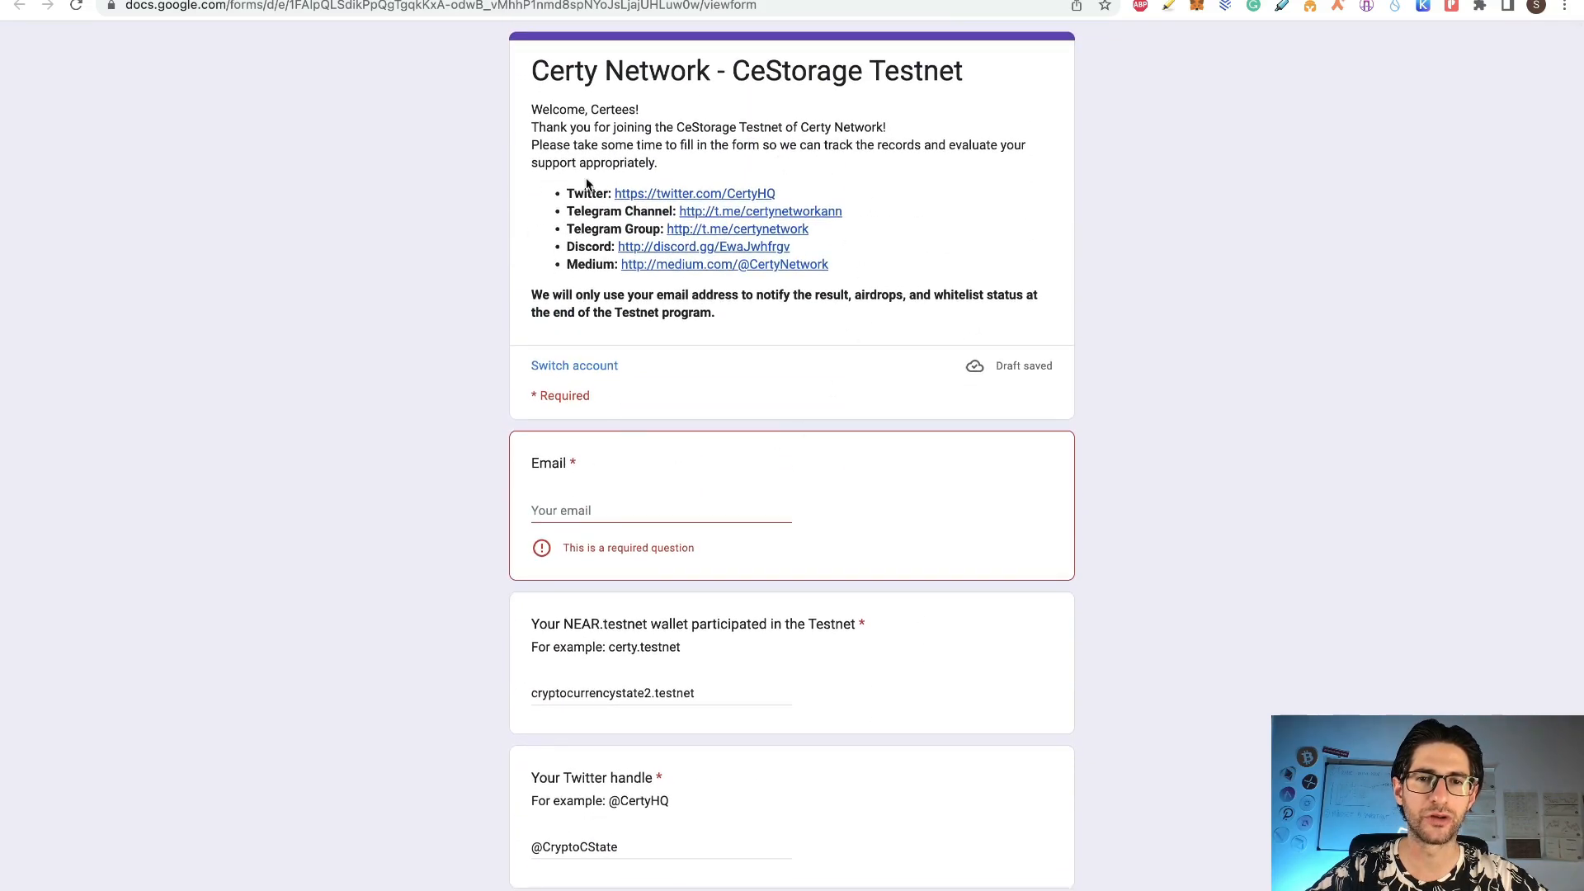
pyautogui.scroll(-10, 764, 609)
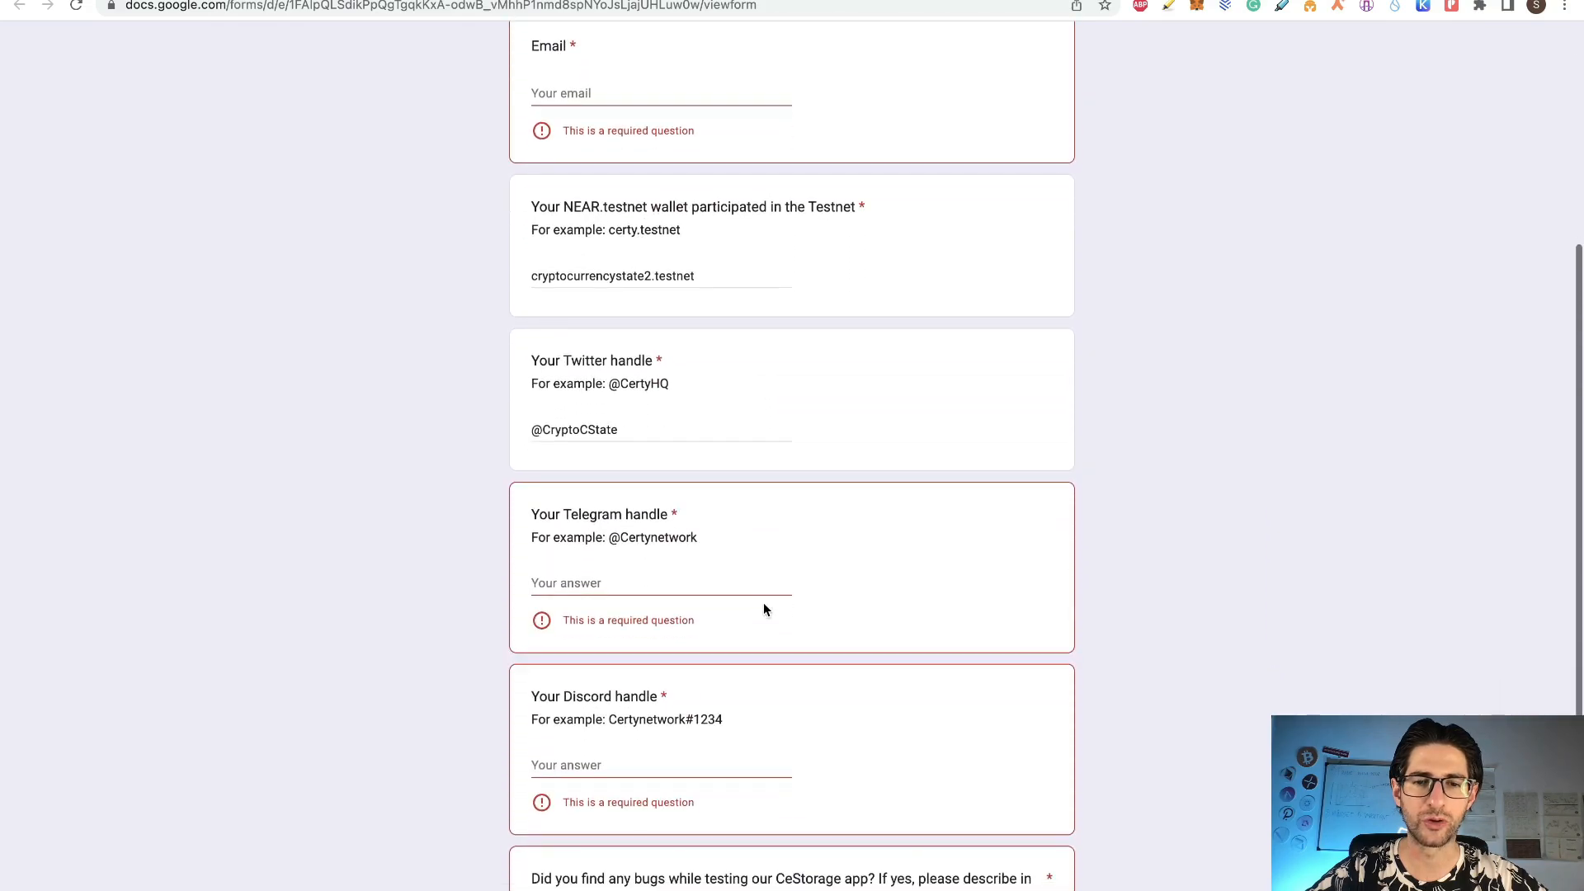
pyautogui.scroll(10, 710, 238)
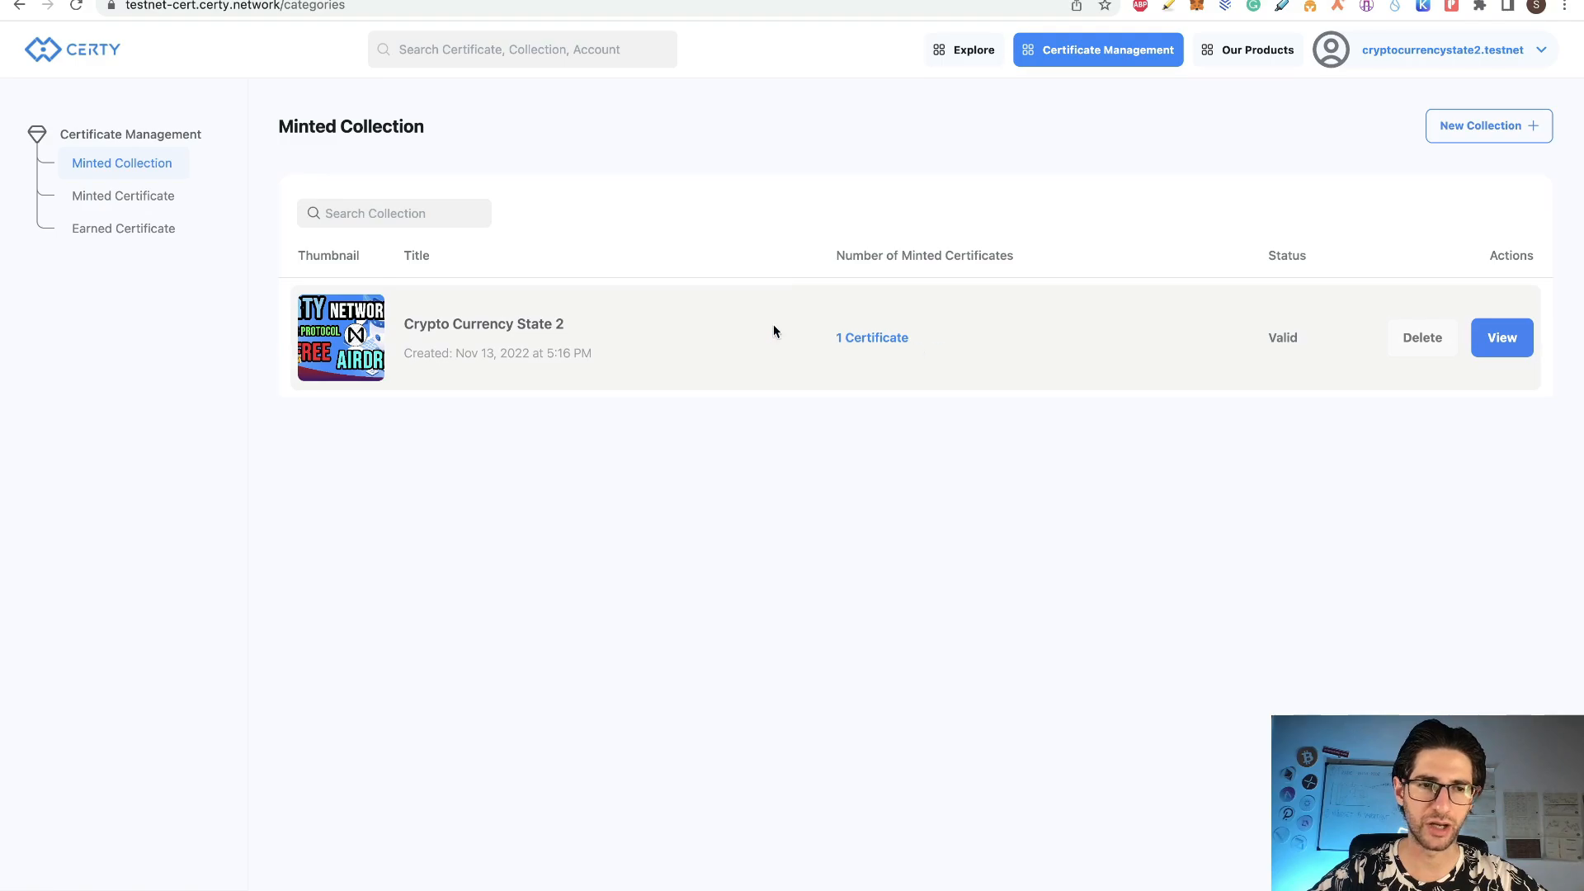
# Step: Browse Minted Certificate and Minted Collection, ending on the Earned Certificate page
pyautogui.click(158, 197)
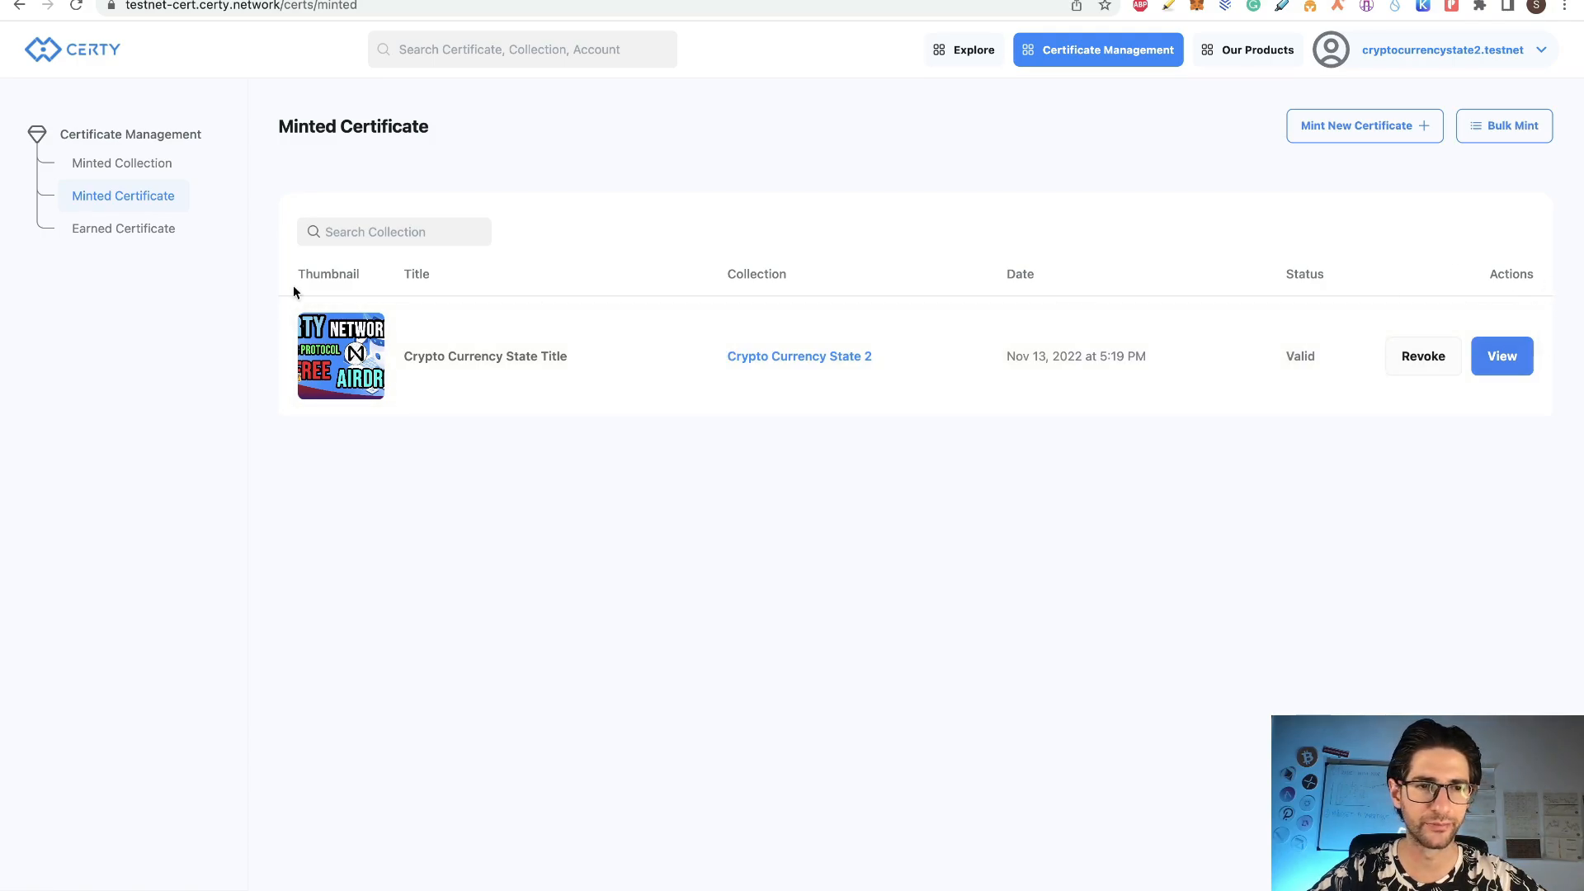
pyautogui.click(145, 164)
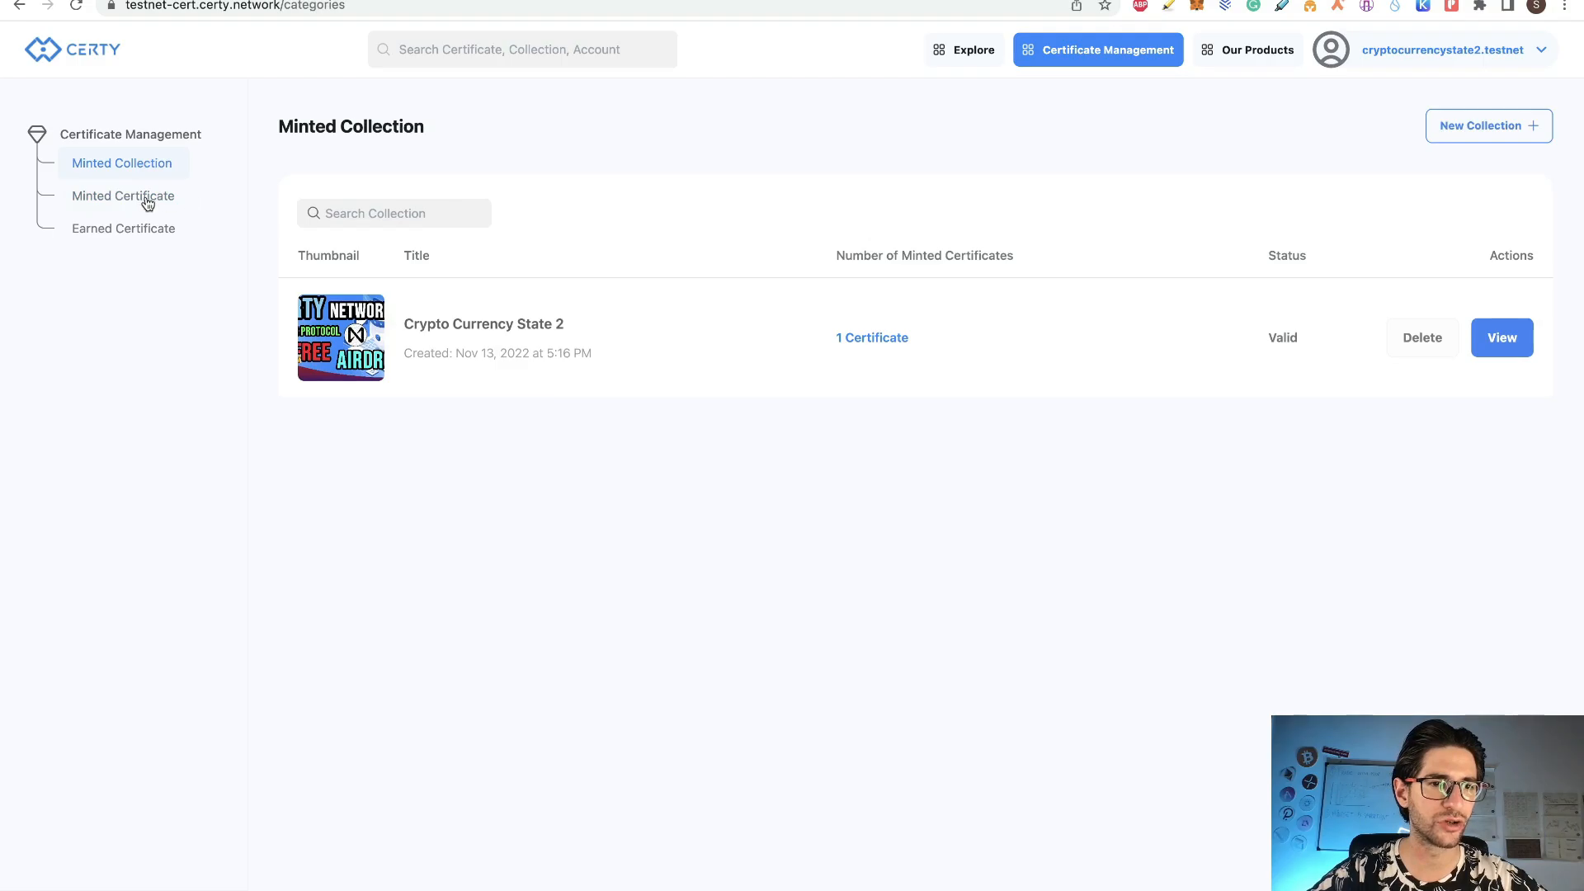
pyautogui.click(153, 205)
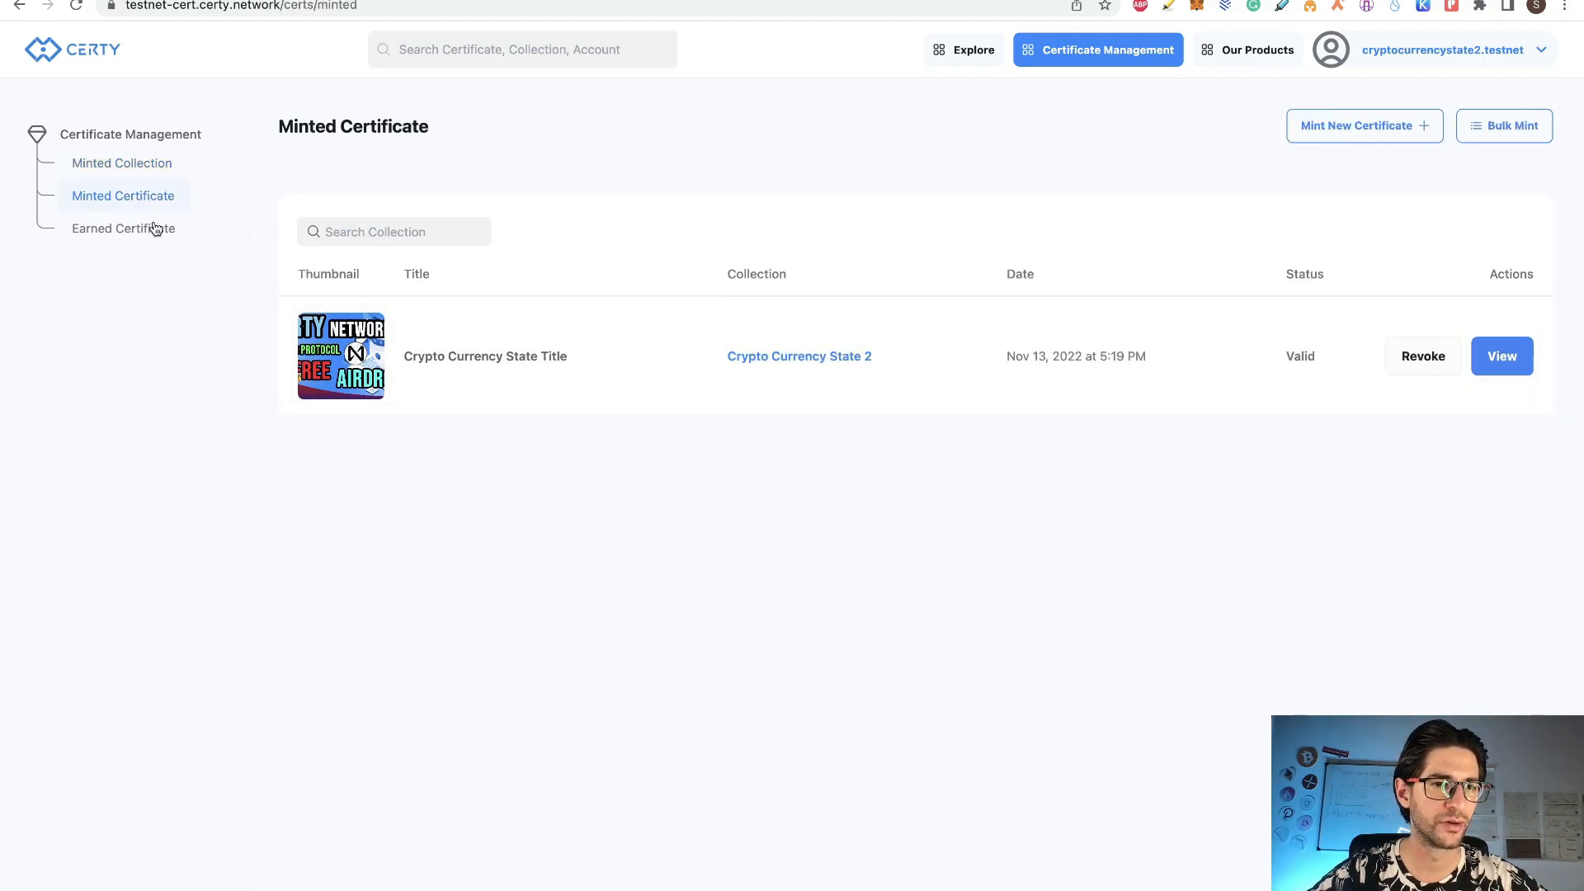
pyautogui.click(156, 228)
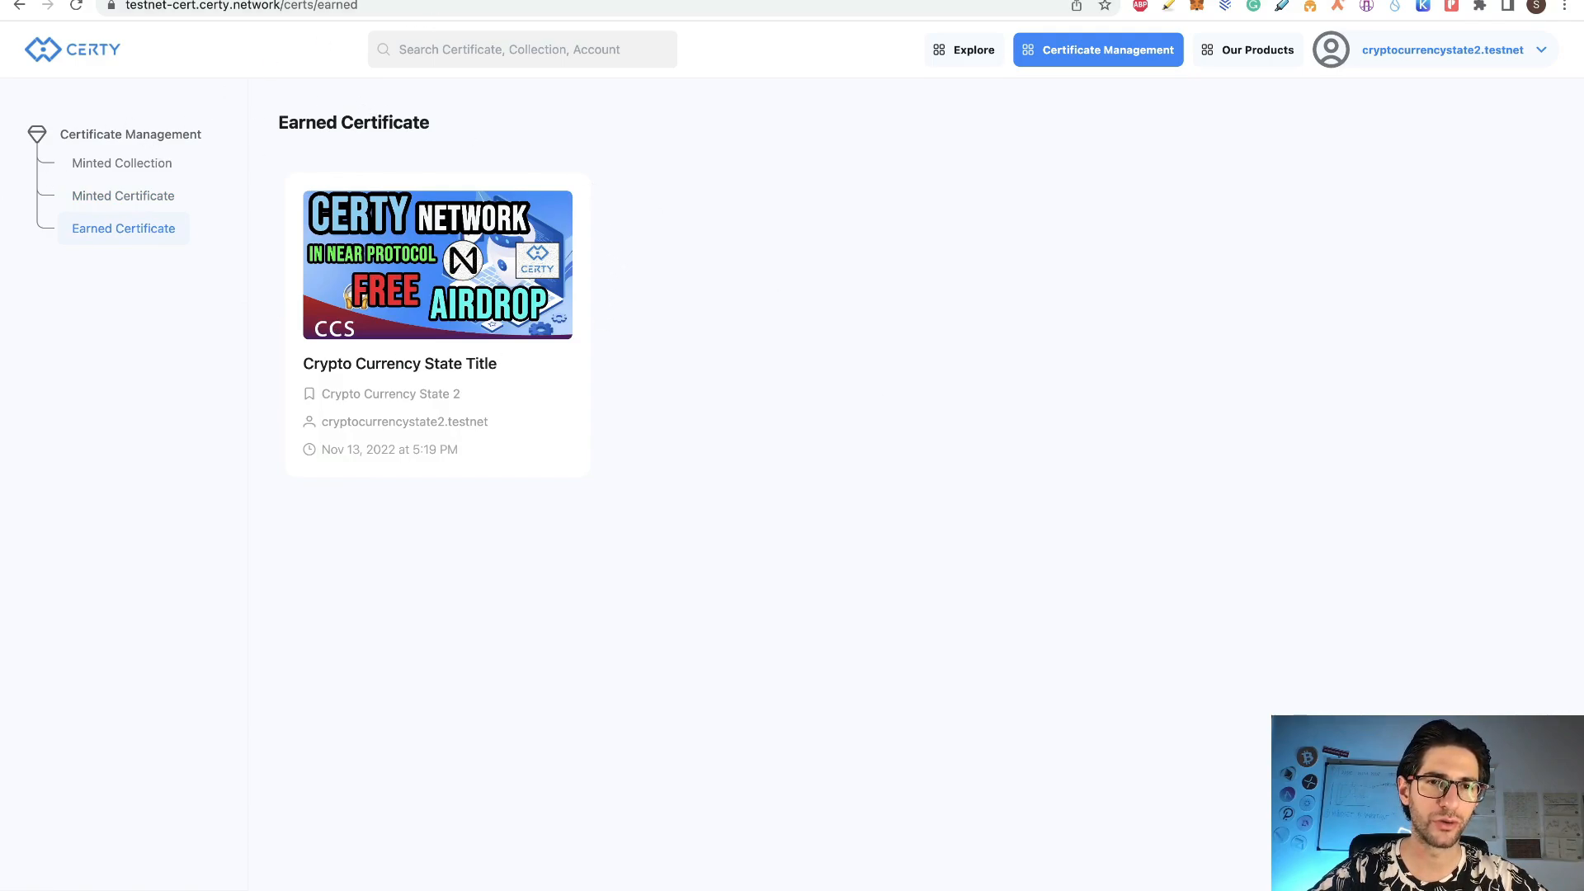
# Step: Check the Airdrops sheet and feedback form, return to Earned Certificate, then visit certy.network
pyautogui.click(441, 0)
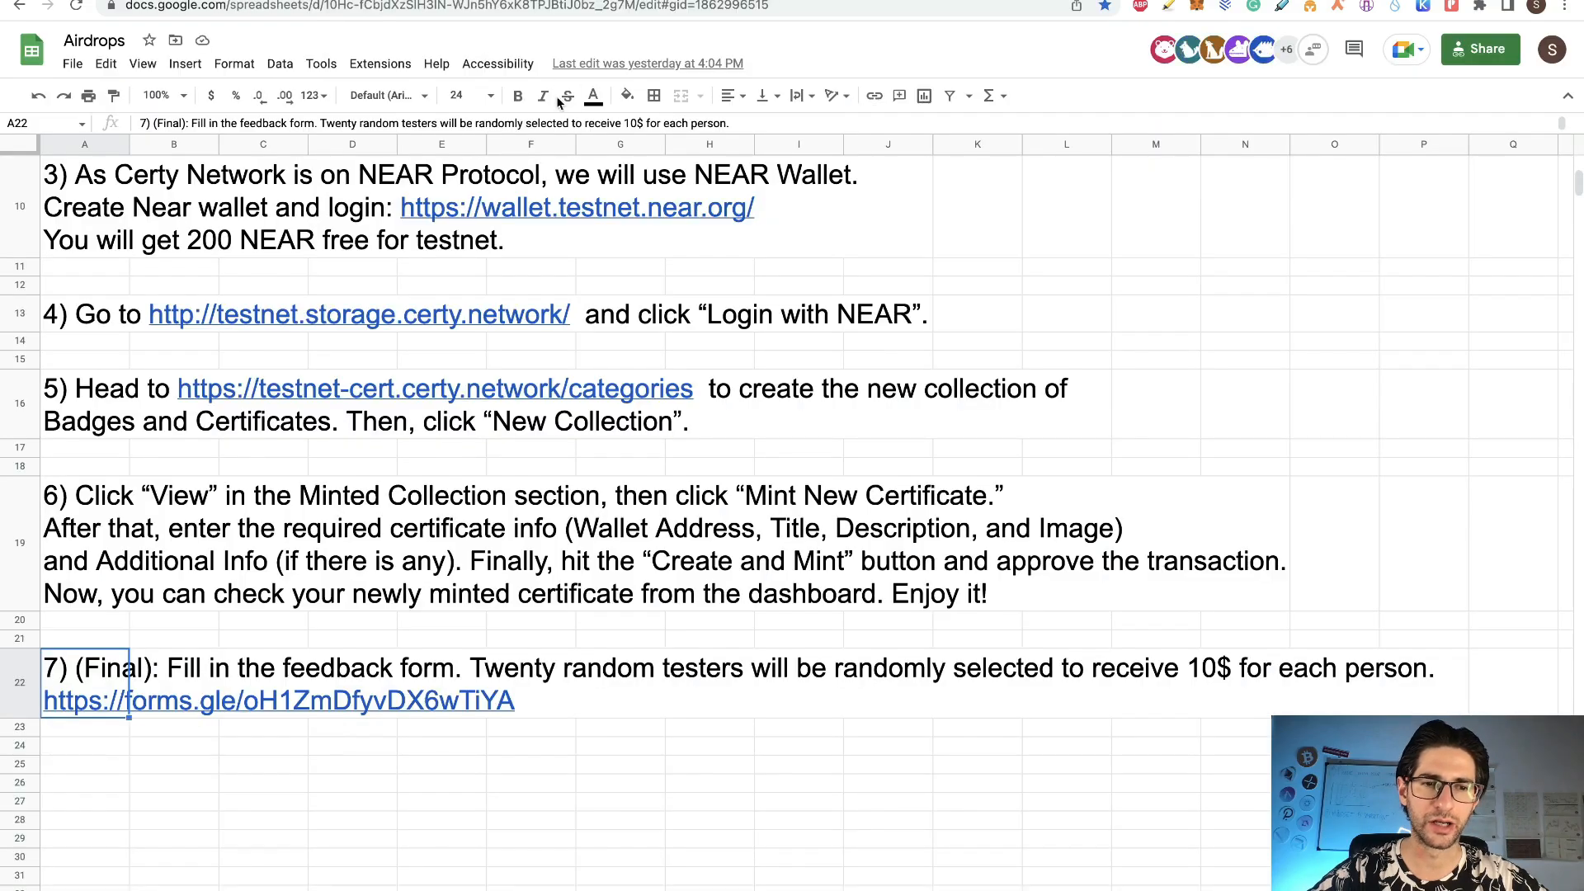
pyautogui.scroll(5, 792, 301)
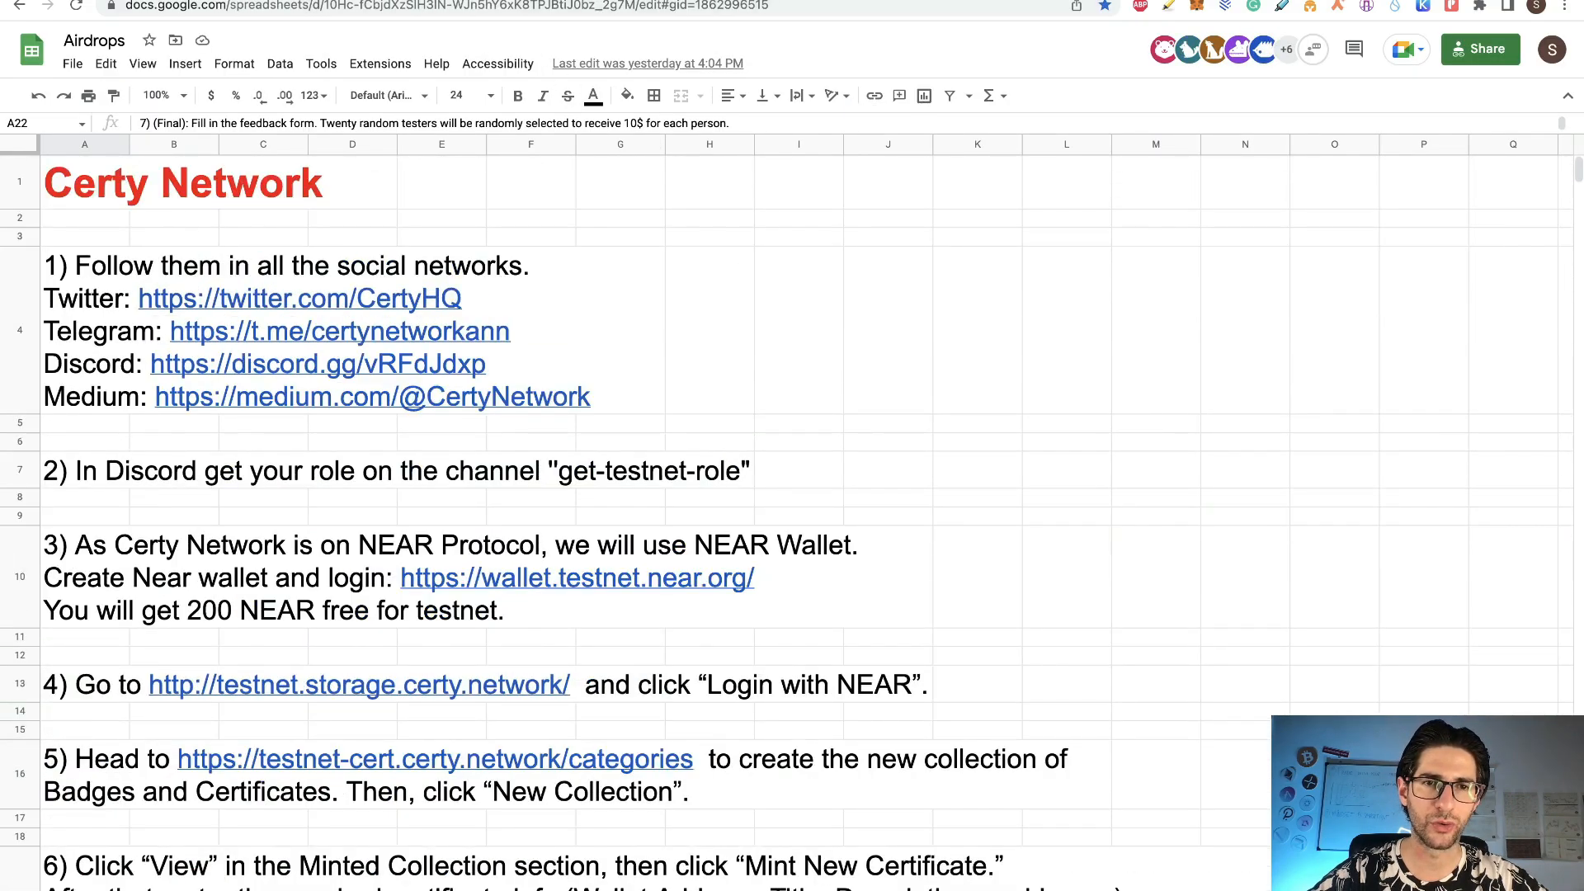
pyautogui.hotkey('ctrl', 'Tab')
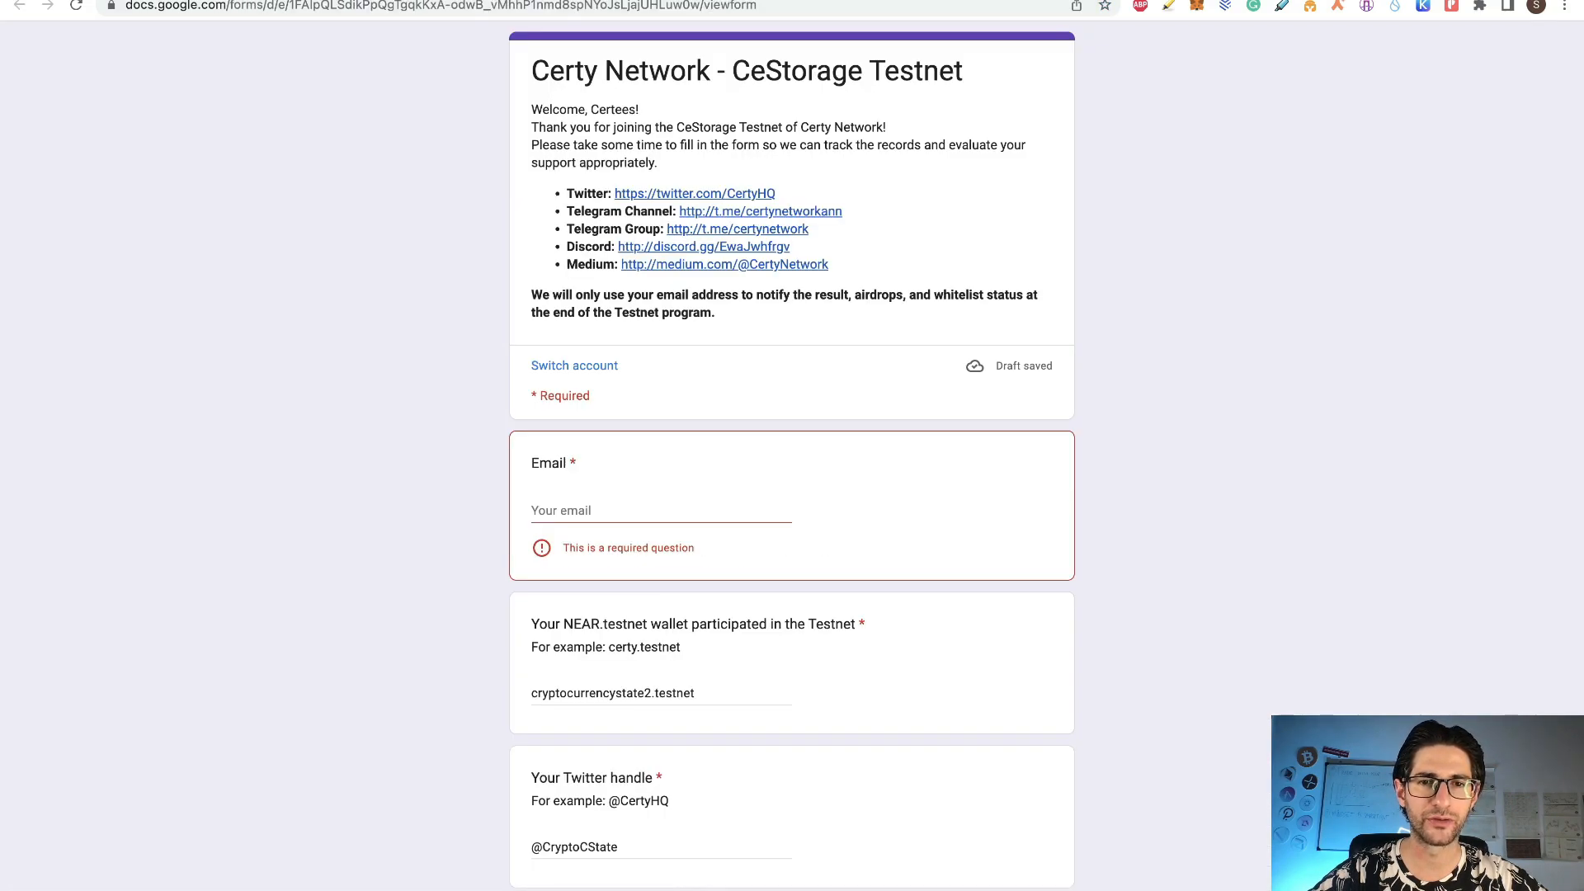
pyautogui.click(503, 0)
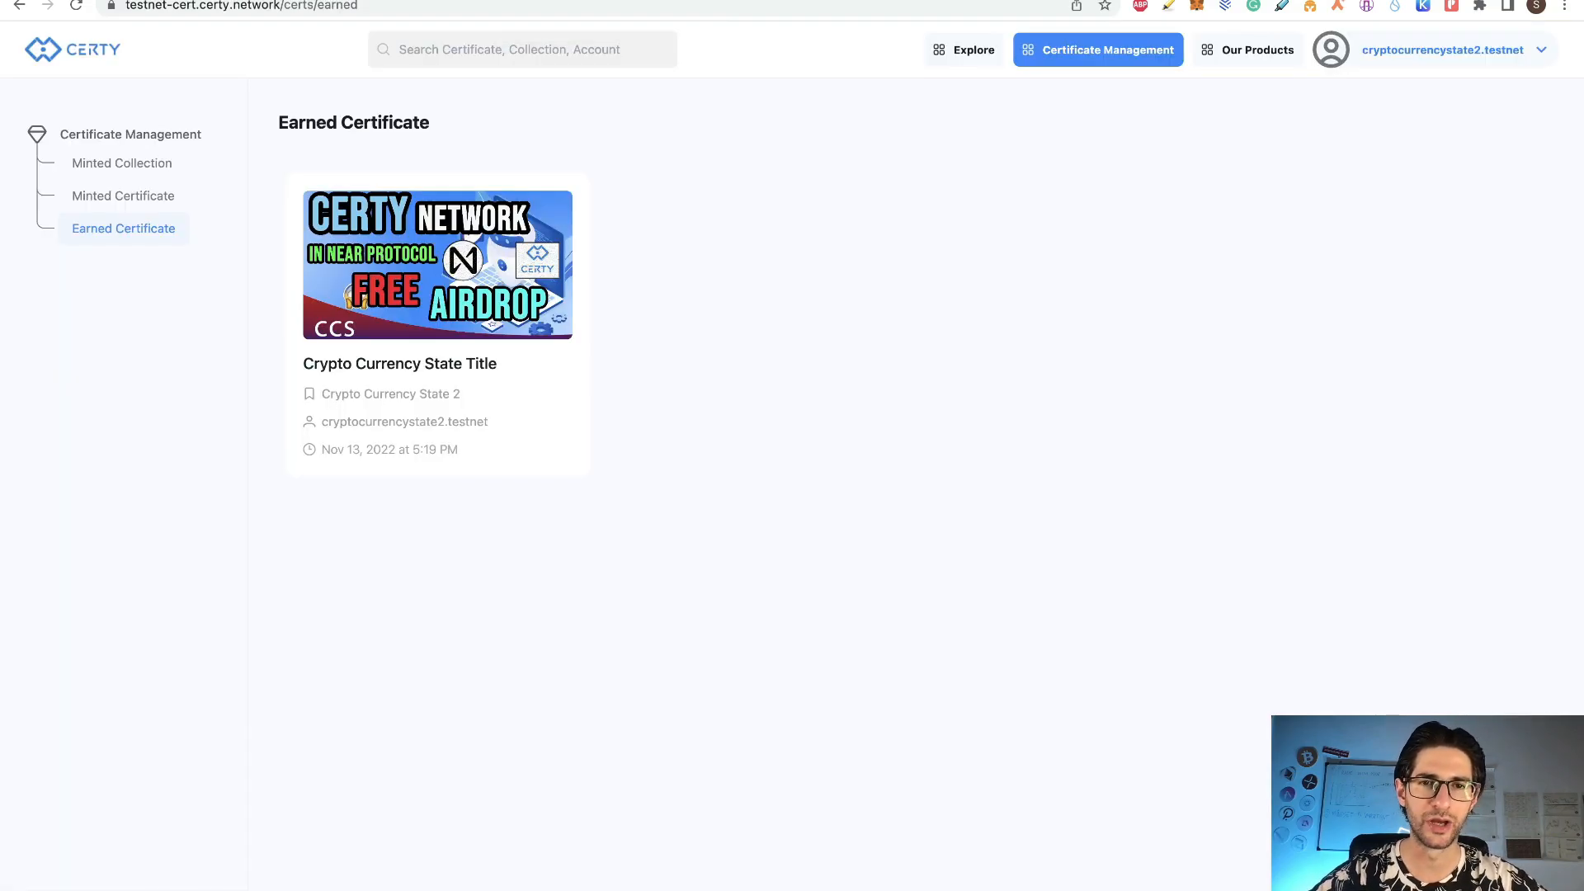
pyautogui.click(627, 0)
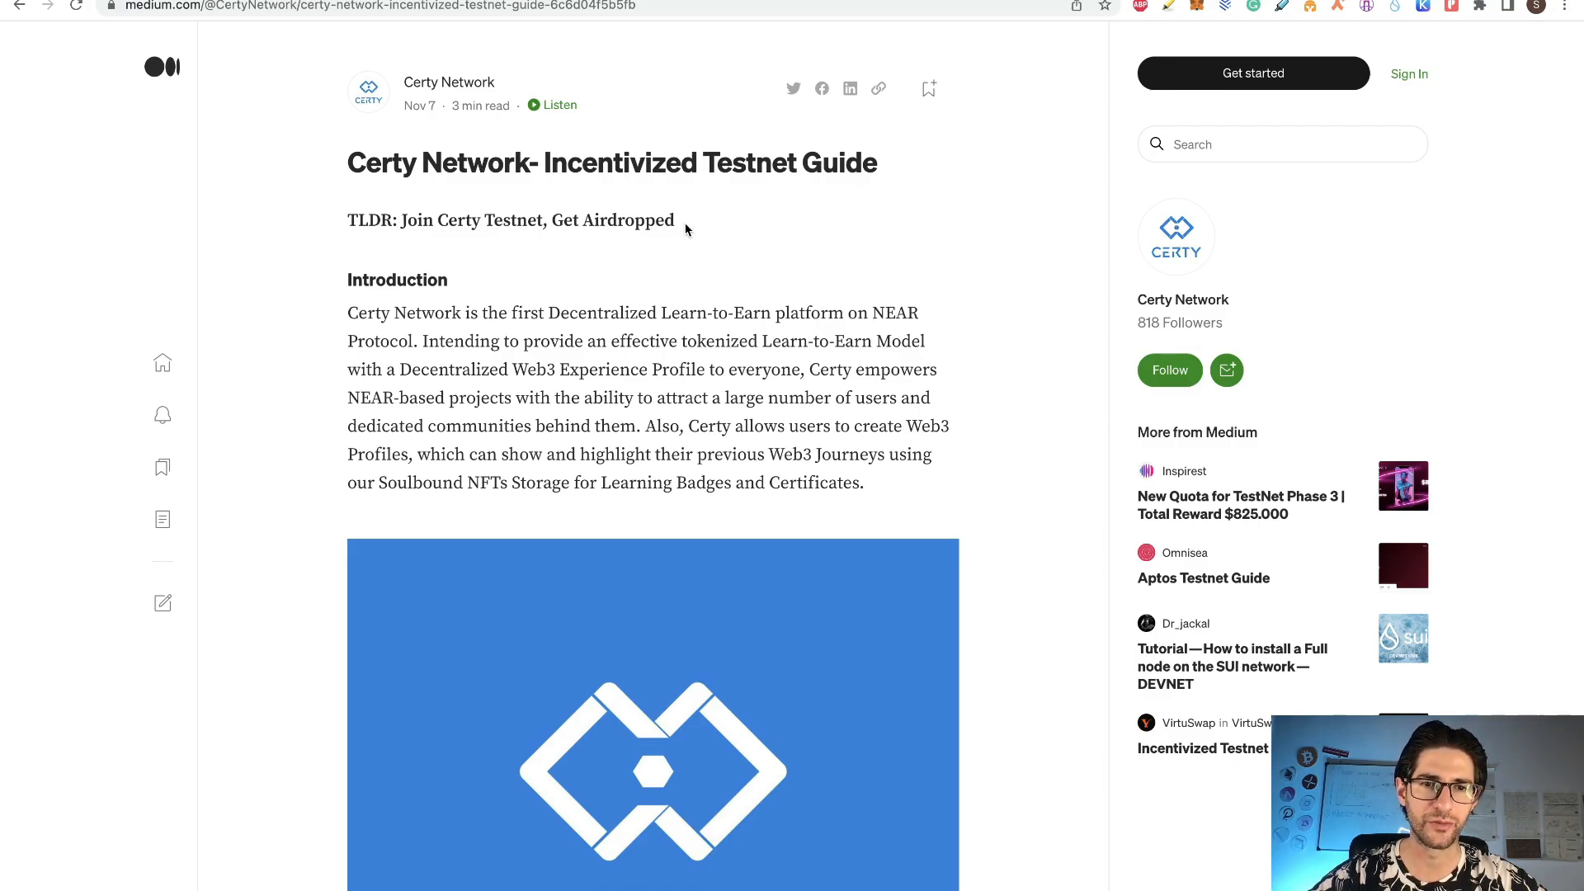
pyautogui.moveTo(686, 220); pyautogui.dragTo(404, 223)
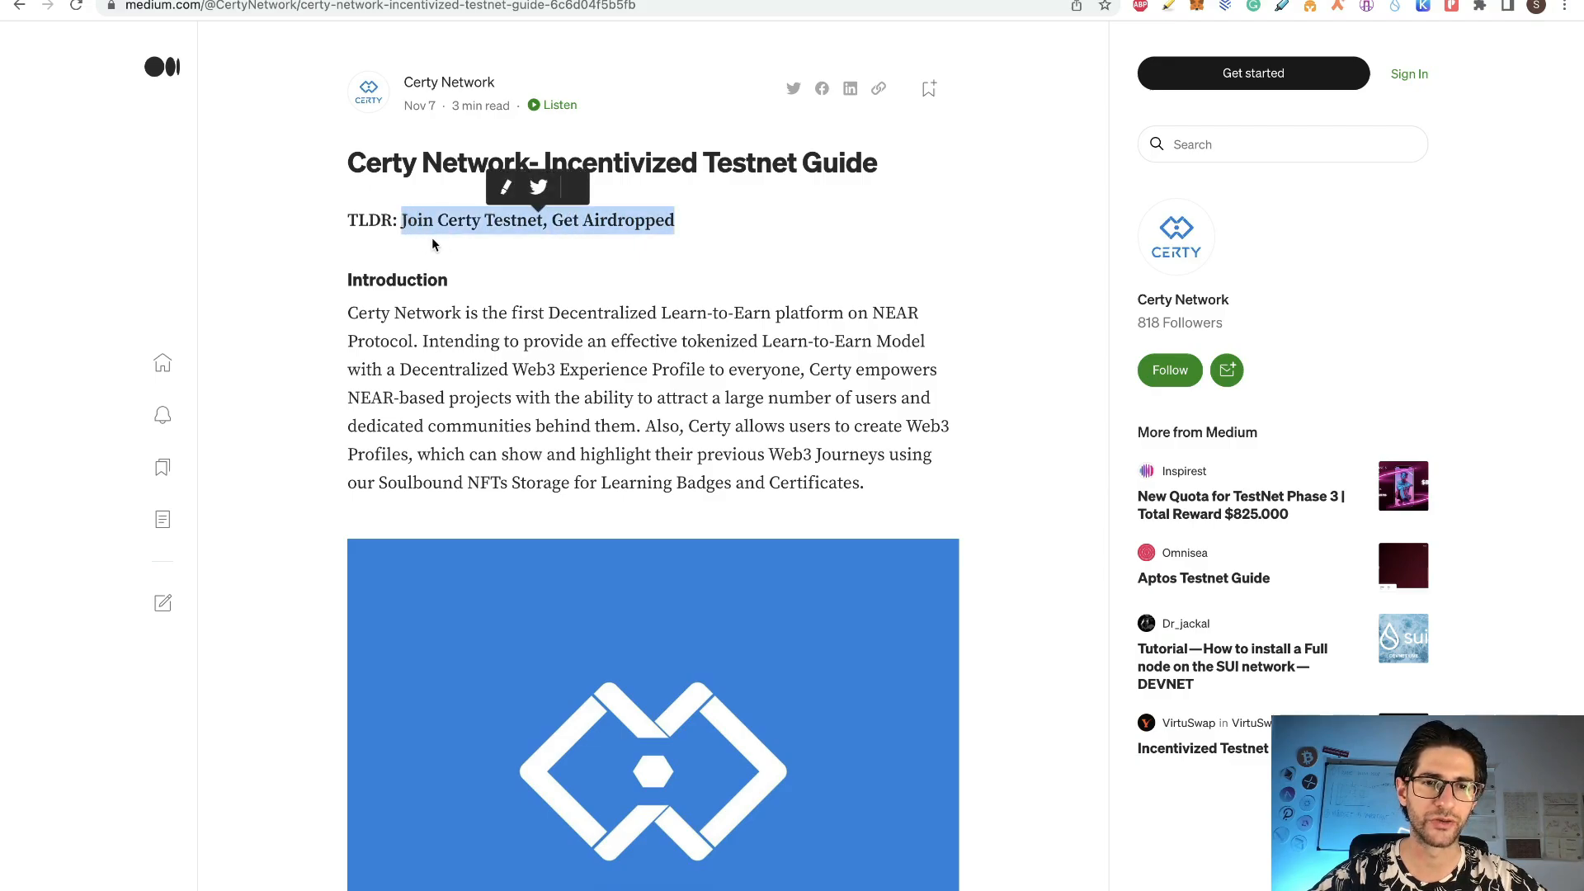
pyautogui.click(672, 244)
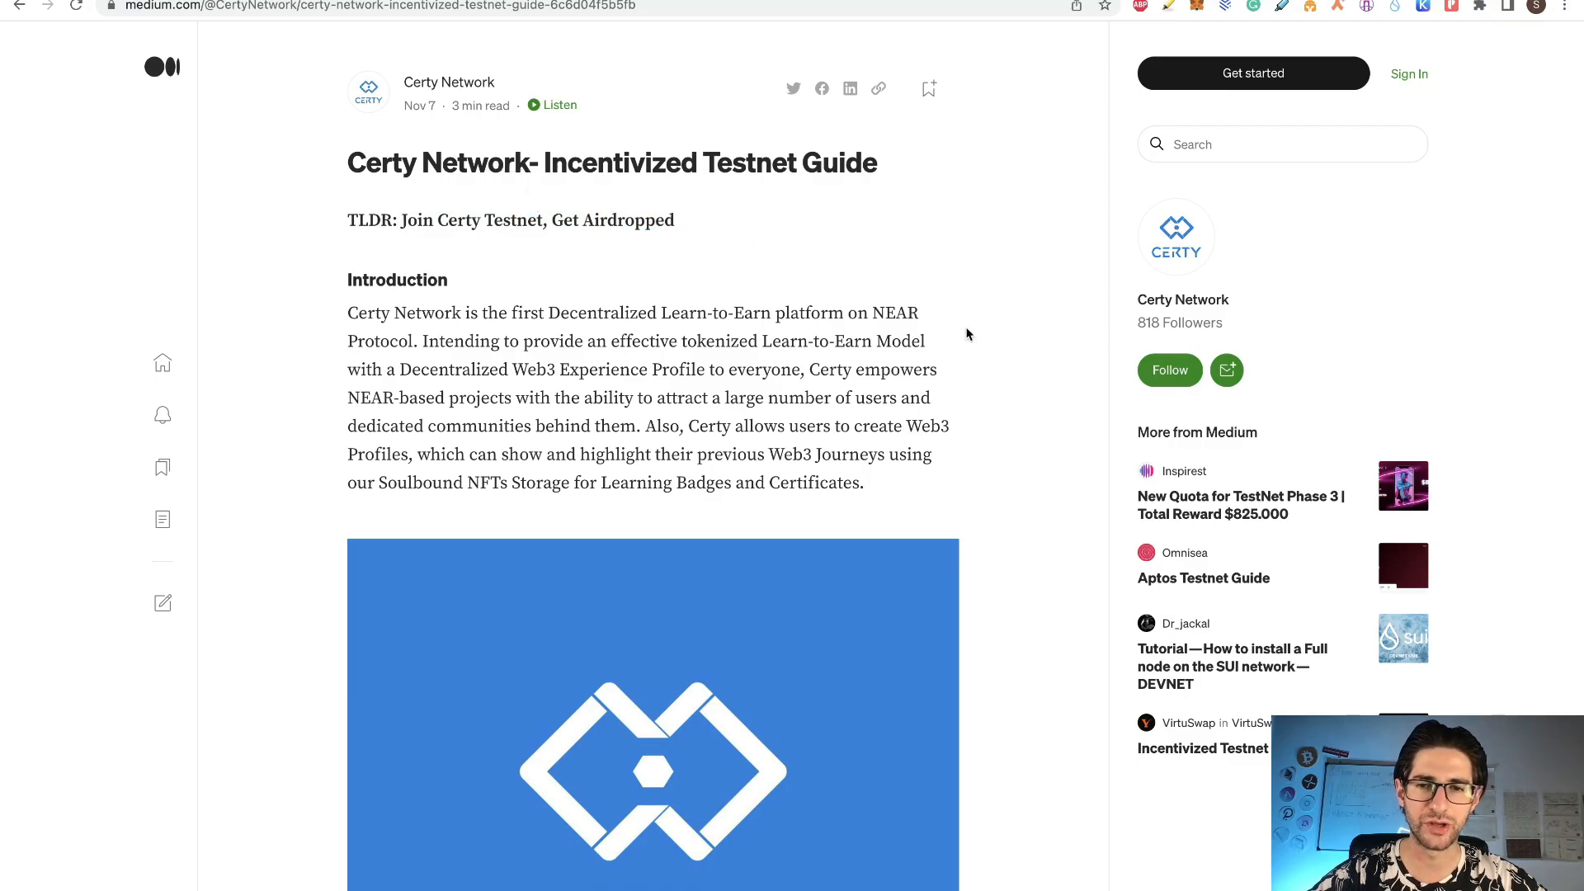
pyautogui.scroll(-15, 1012, 456)
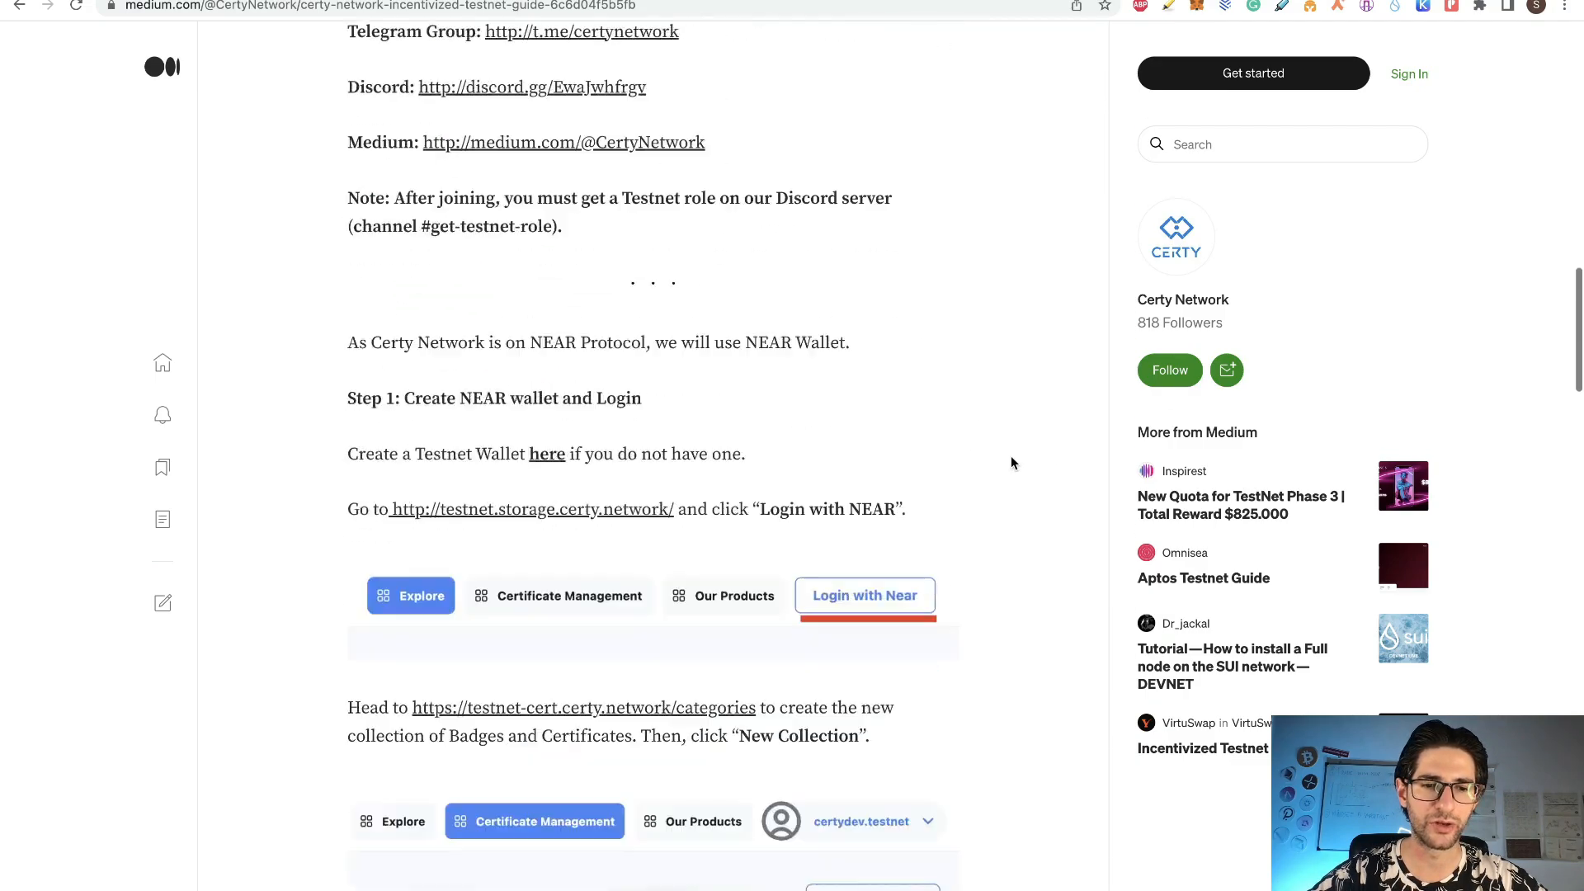
pyautogui.scroll(-20, 1012, 456)
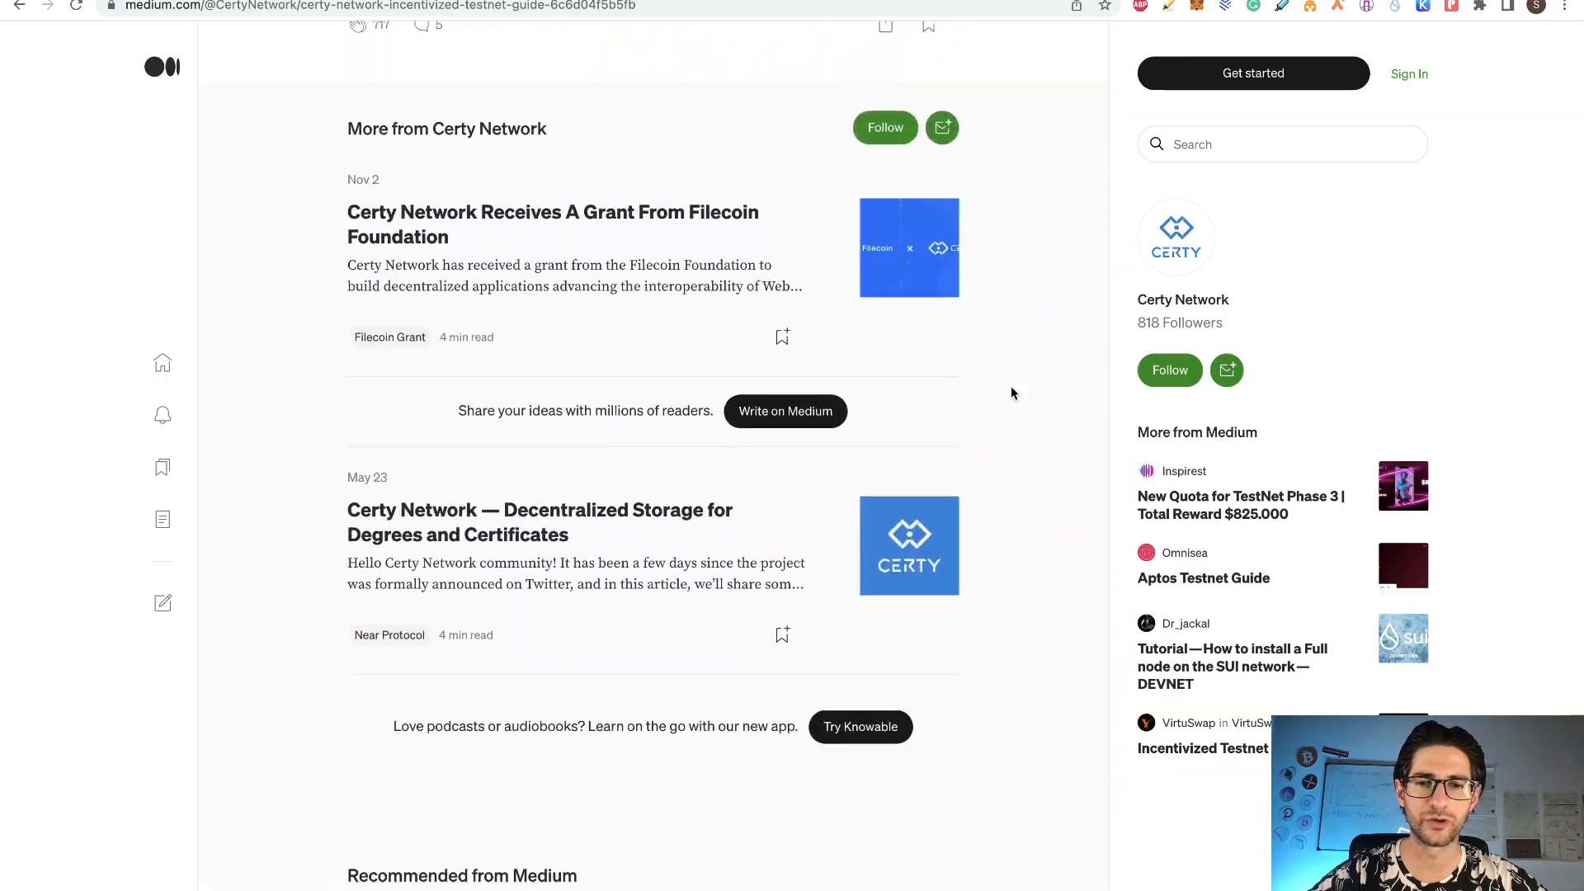
pyautogui.scroll(-5, 1012, 388)
pyautogui.scroll(20, 1011, 350)
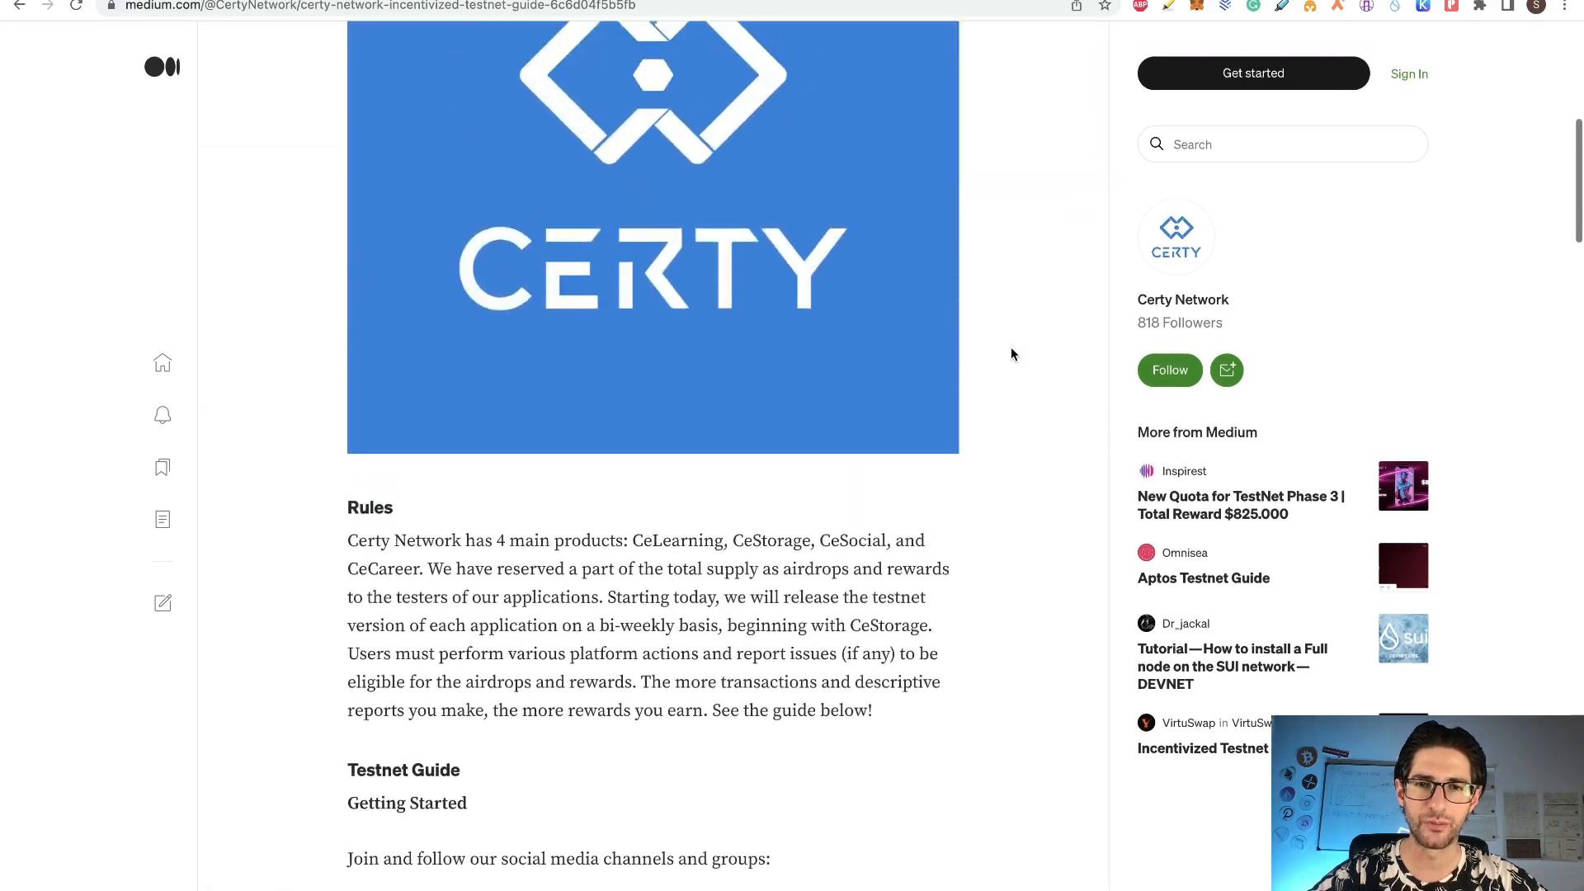
pyautogui.scroll(8, 1011, 354)
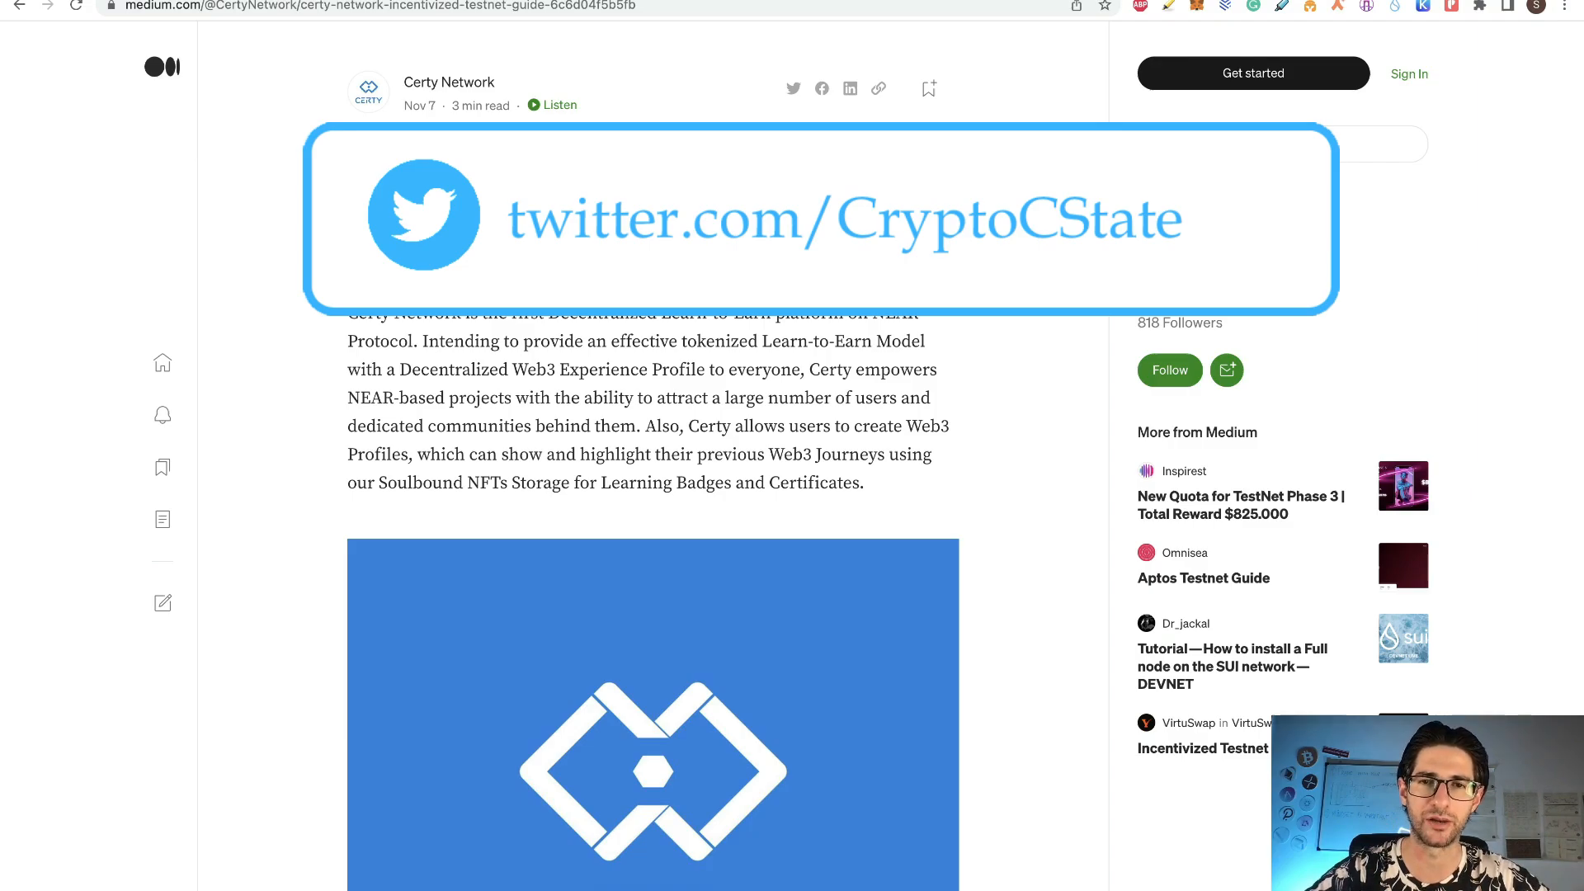
# Step: Scroll through the QUAI Network Airdrop Free tutorial on cryptocurrencystate.net
pyautogui.click(223, 1)
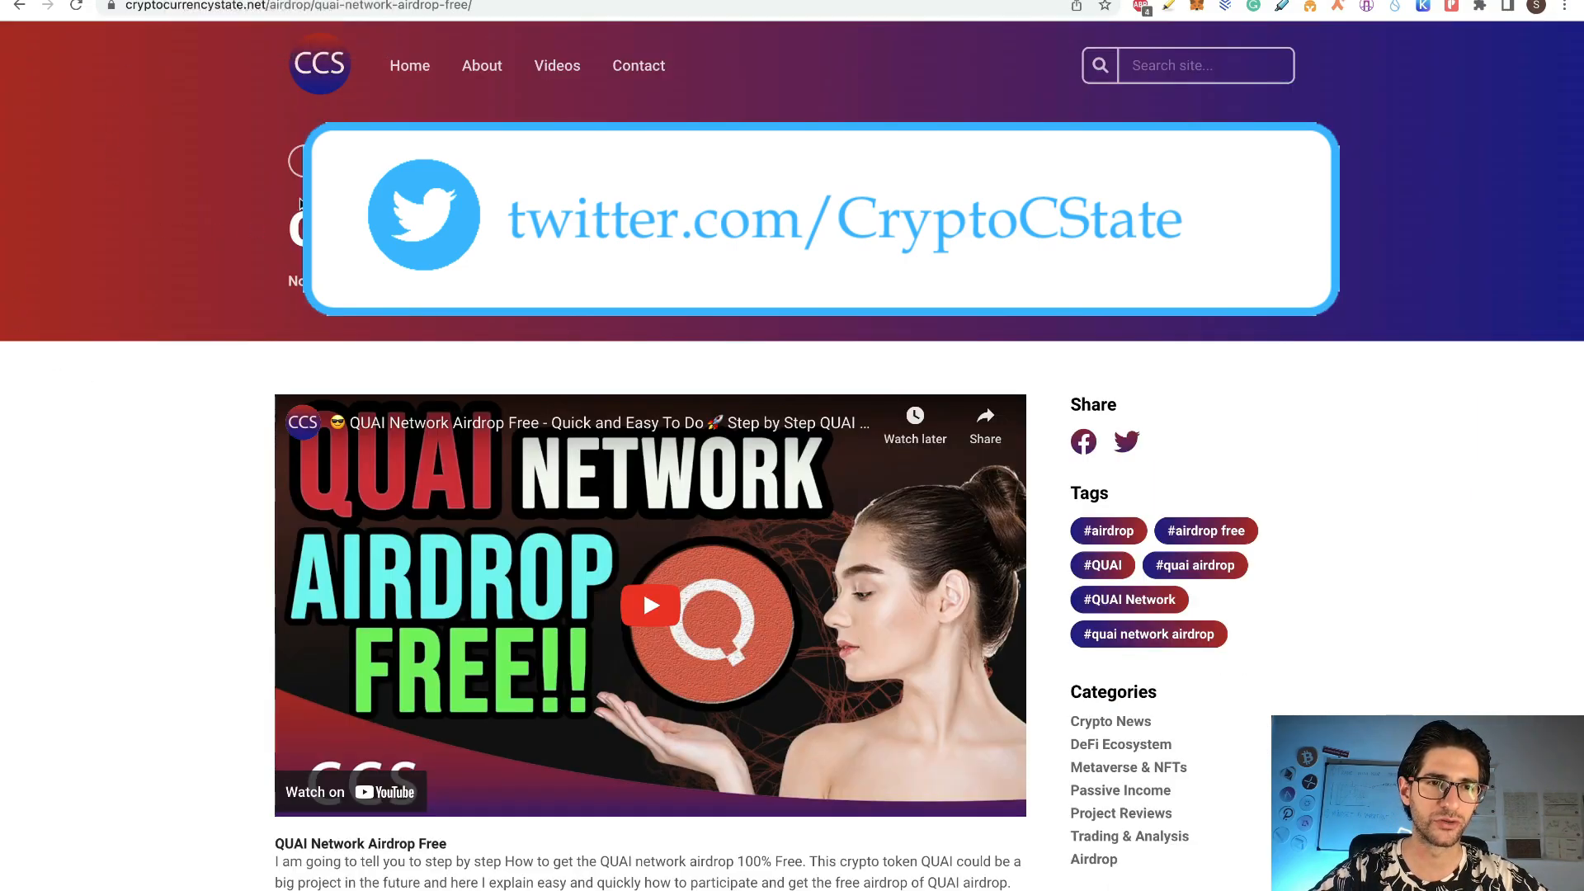
pyautogui.scroll(-5, 224, 222)
pyautogui.scroll(-3, 224, 223)
pyautogui.scroll(8, 223, 221)
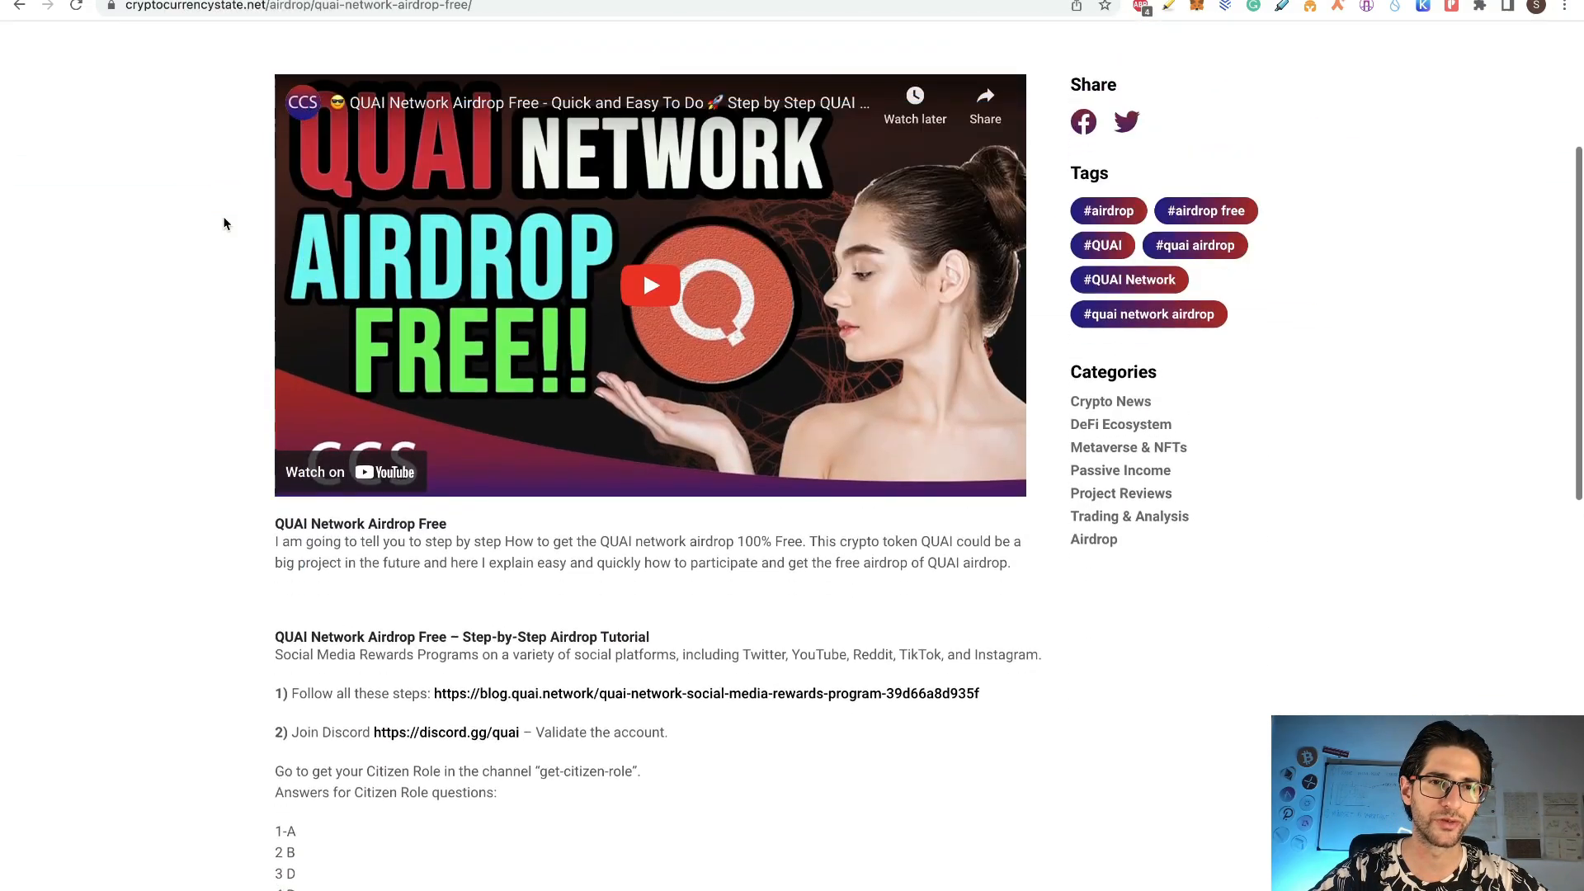
pyautogui.scroll(-9, 223, 223)
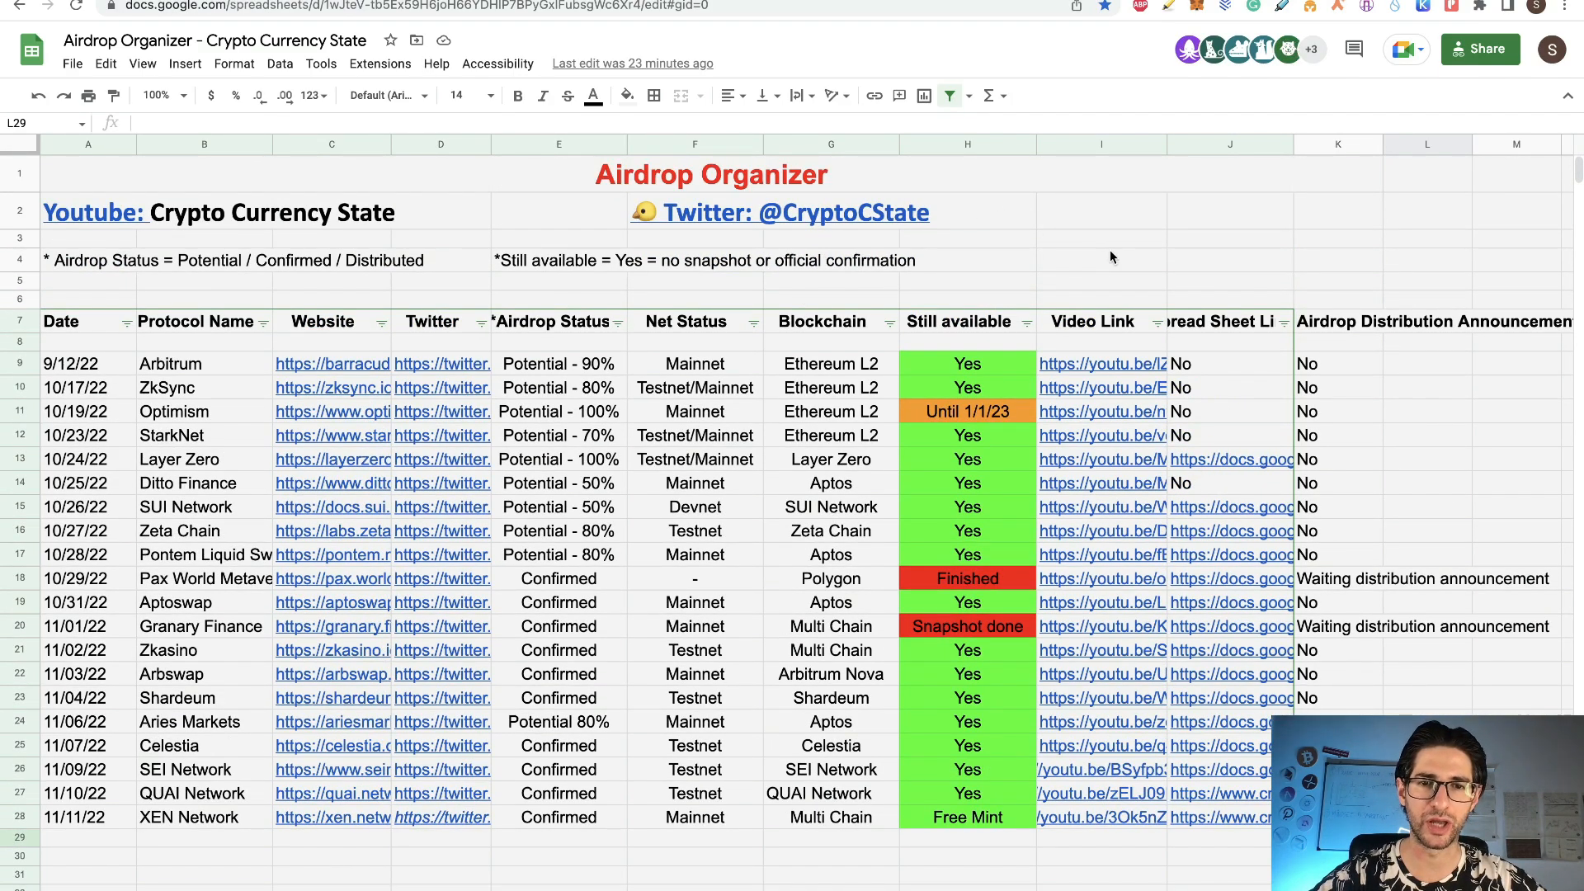
pyautogui.click(318, 890)
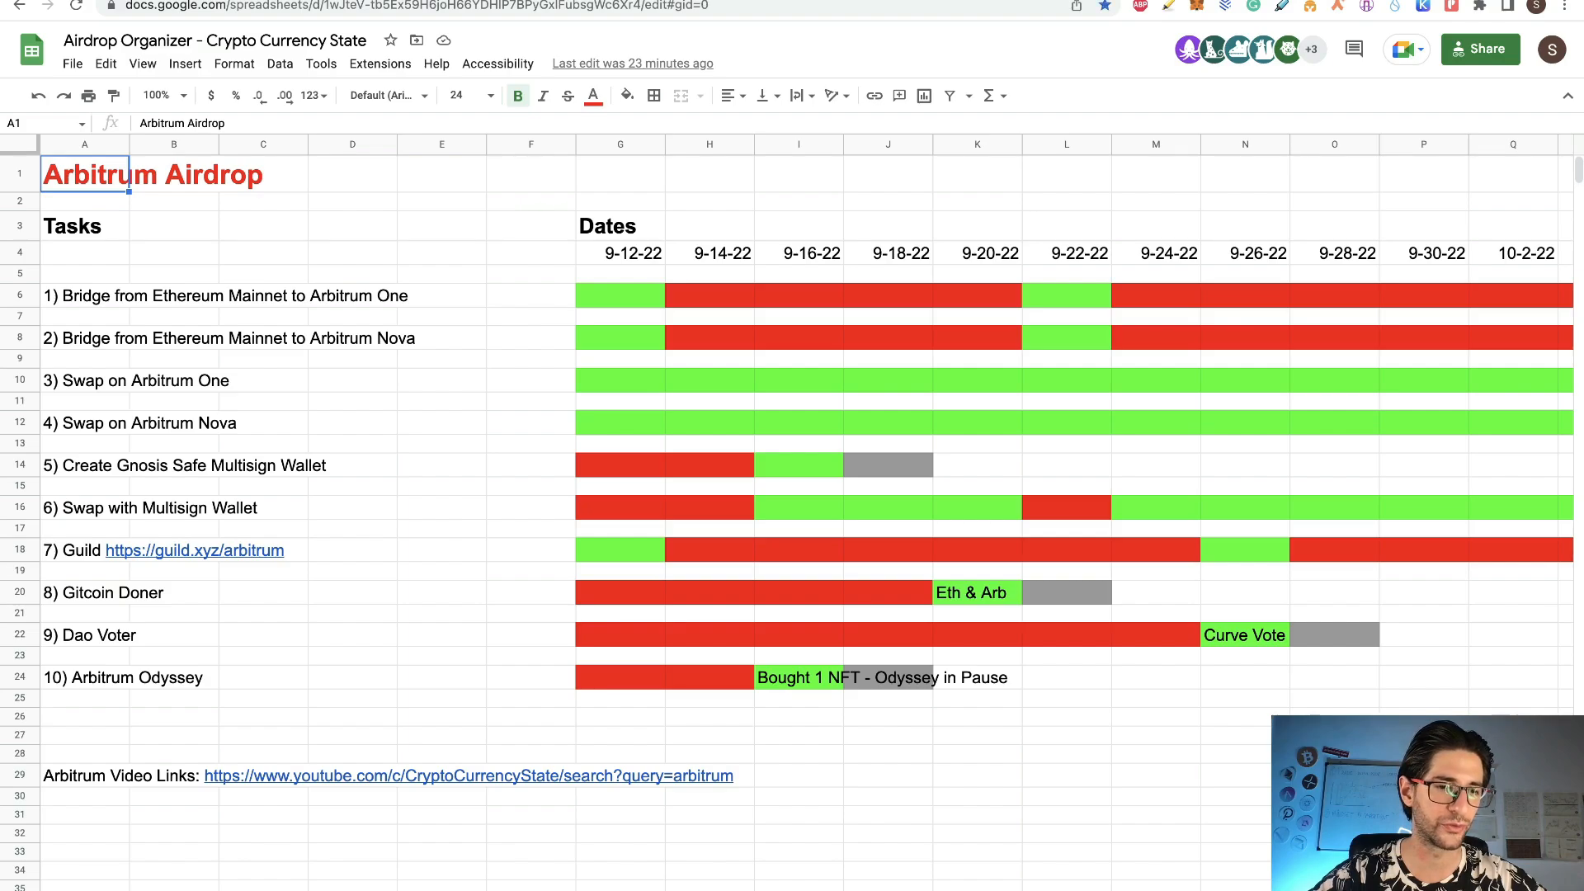
pyautogui.hotkey('alt', 'Up')
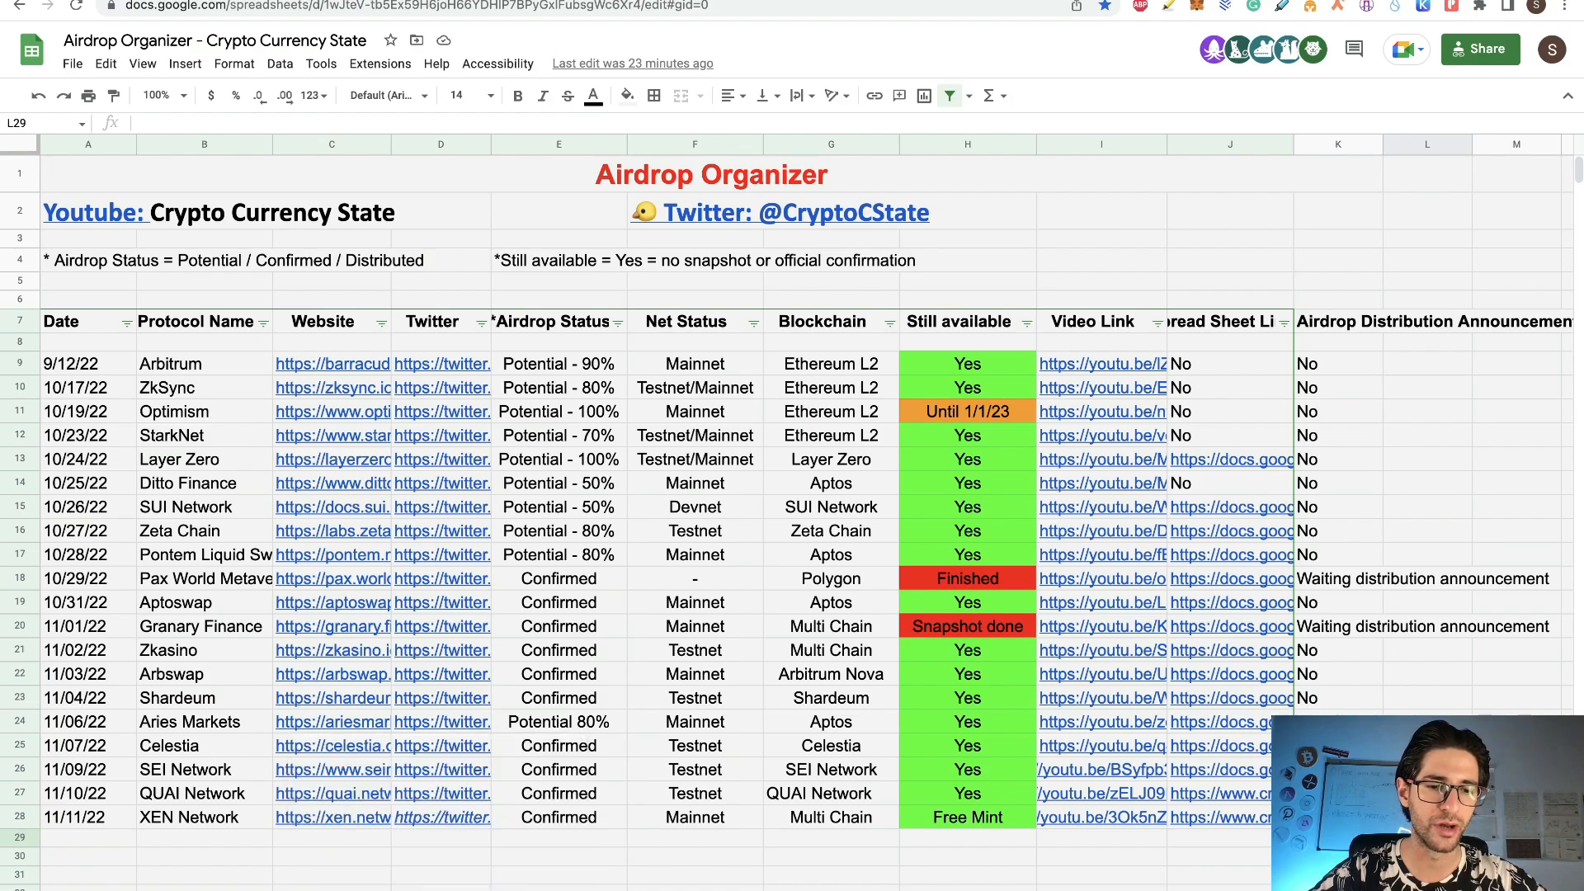
pyautogui.click(264, 889)
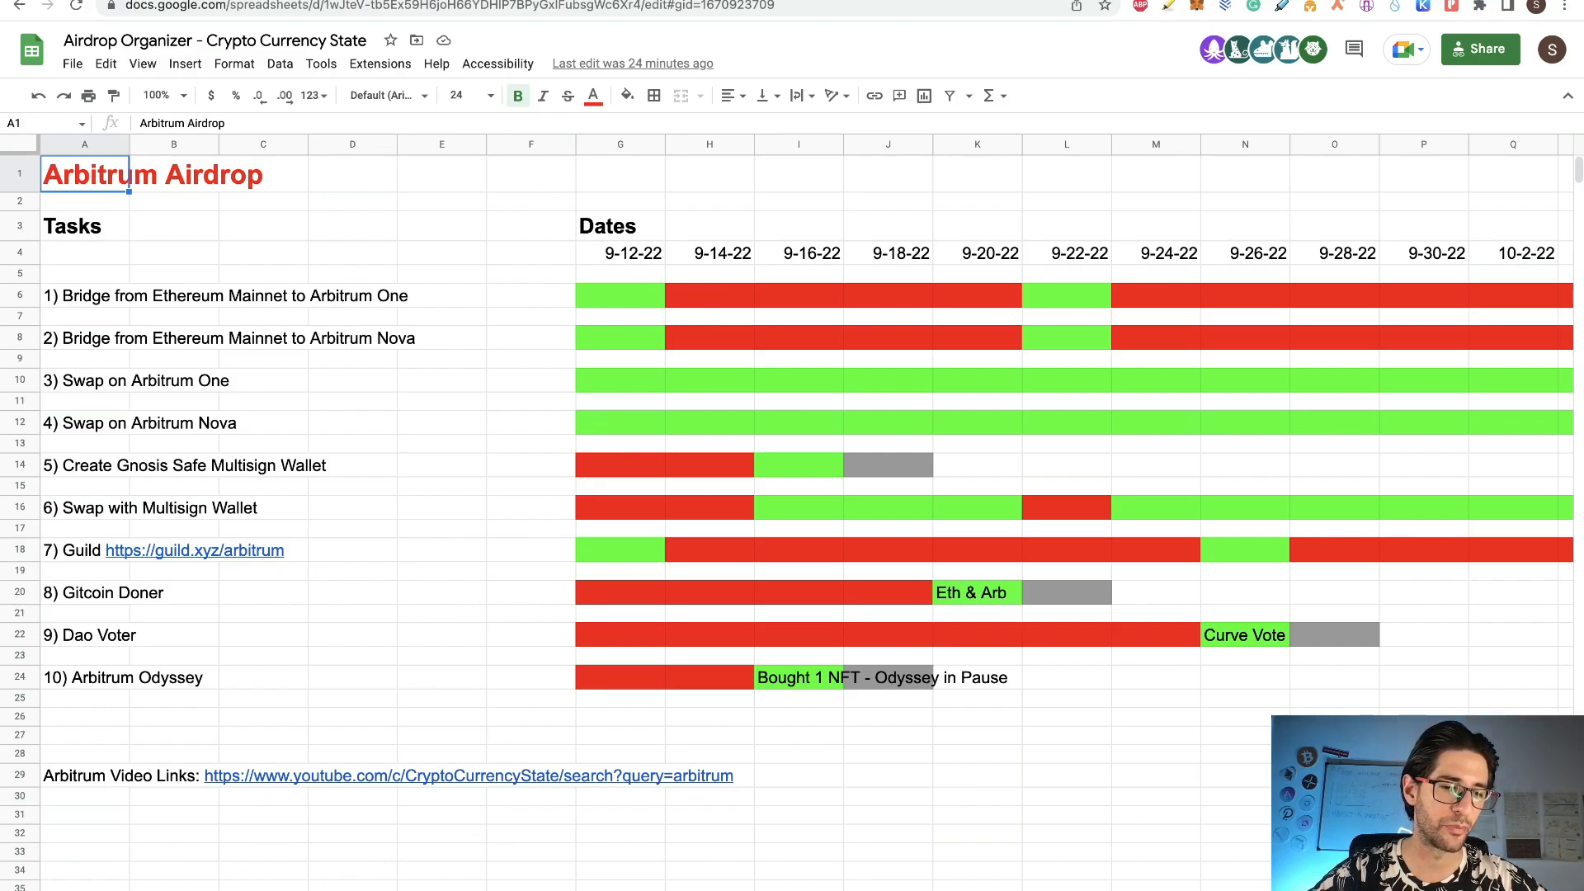
pyautogui.click(124, 890)
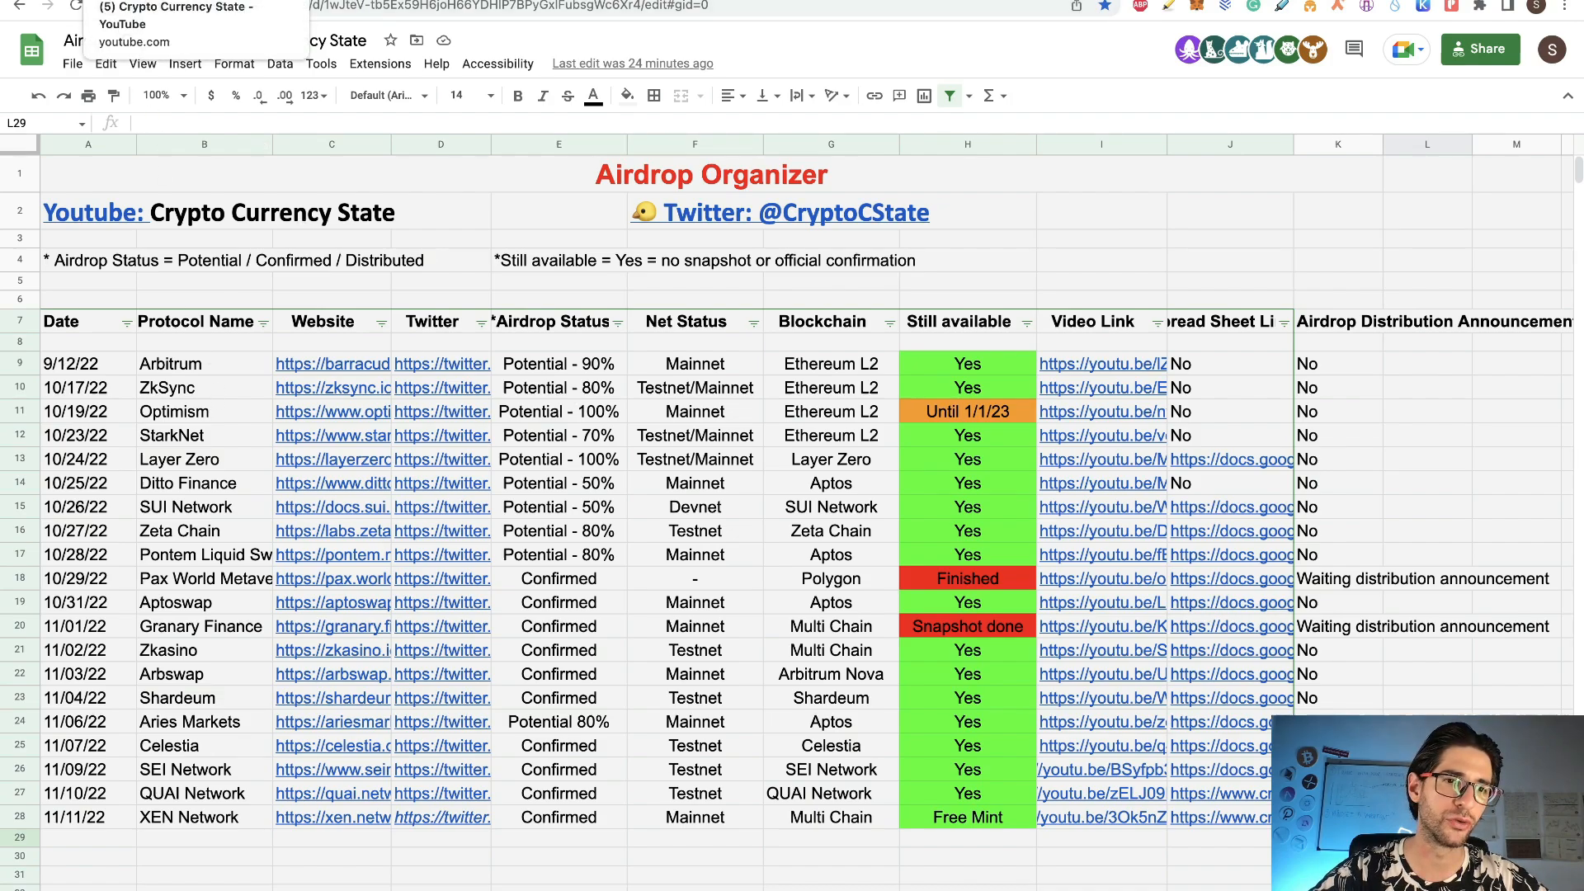
# Step: Glance at the channel's YouTube videos, then bring up the Certy Network airdrop thumbnail
pyautogui.click(148, 0)
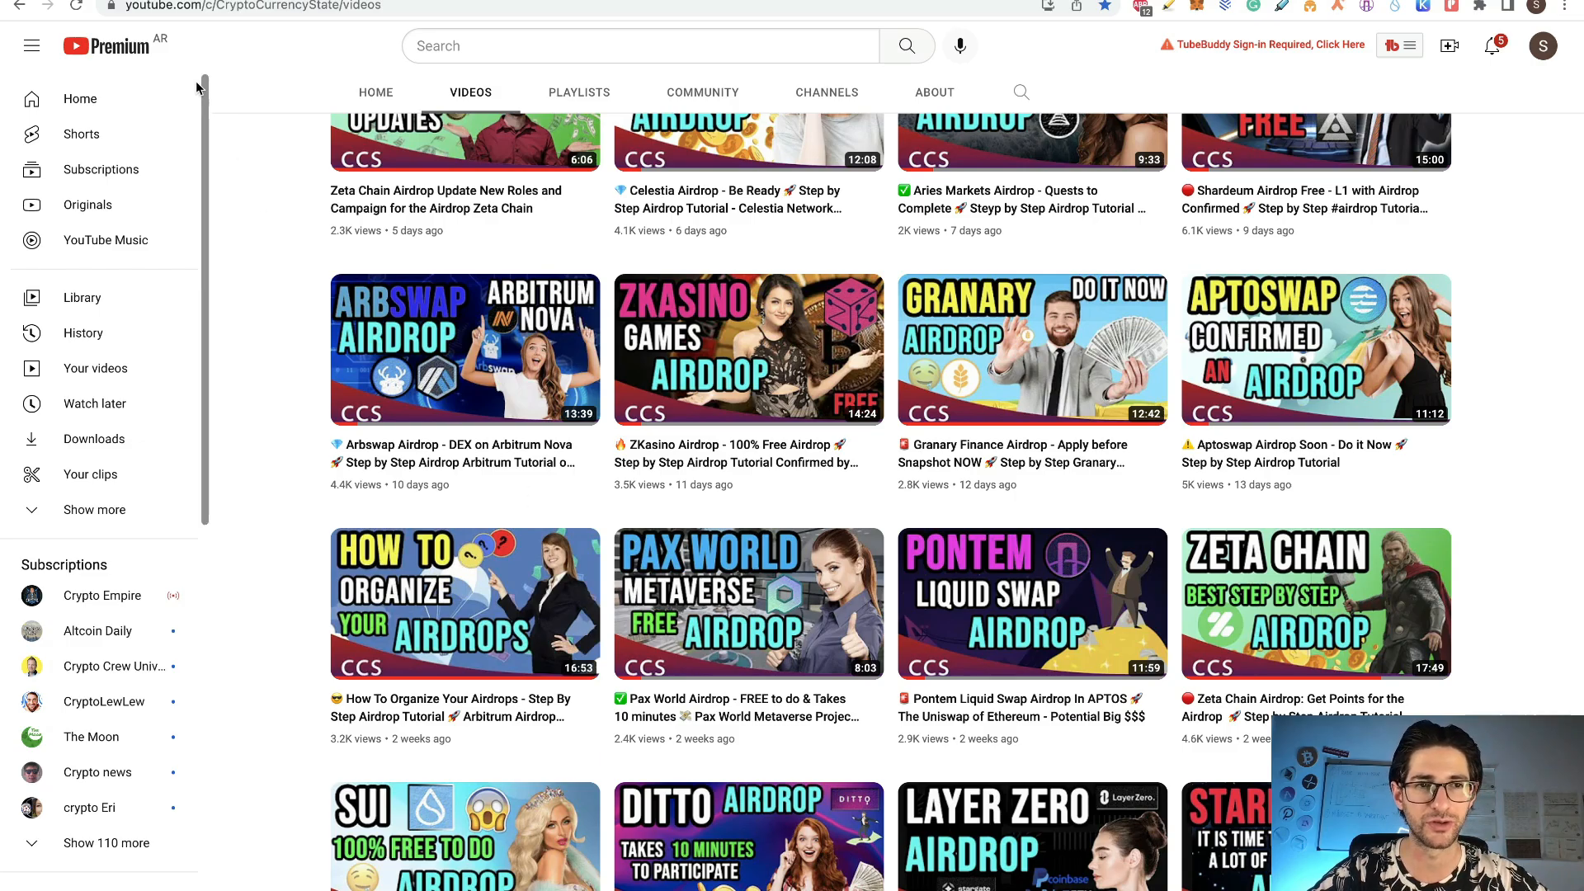
pyautogui.click(240, 0)
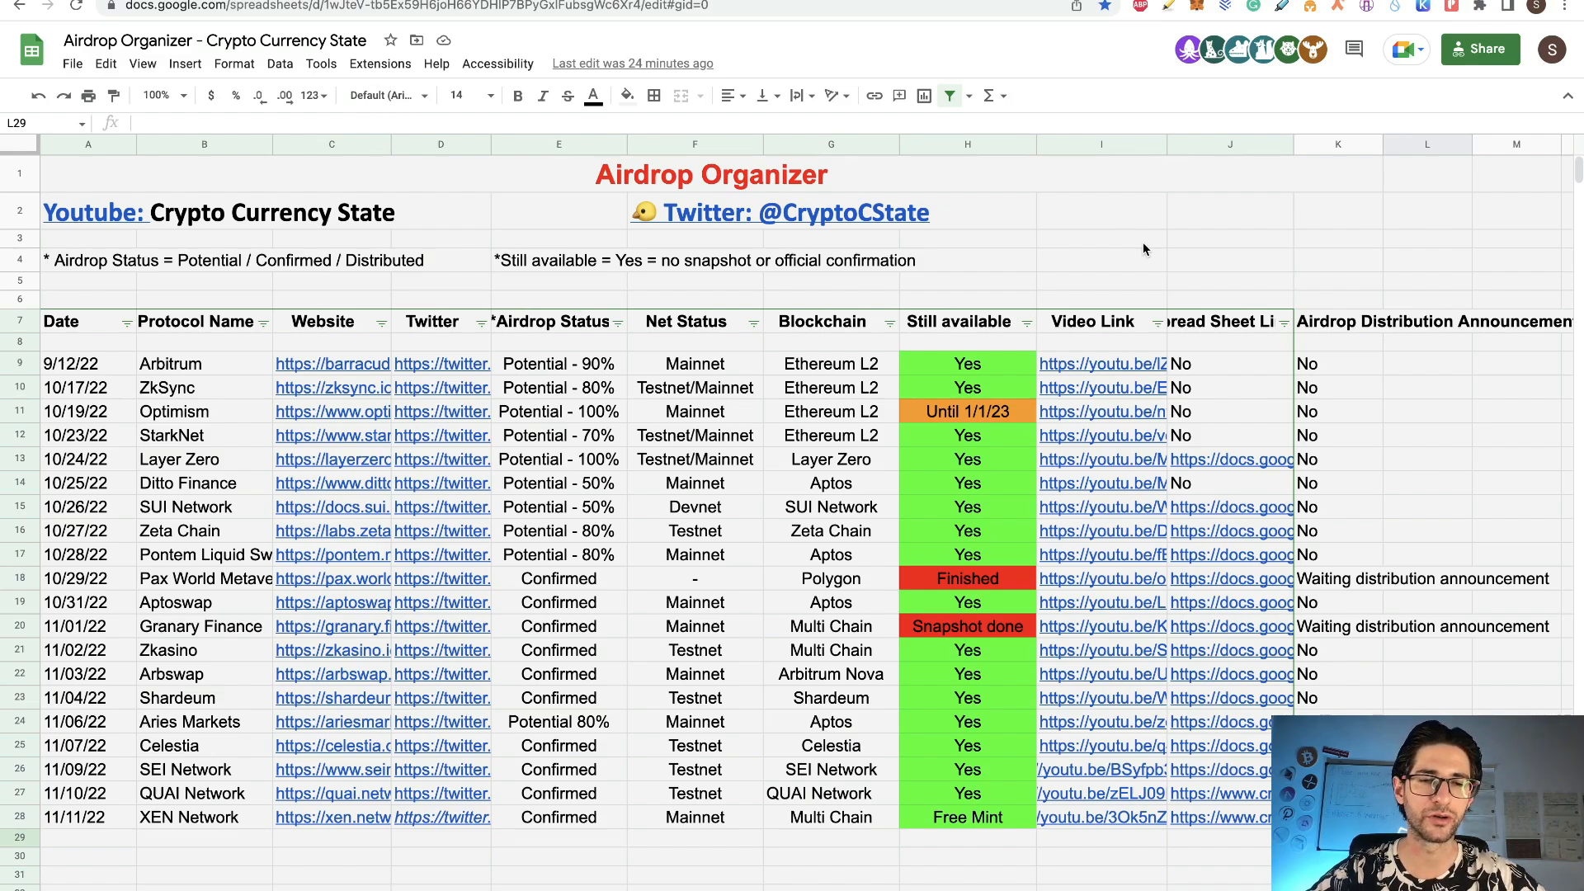
pyautogui.press('super+Tab')
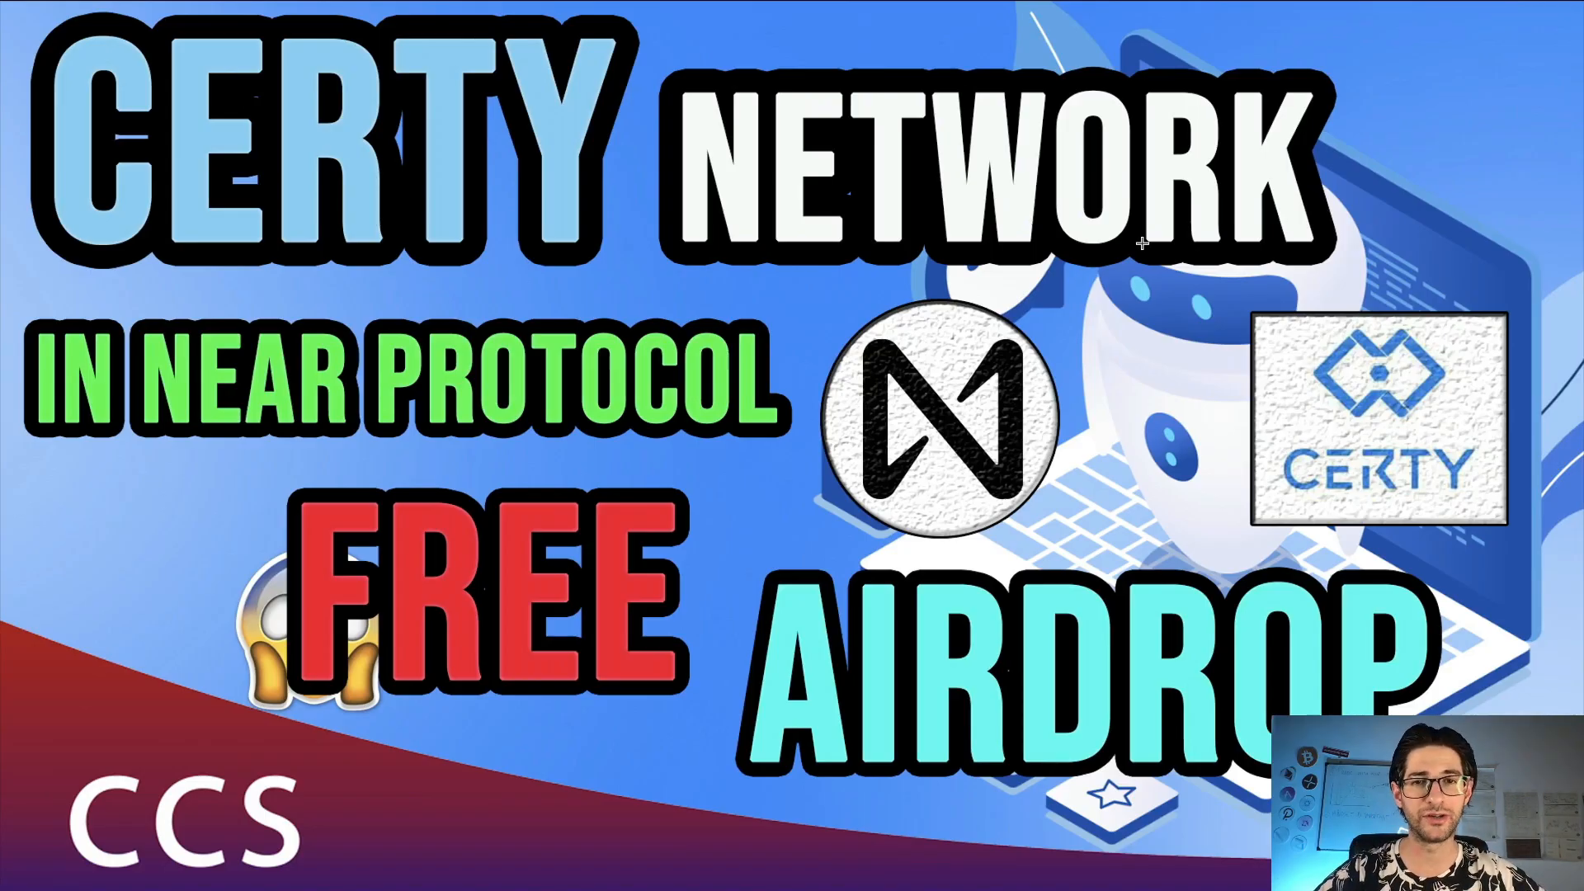